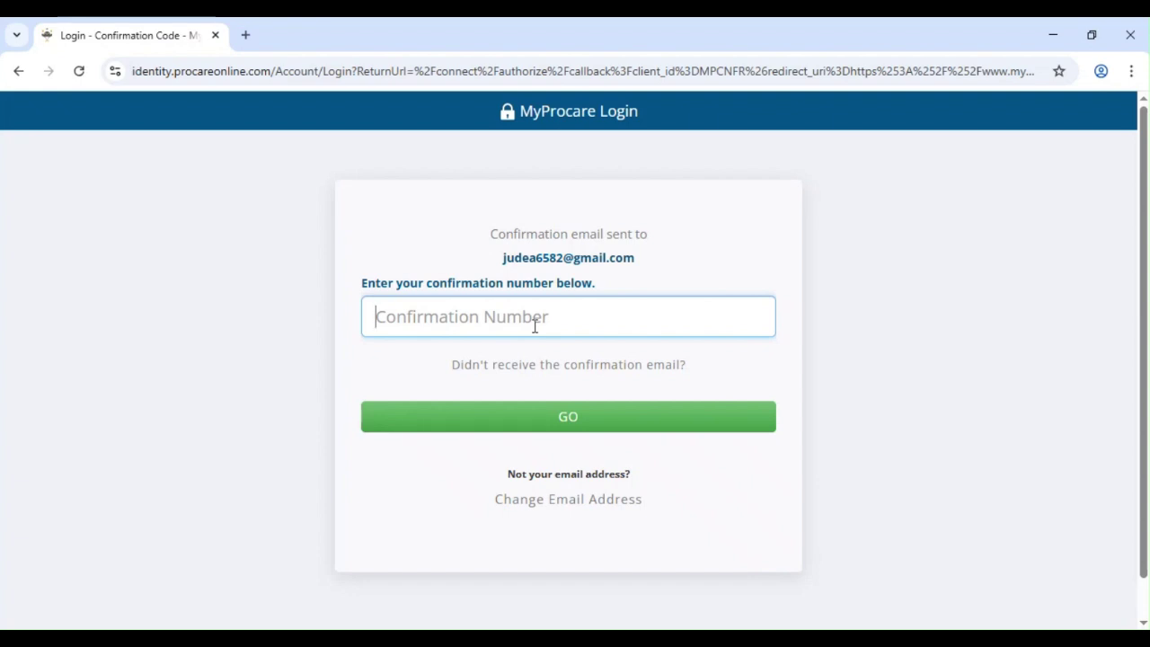
# - Submit the emailed six-character confirmation code to finish signing in
pyautogui.write('••')
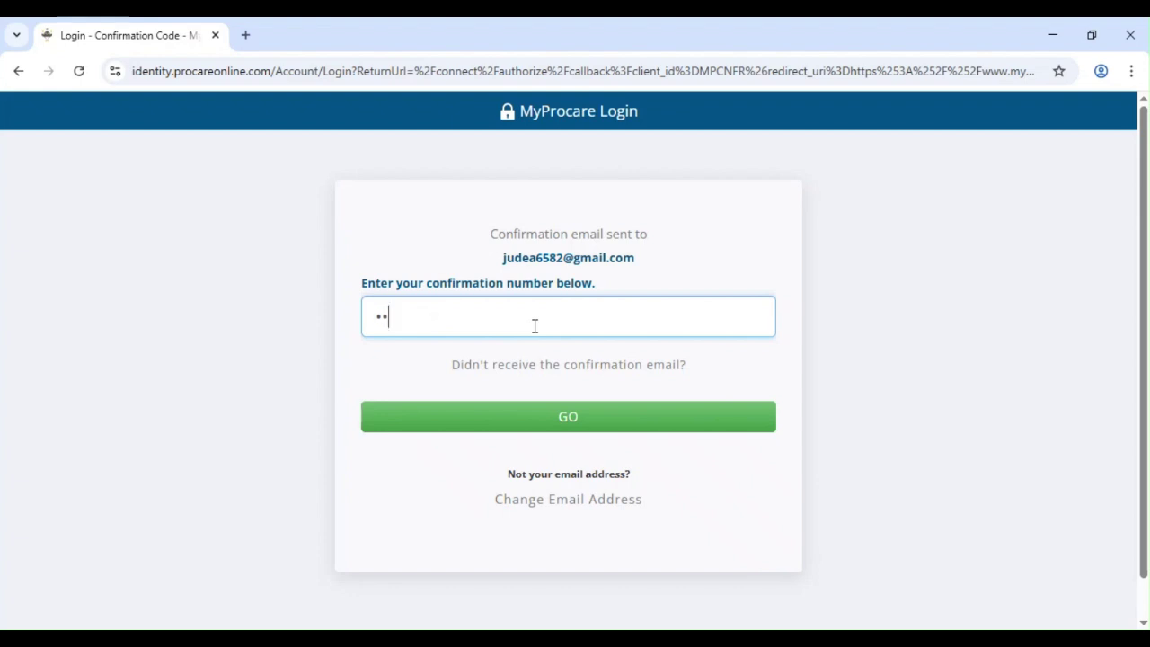
pyautogui.write('••••')
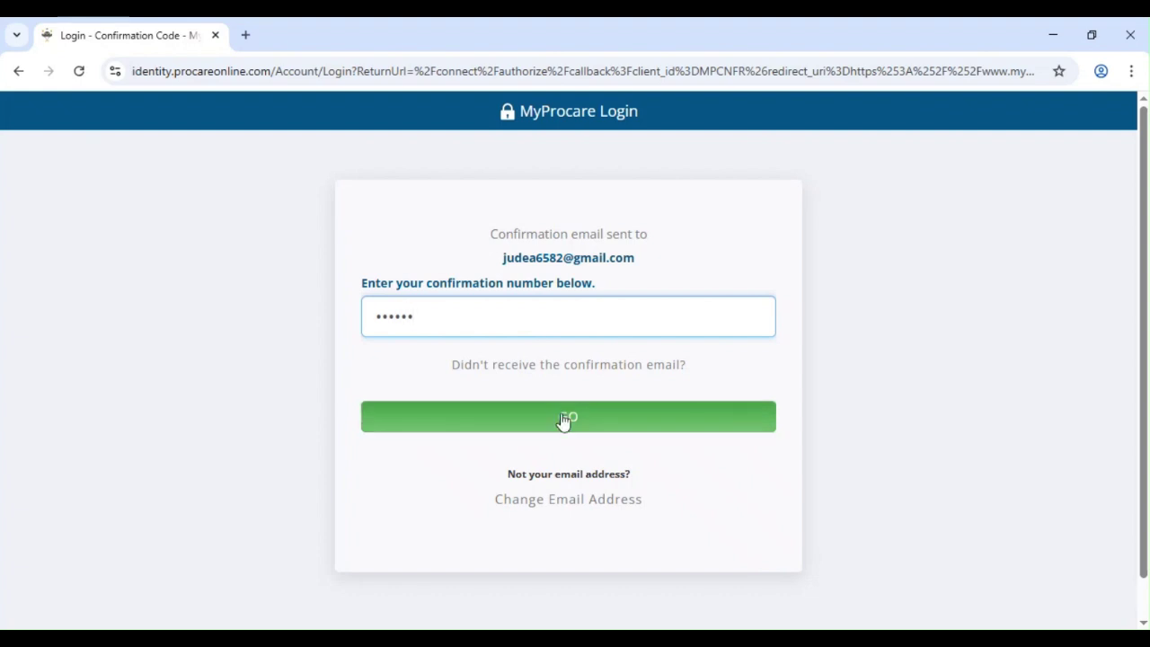
pyautogui.click(564, 420)
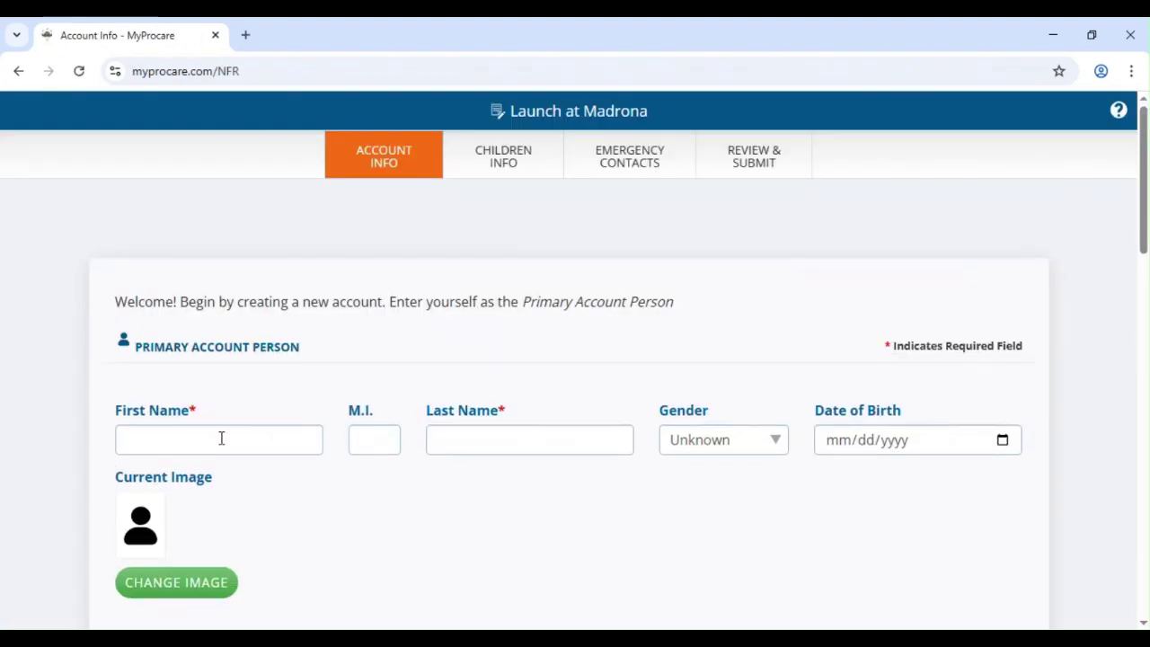
# - Enter the primary account person's first and last name
pyautogui.click(221, 438)
pyautogui.write('jude')
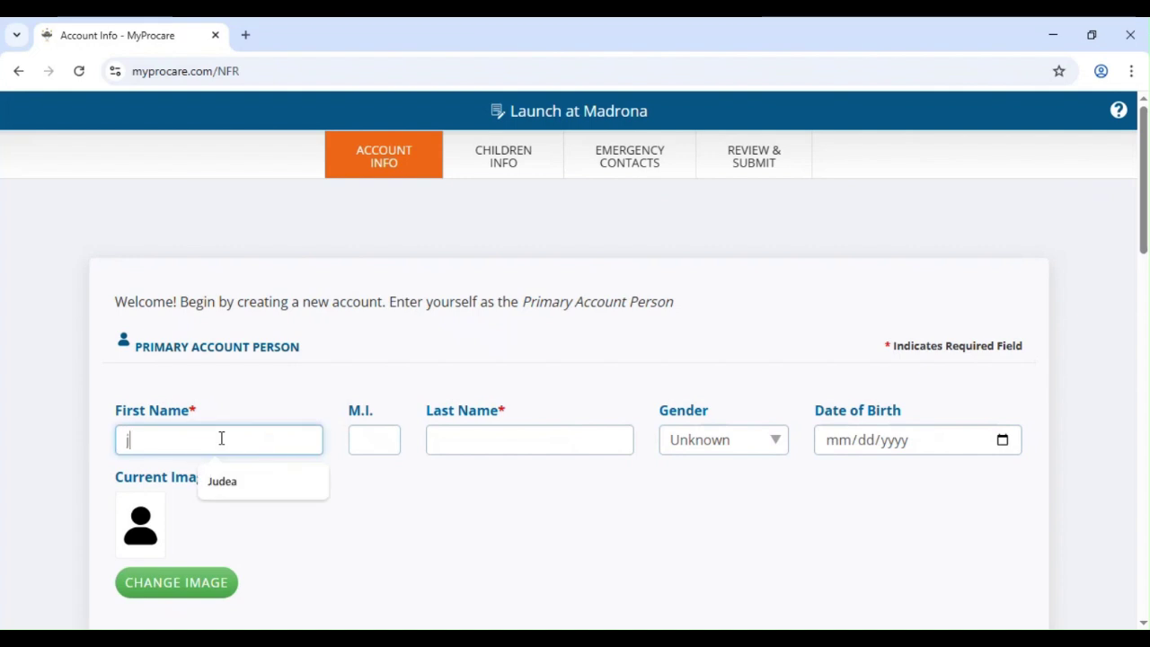
pyautogui.press('BackSpace')
pyautogui.press('BackSpace')
pyautogui.press('BackSpace')
pyautogui.press('BackSpace')
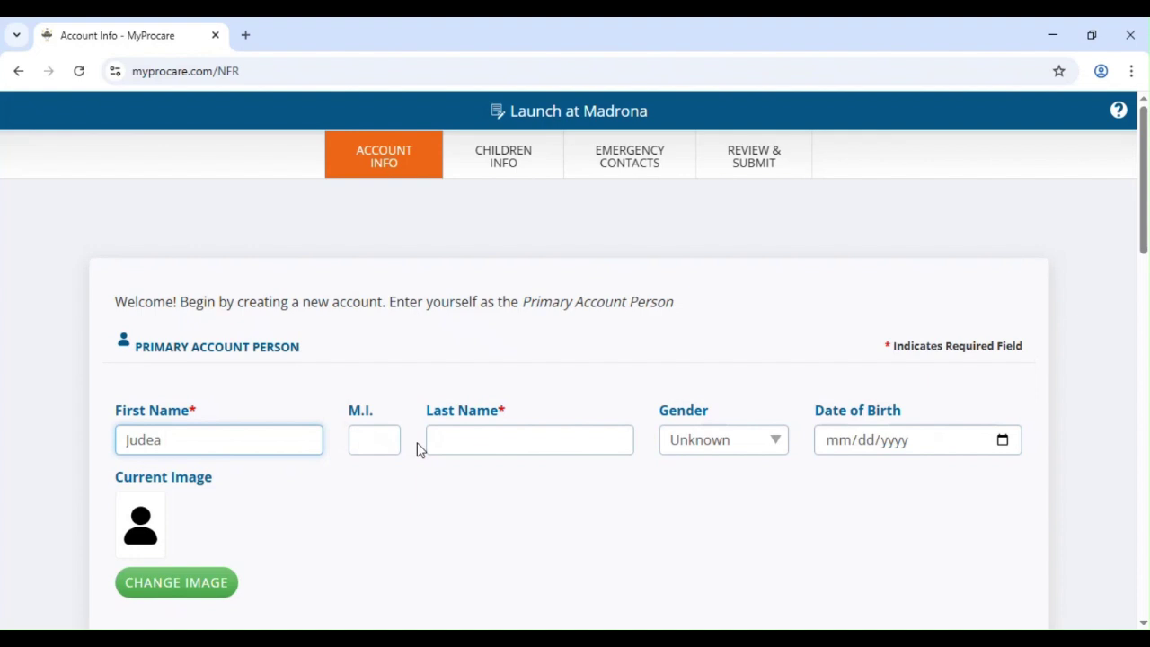
pyautogui.click(489, 438)
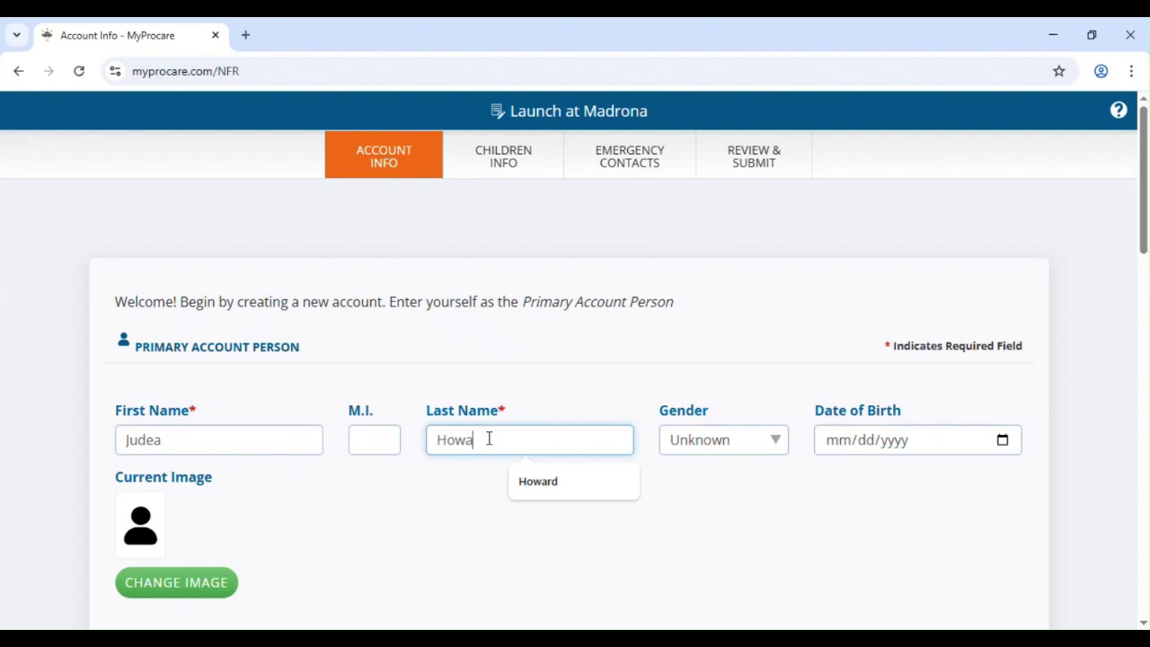
pyautogui.click(749, 439)
pyautogui.click(750, 524)
pyautogui.click(828, 450)
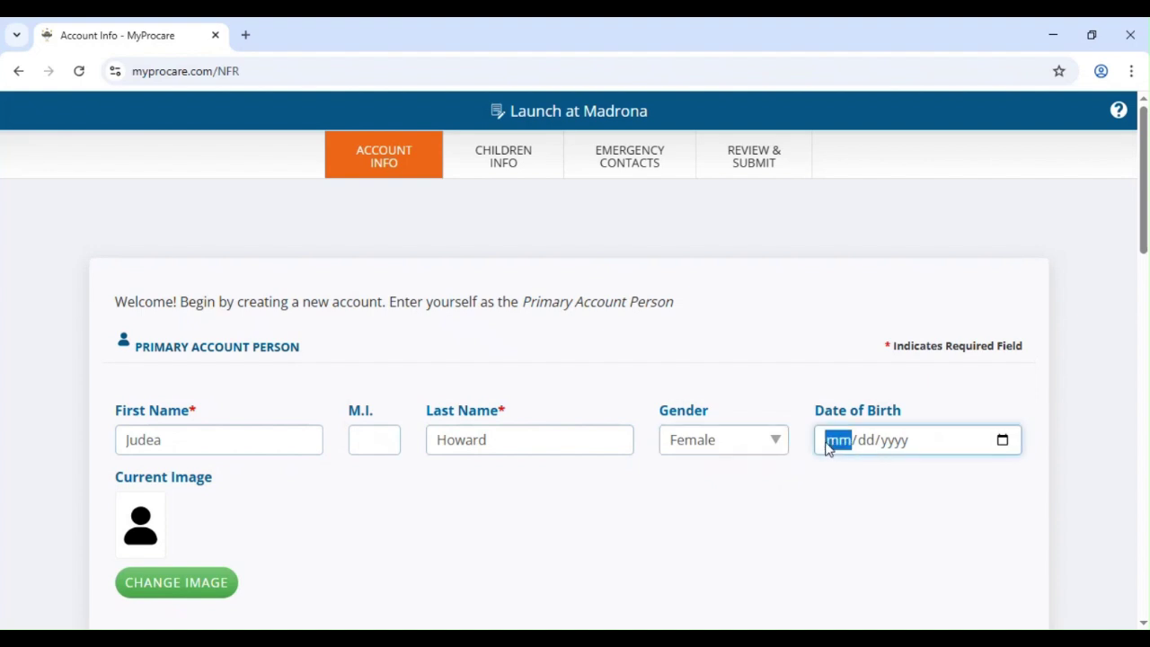
pyautogui.write('06/')
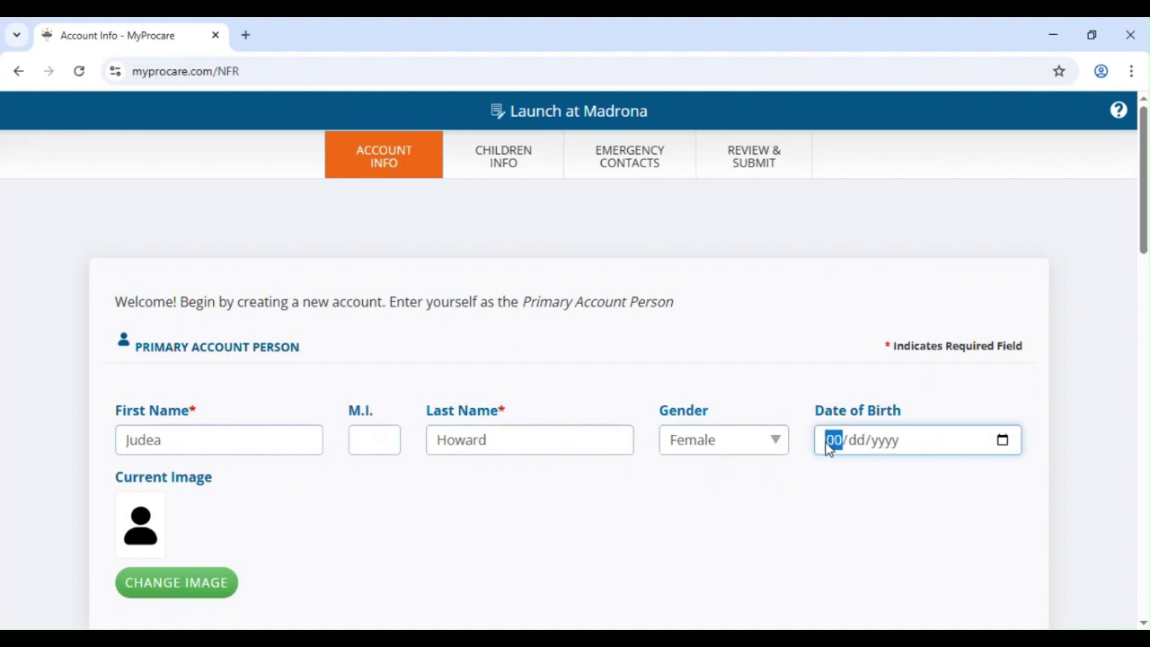
pyautogui.write('05/1992')
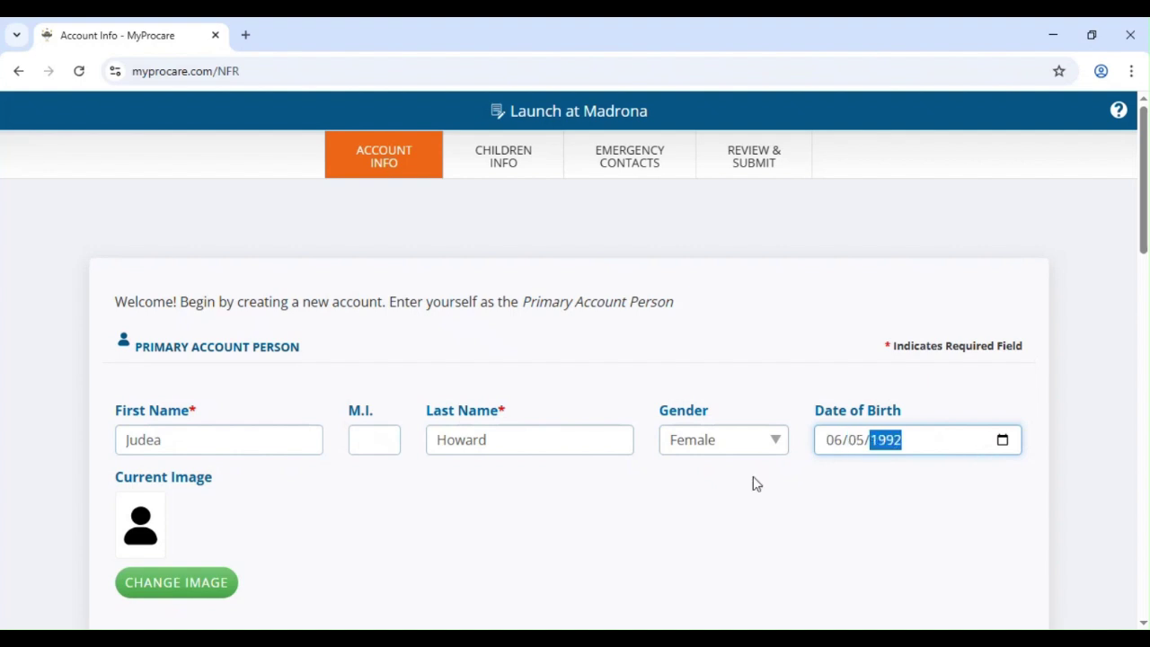
pyautogui.scroll(-5, 752, 481)
# - Fill in the home street address and the city
pyautogui.click(234, 302)
pyautogui.write('20')
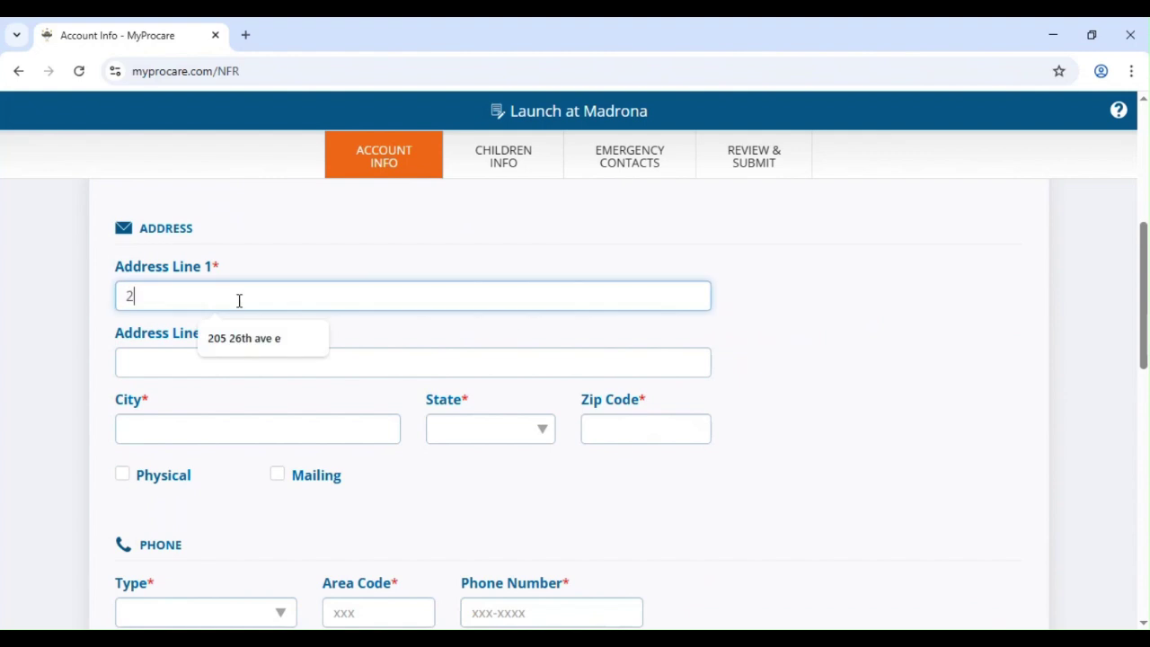
pyautogui.click(271, 362)
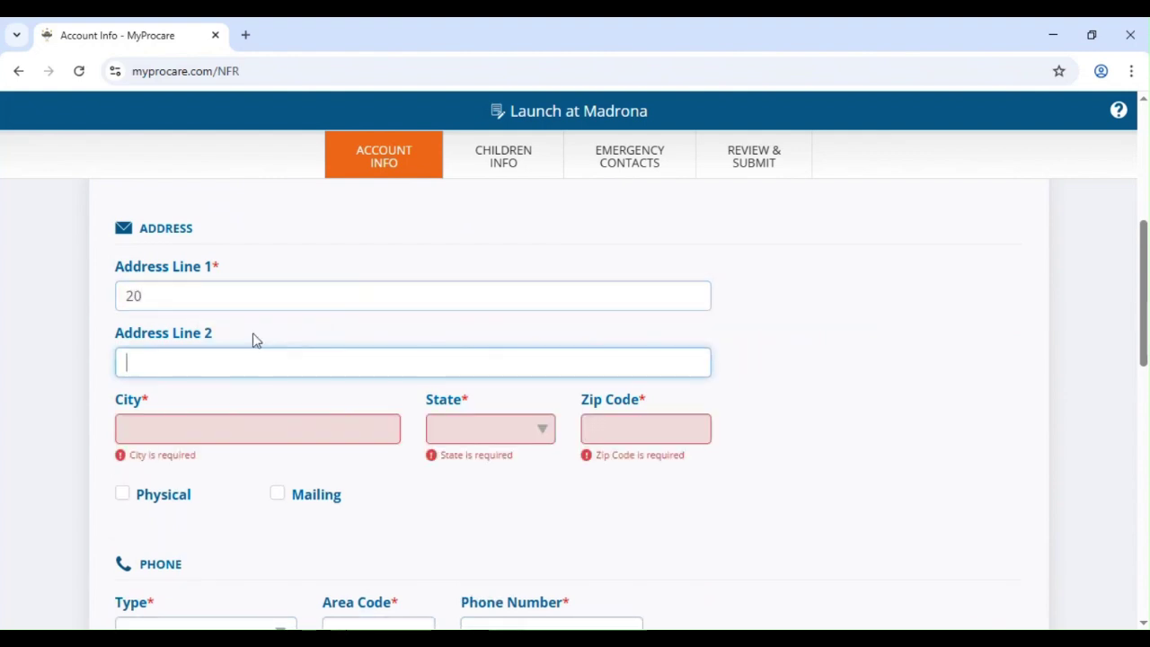
pyautogui.click(226, 308)
pyautogui.click(244, 345)
pyautogui.click(180, 434)
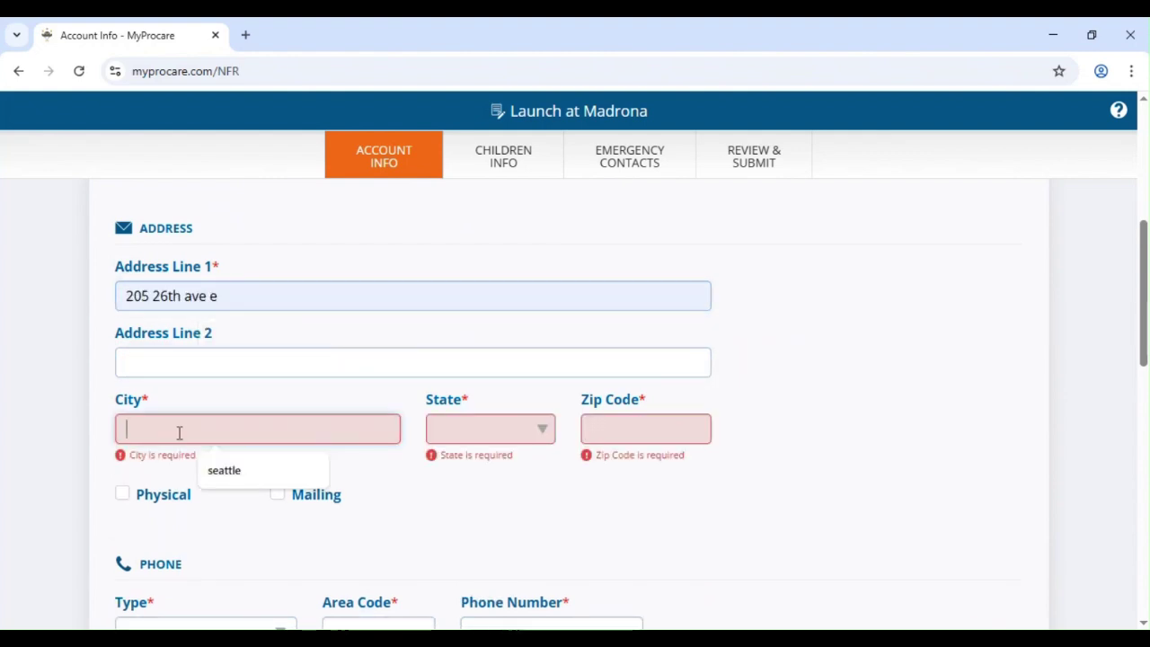
pyautogui.write('seattle')
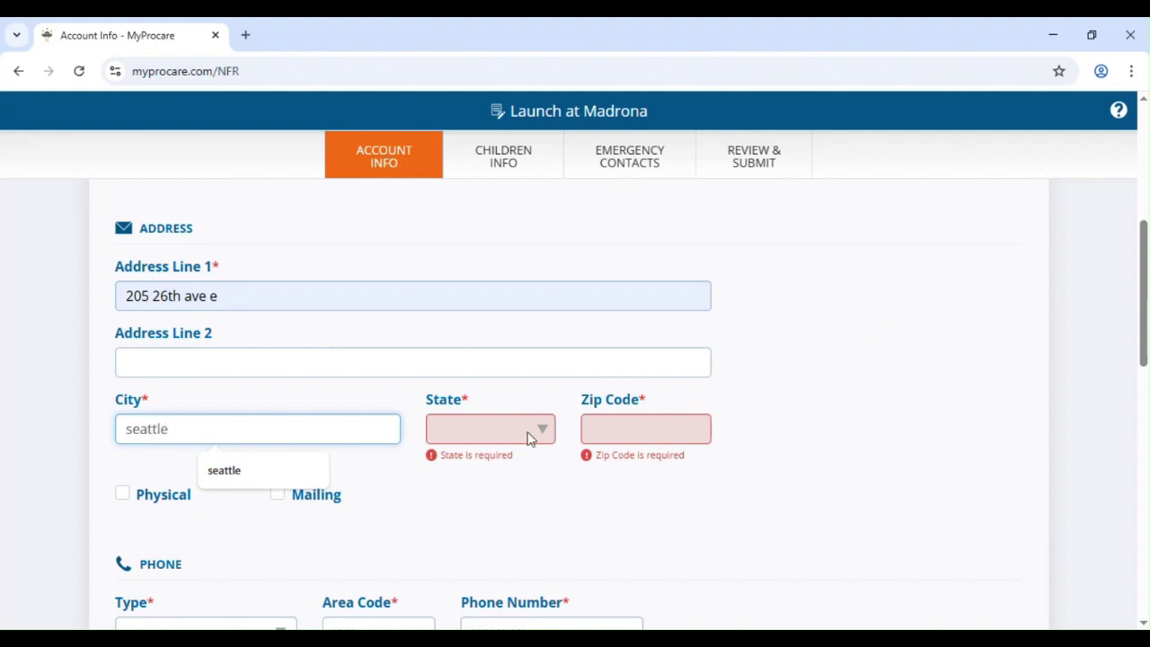
# - Choose state WA, enter the zip code, and mark the address Physical and Mailing
pyautogui.click(529, 430)
pyautogui.scroll(-3, 557, 260)
pyautogui.scroll(-2, 506, 380)
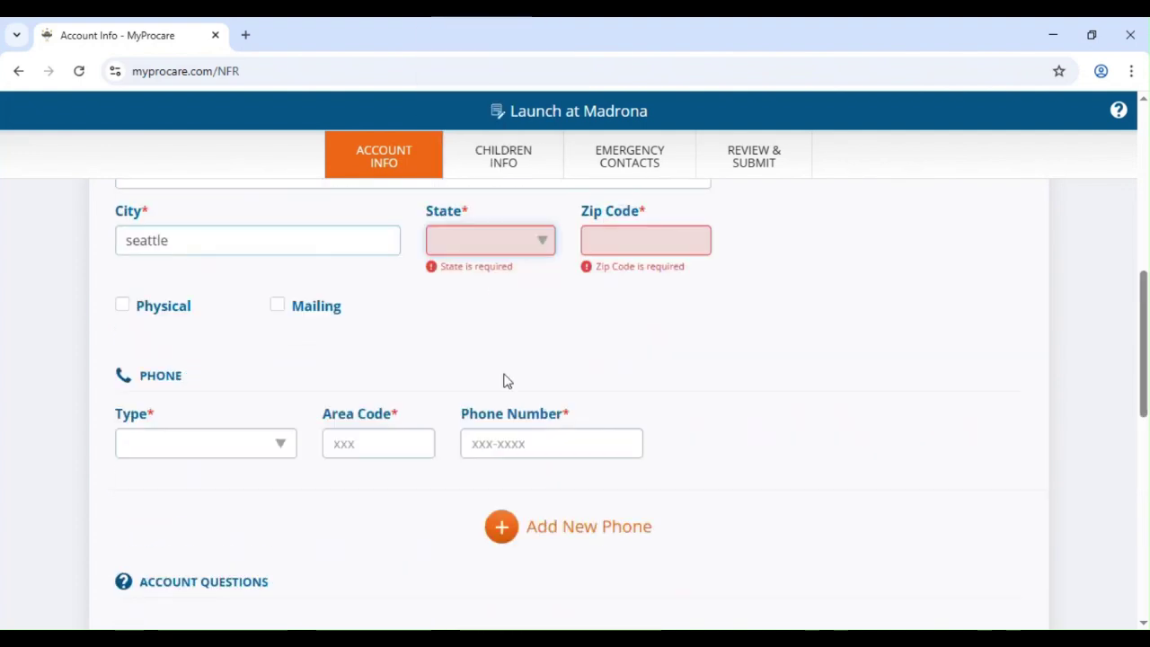
pyautogui.scroll(1, 516, 377)
pyautogui.click(476, 340)
pyautogui.scroll(-10, 481, 284)
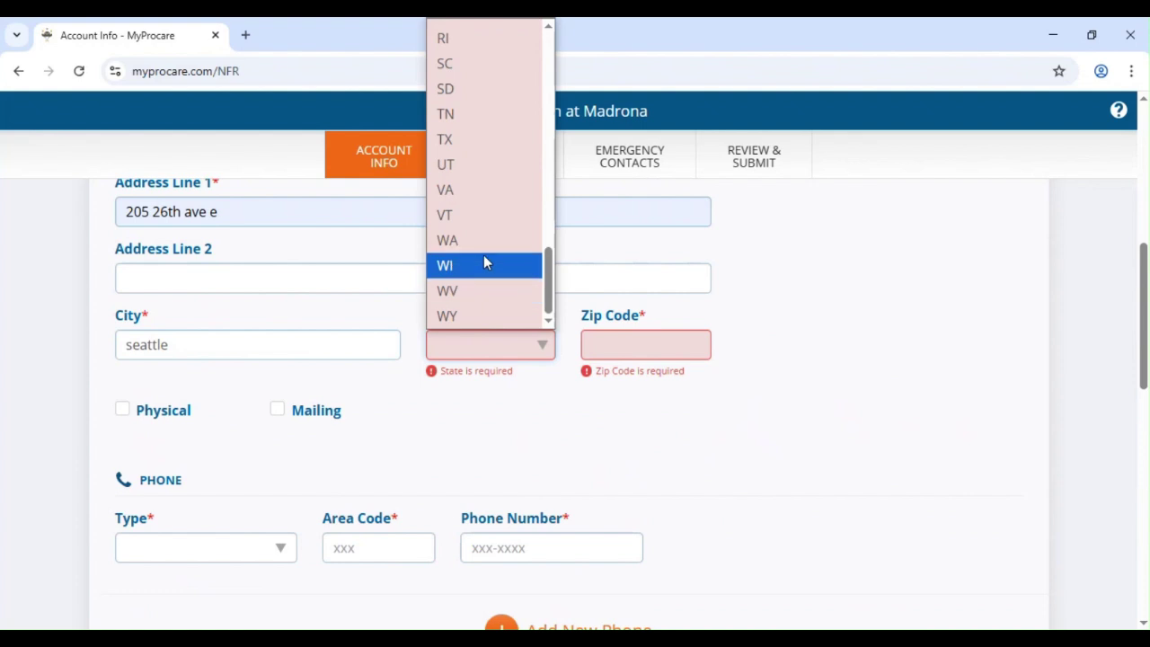
pyautogui.click(482, 240)
pyautogui.click(640, 334)
pyautogui.write('9810')
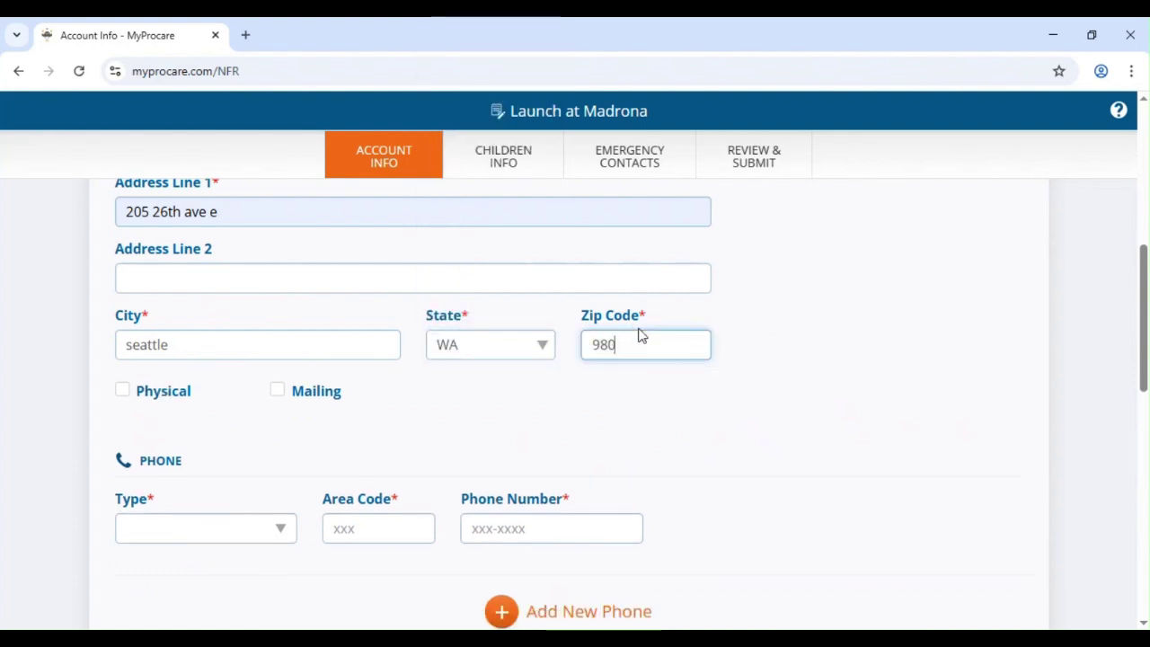
pyautogui.press('BackSpace')
pyautogui.write('102')
pyautogui.click(162, 398)
pyautogui.click(277, 391)
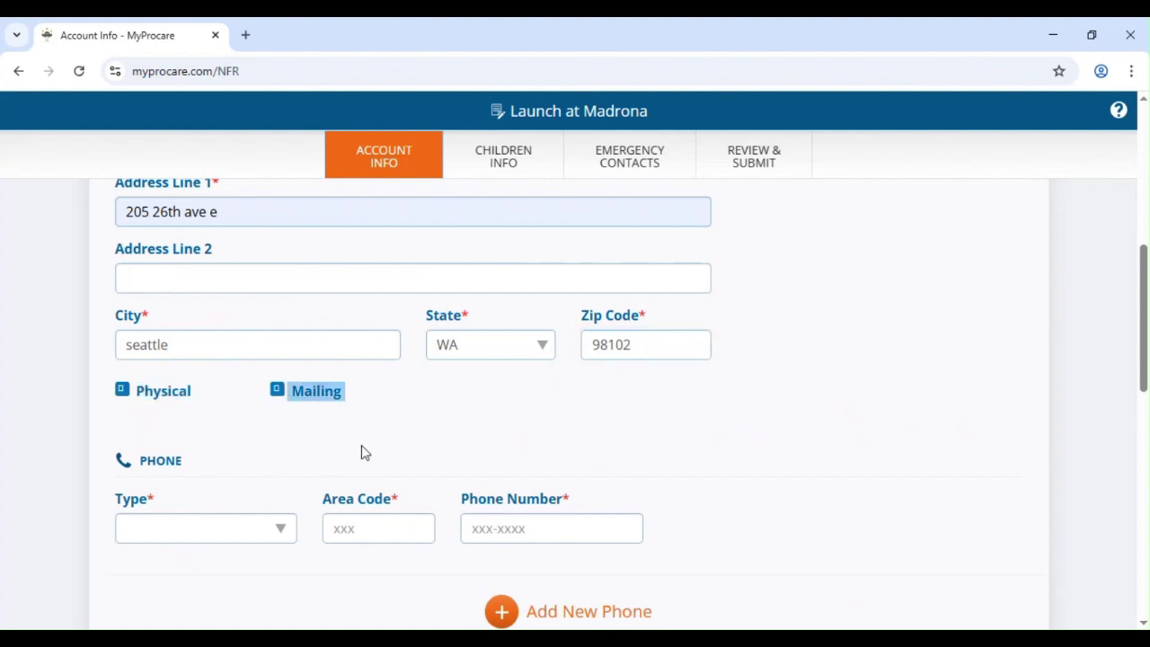
# - Add a Cell phone number with area code and carrier AT&T
pyautogui.scroll(-1, 336, 497)
pyautogui.click(176, 444)
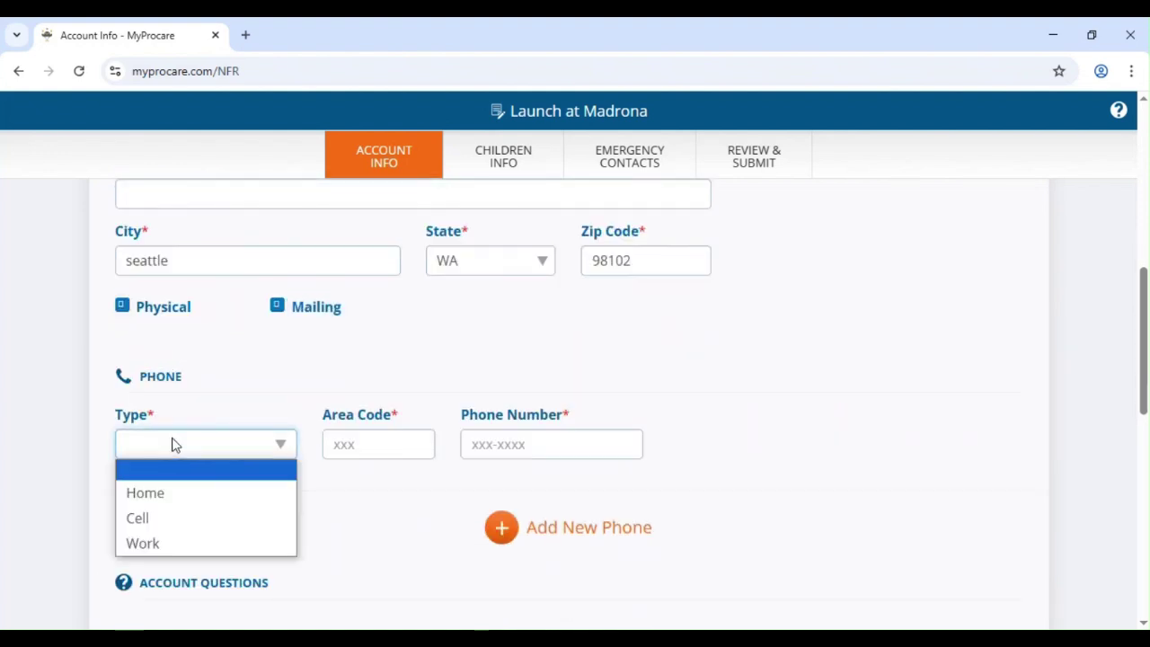
pyautogui.click(200, 519)
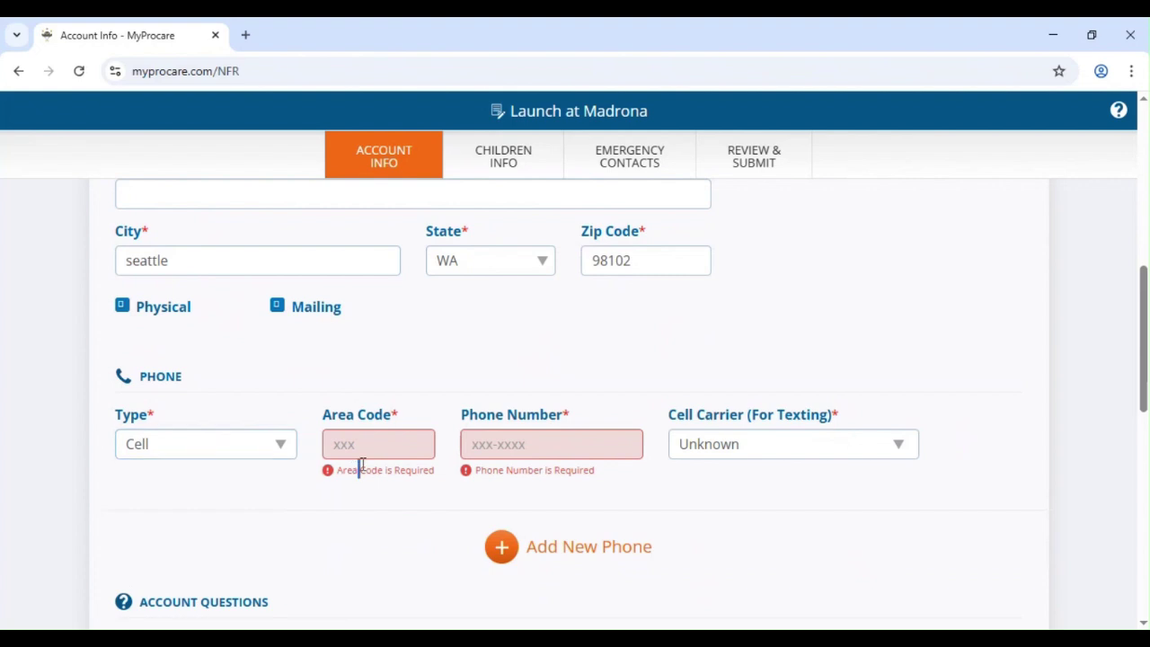
pyautogui.click(364, 444)
pyautogui.write('206')
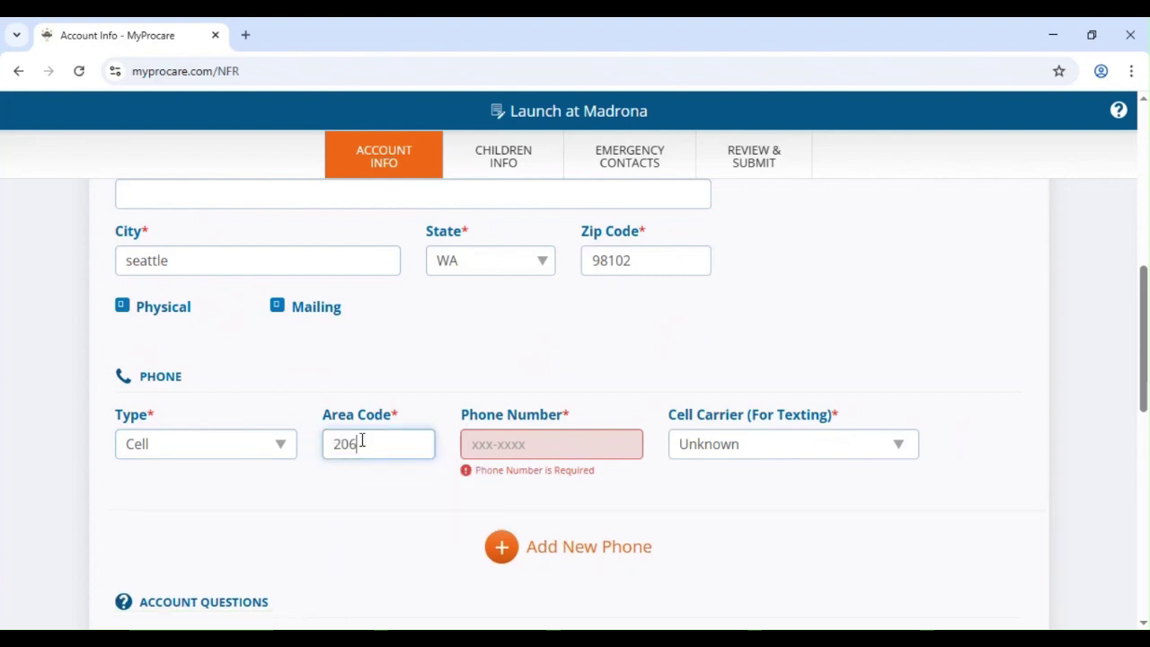
pyautogui.click(511, 444)
pyautogui.click(575, 487)
pyautogui.click(701, 447)
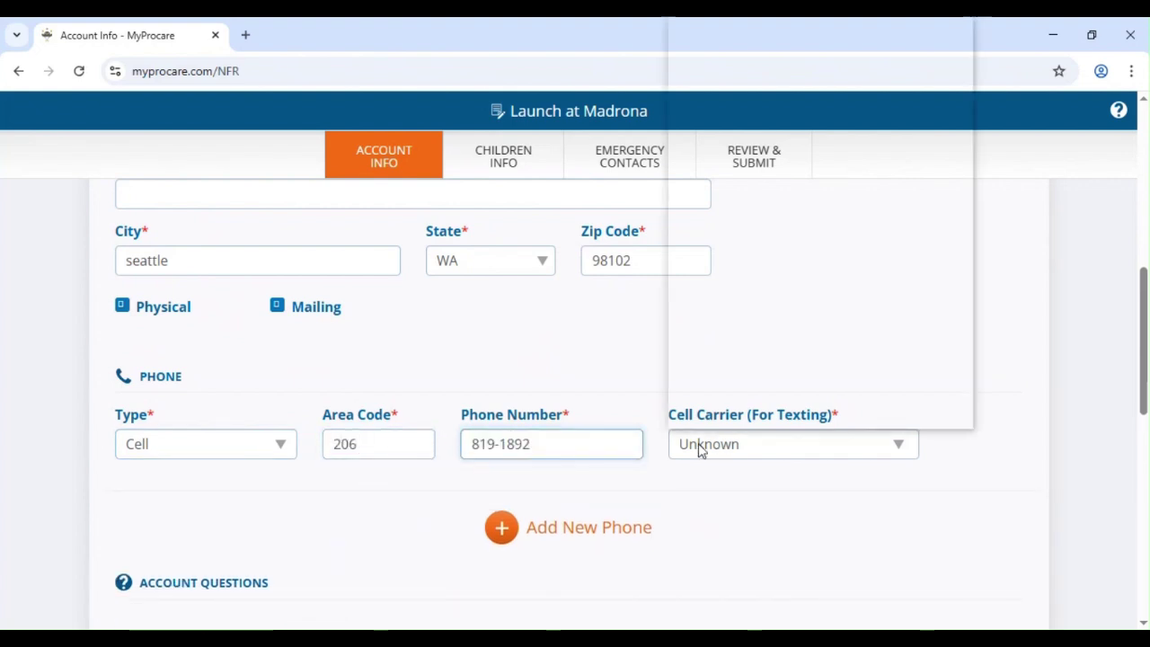
pyautogui.click(732, 113)
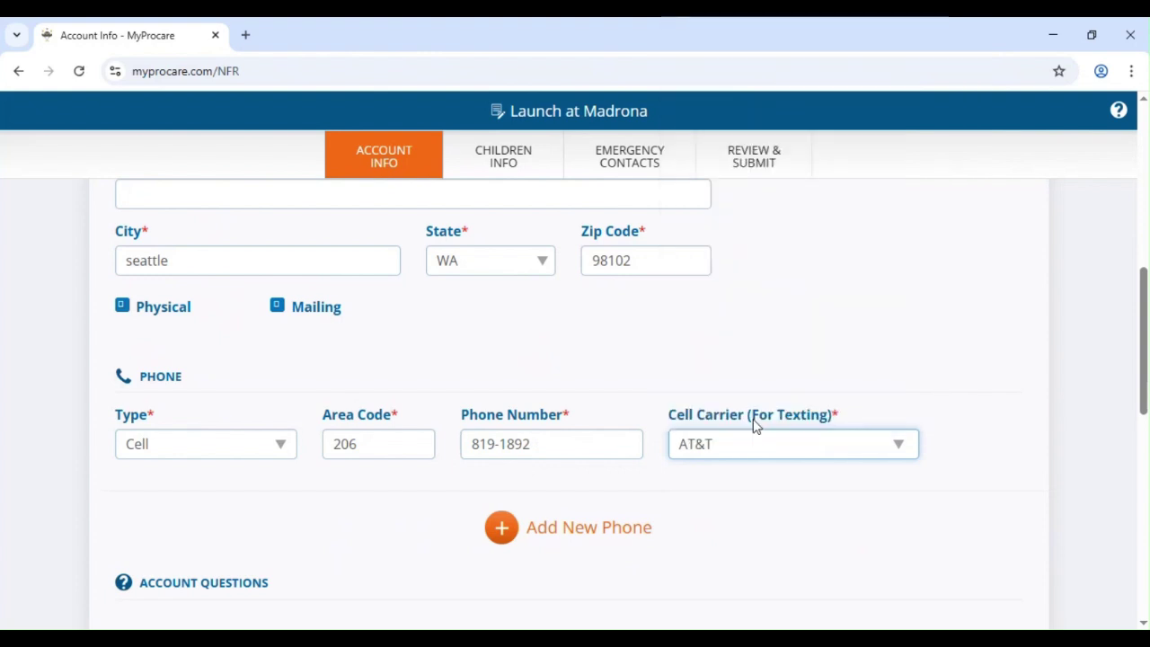
pyautogui.scroll(-3, 393, 431)
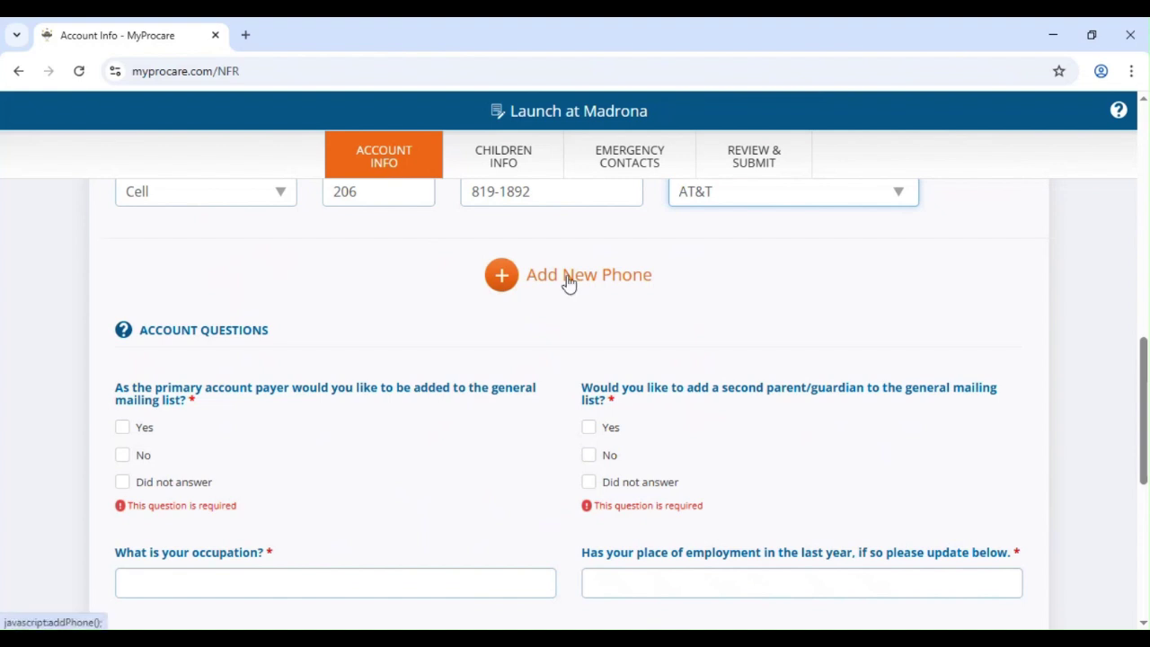
# - Answer Yes to the general mailing list and No to adding a second guardian
pyautogui.scroll(-1, 378, 380)
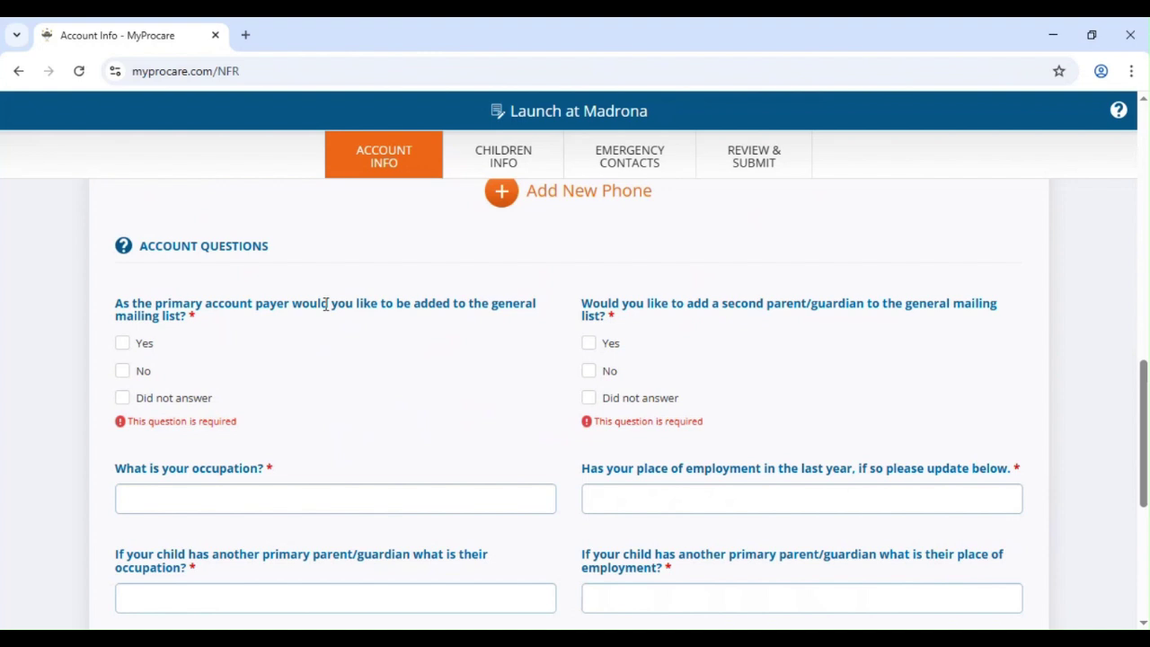
pyautogui.click(128, 343)
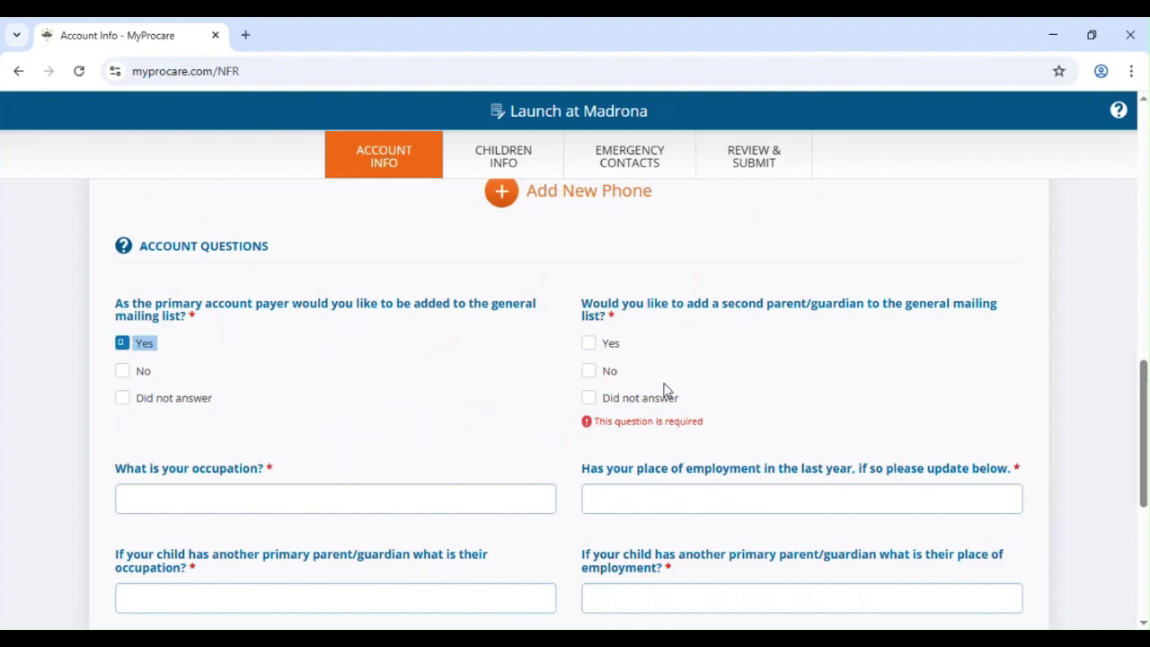
pyautogui.click(591, 372)
pyautogui.scroll(-1, 468, 462)
pyautogui.scroll(-2, 468, 462)
# - Enter occupation Teacher and N/A for employment and the other guardian's occupation and employer
pyautogui.click(292, 317)
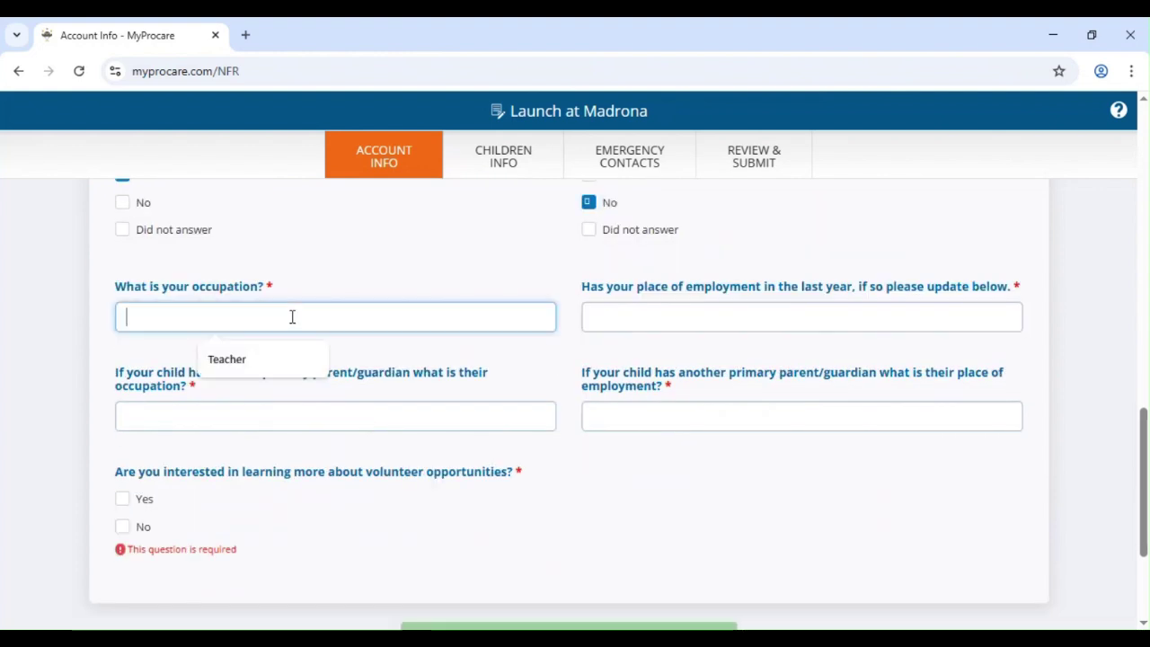
pyautogui.write('Teacher')
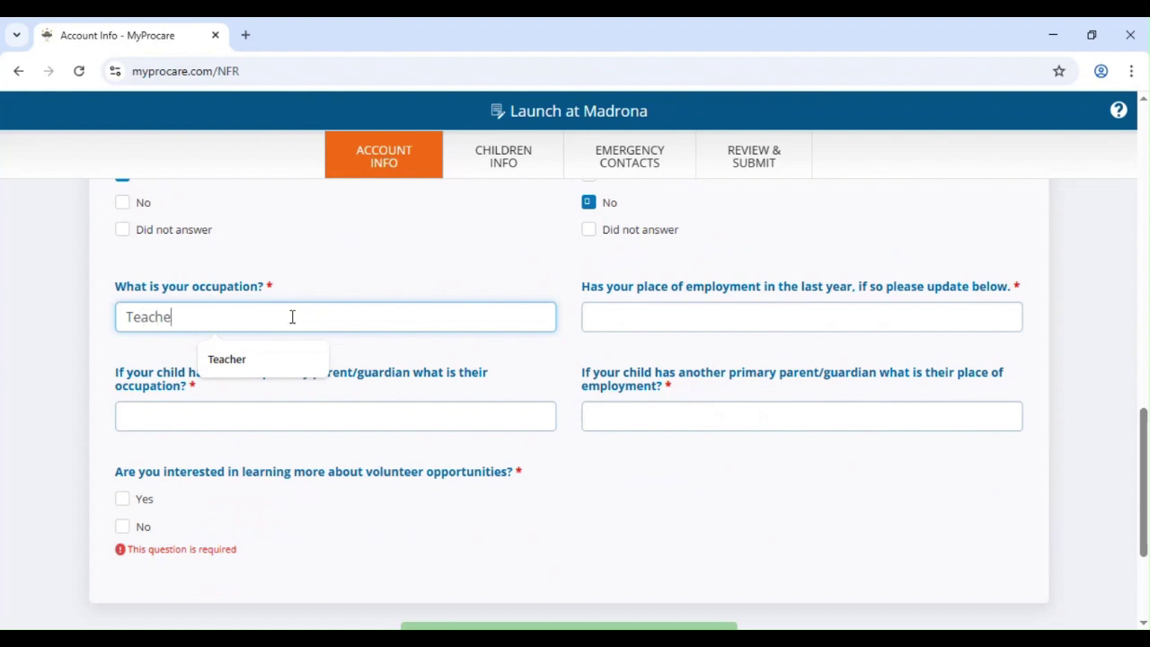
pyautogui.click(700, 316)
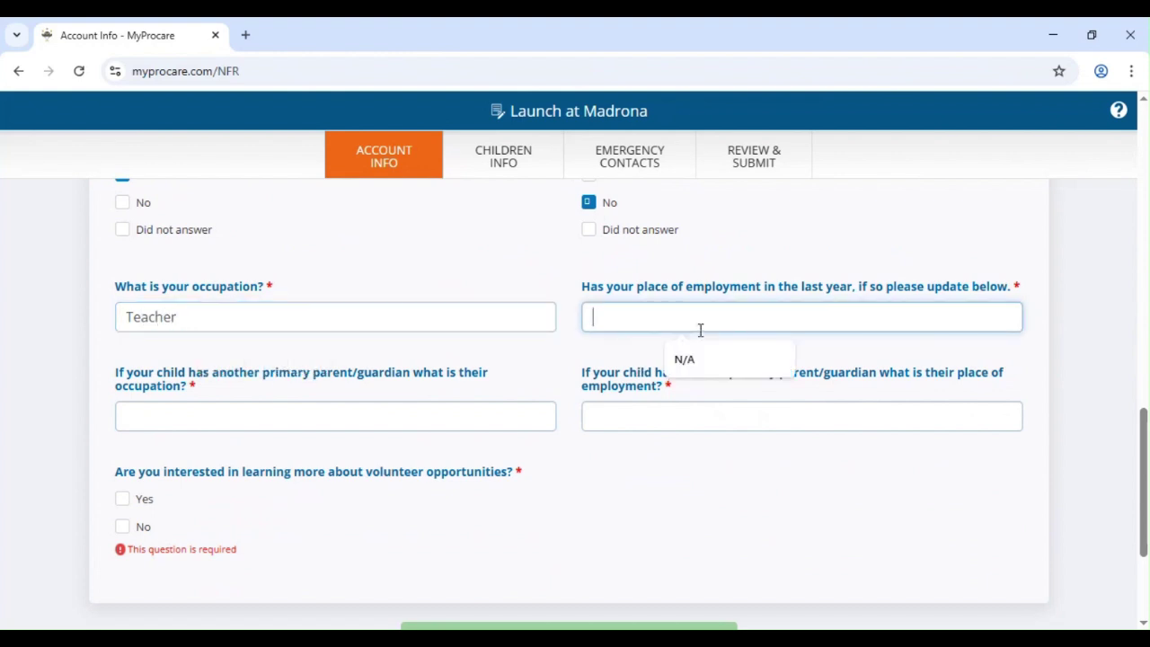
pyautogui.click(717, 359)
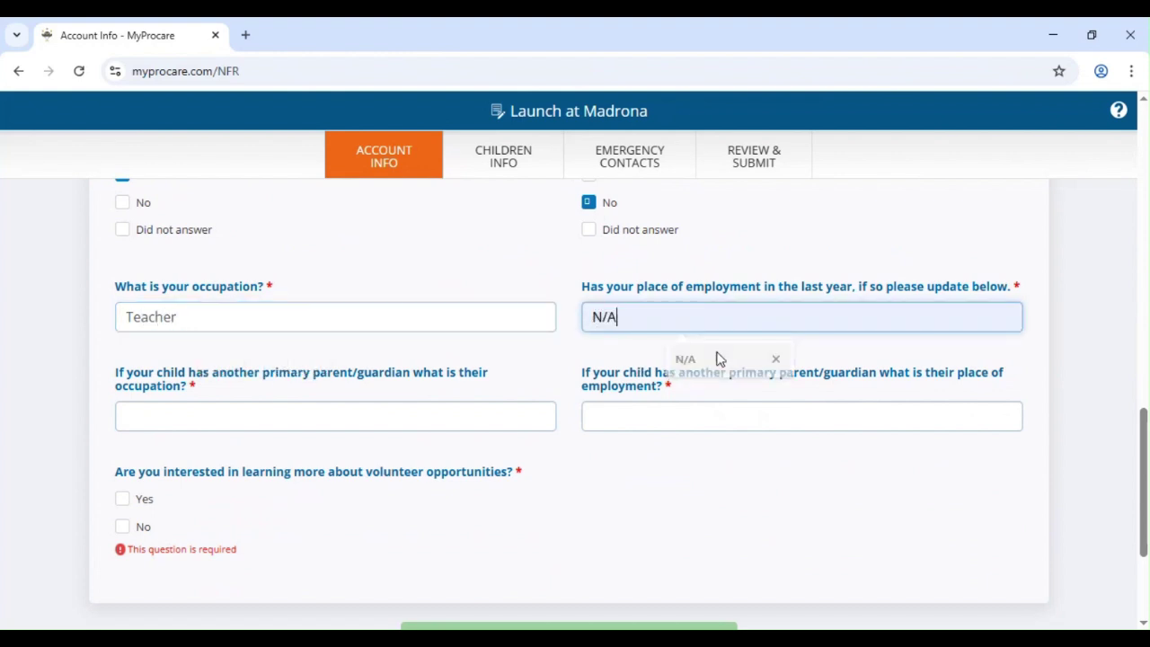
pyautogui.click(298, 413)
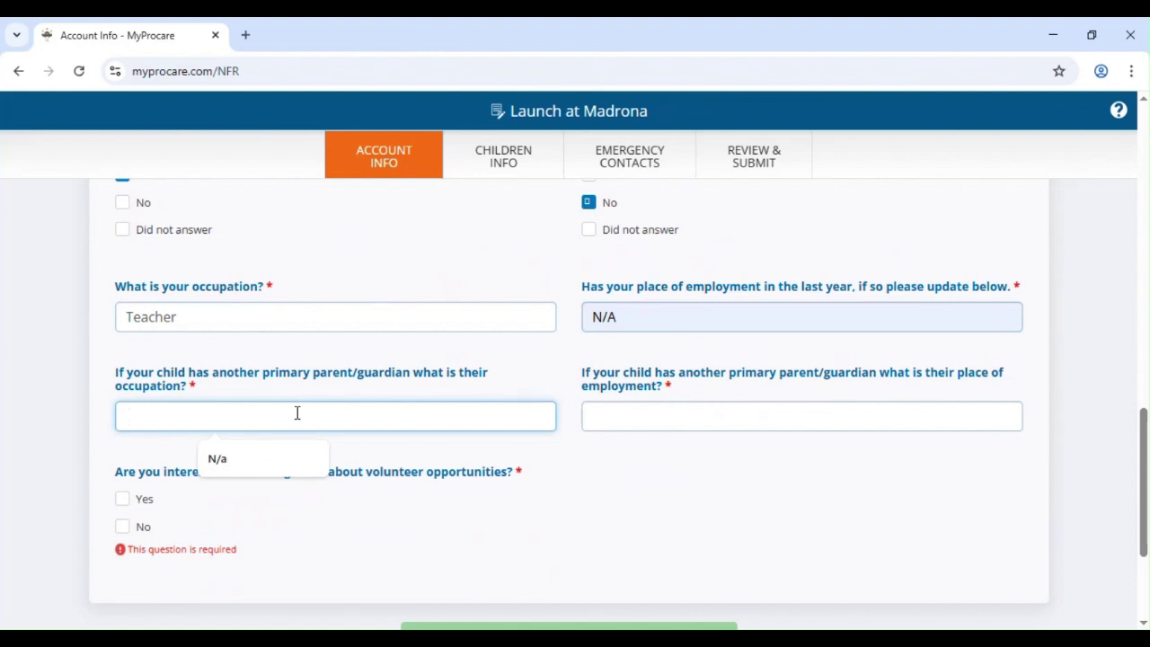
pyautogui.click(247, 456)
pyautogui.click(695, 413)
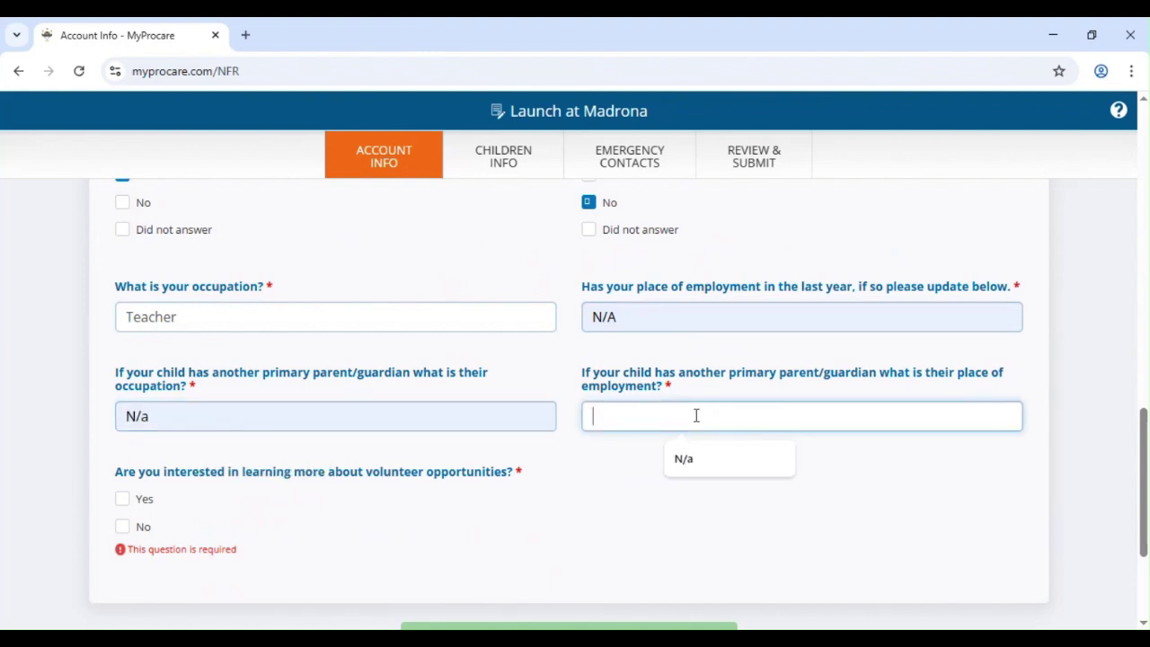
pyautogui.write('N/a')
# - Answer Yes to volunteer opportunities
pyautogui.scroll(-1, 695, 413)
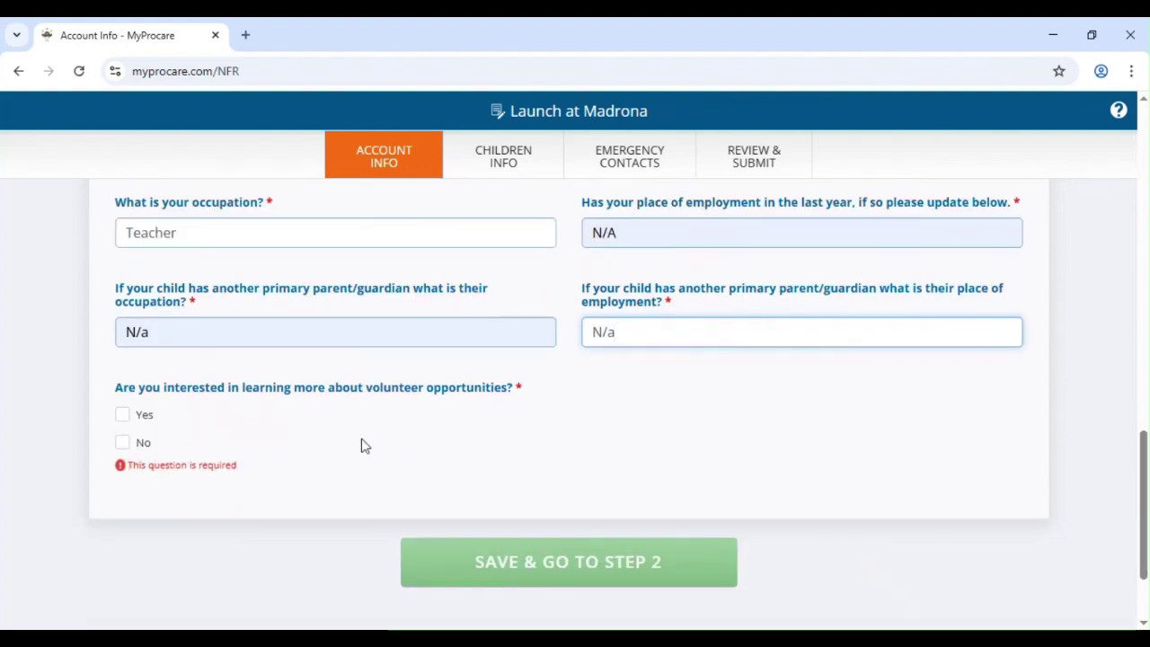
pyautogui.click(122, 417)
pyautogui.scroll(4, 404, 399)
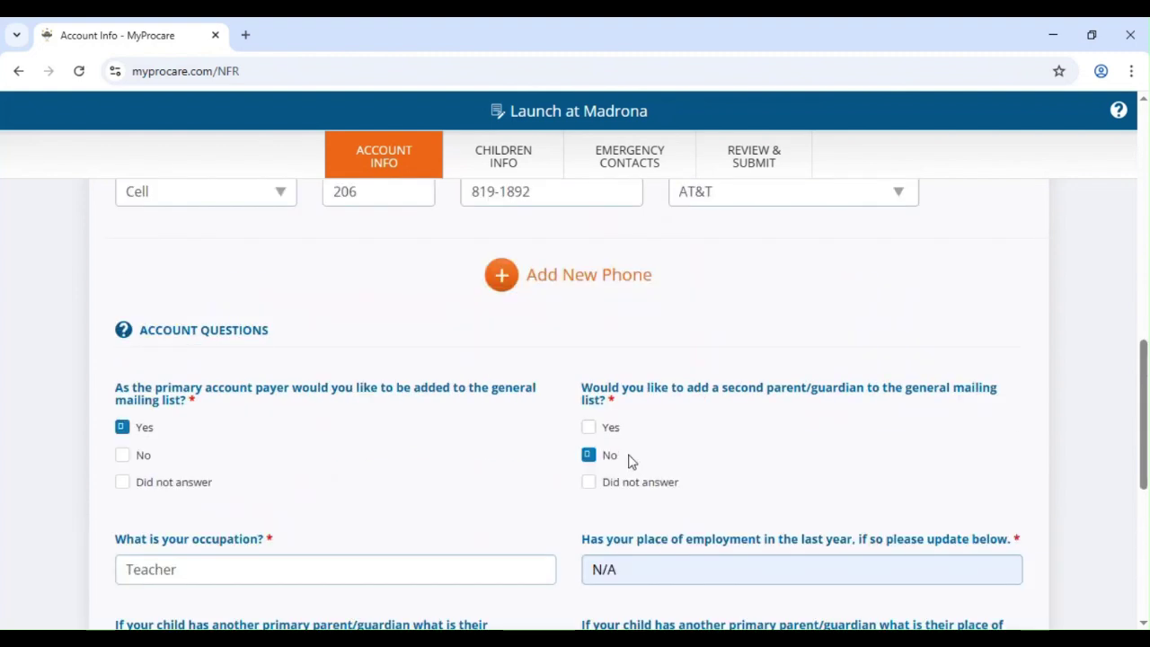
pyautogui.scroll(-4, 632, 425)
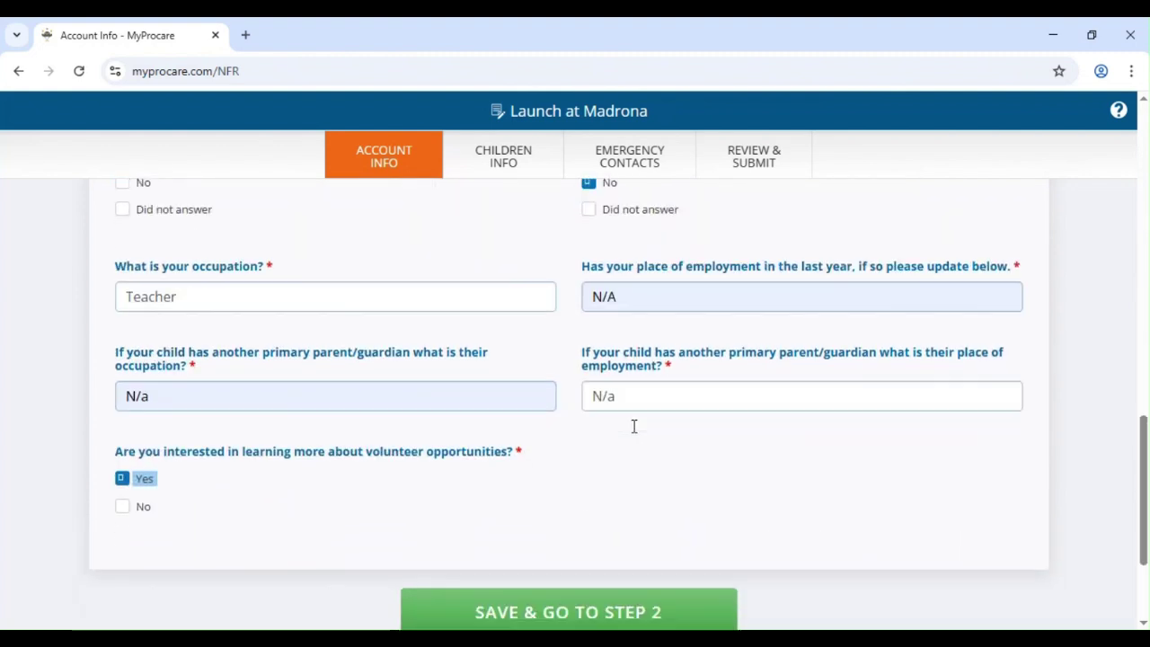
# - Save the account info and continue to the Step 2 Children Info page
pyautogui.click(563, 563)
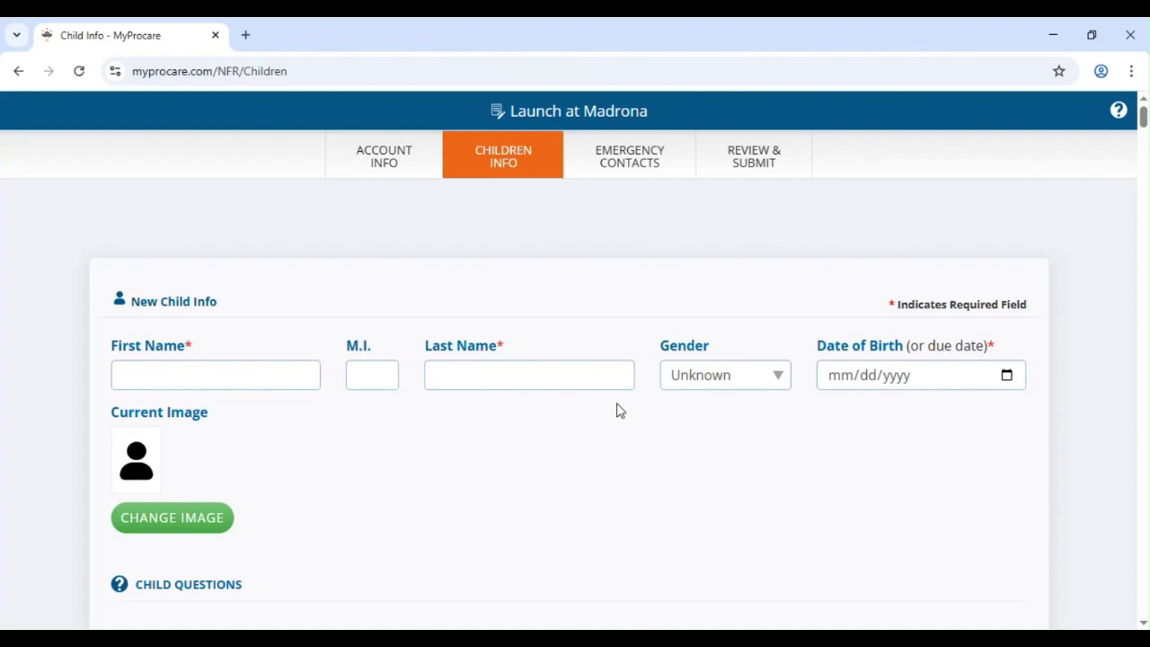
# - Enter the child's first name, last name, and date of birth
pyautogui.scroll(-1, 319, 334)
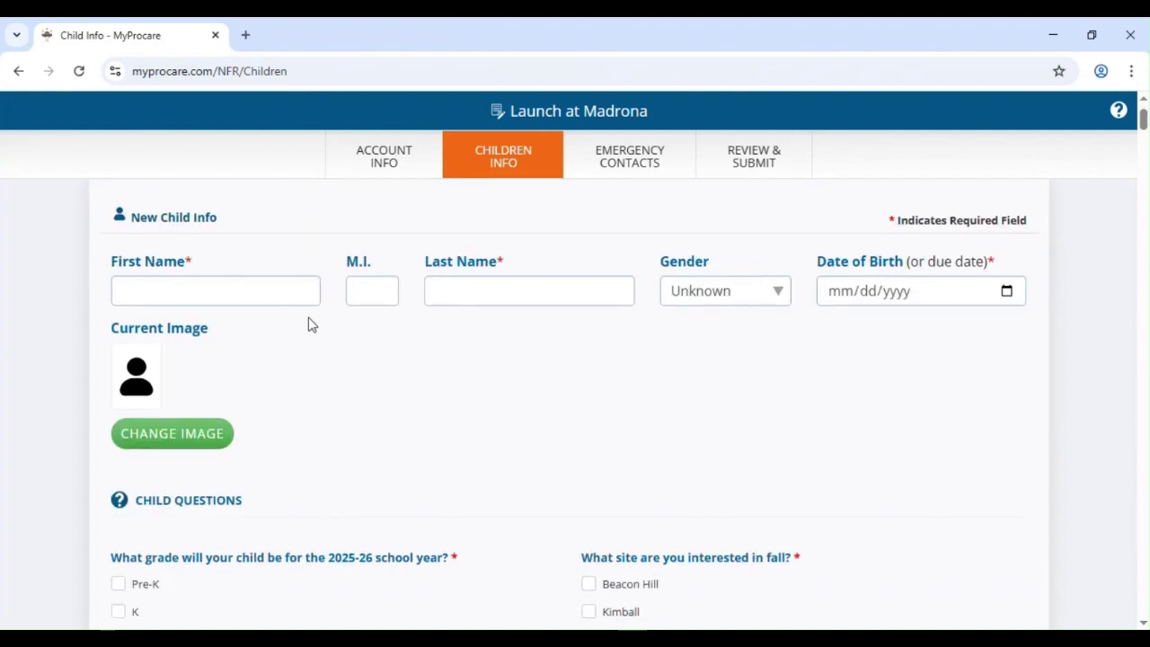
pyautogui.click(282, 300)
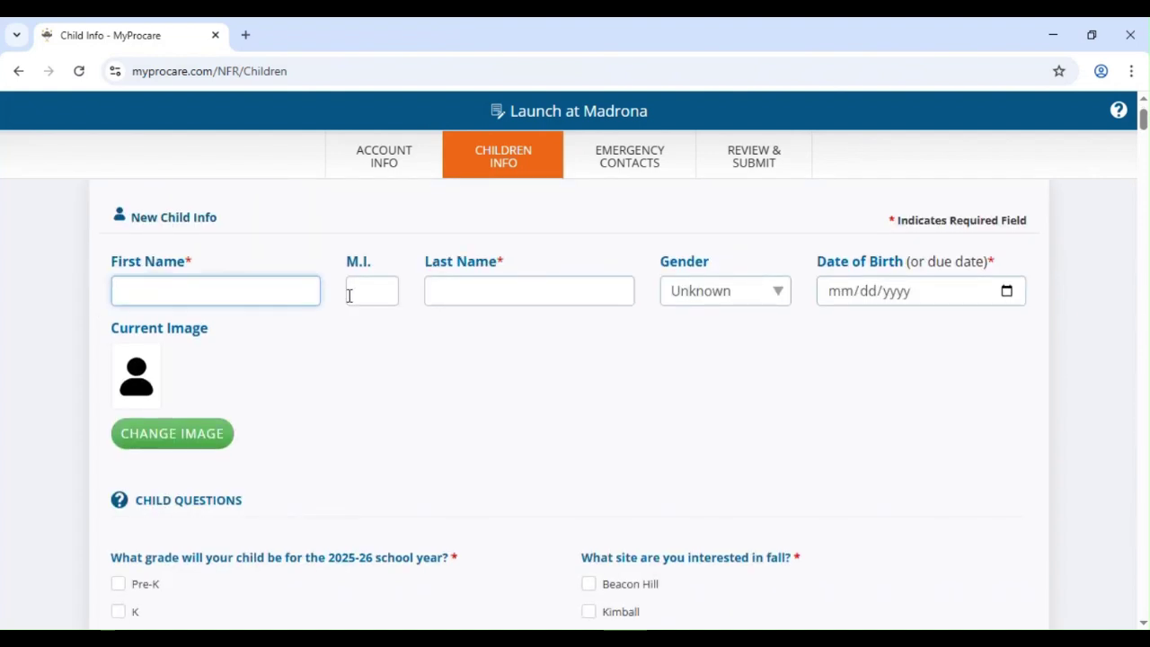
pyautogui.click(456, 298)
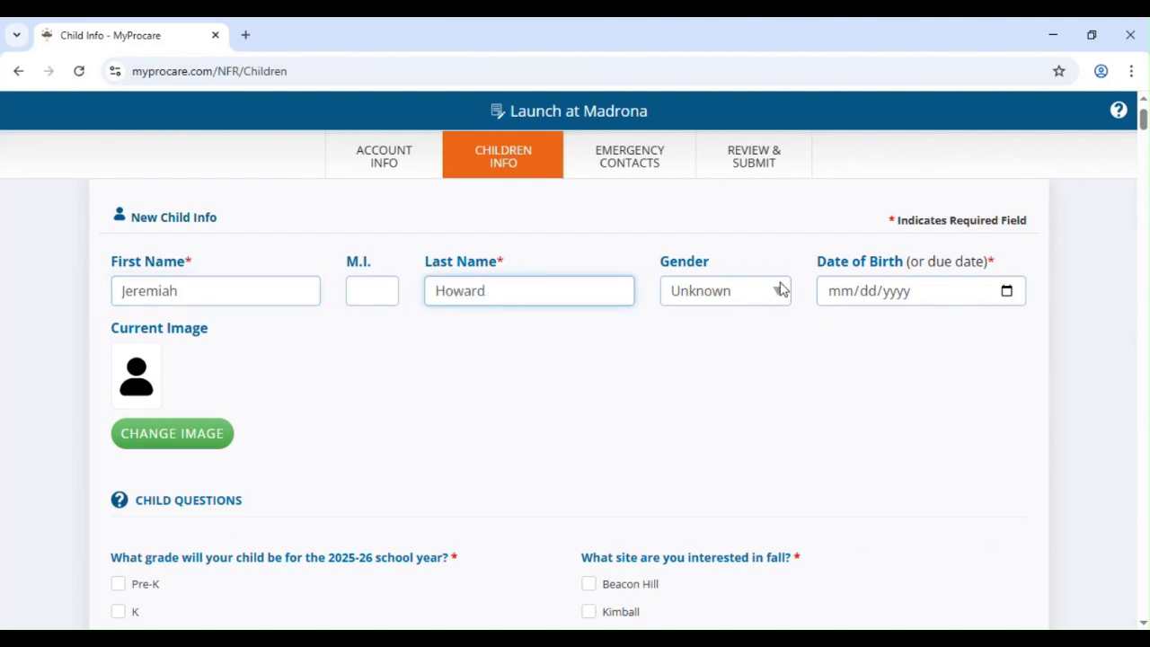
pyautogui.click(840, 294)
pyautogui.write('10/dd/yyyy')
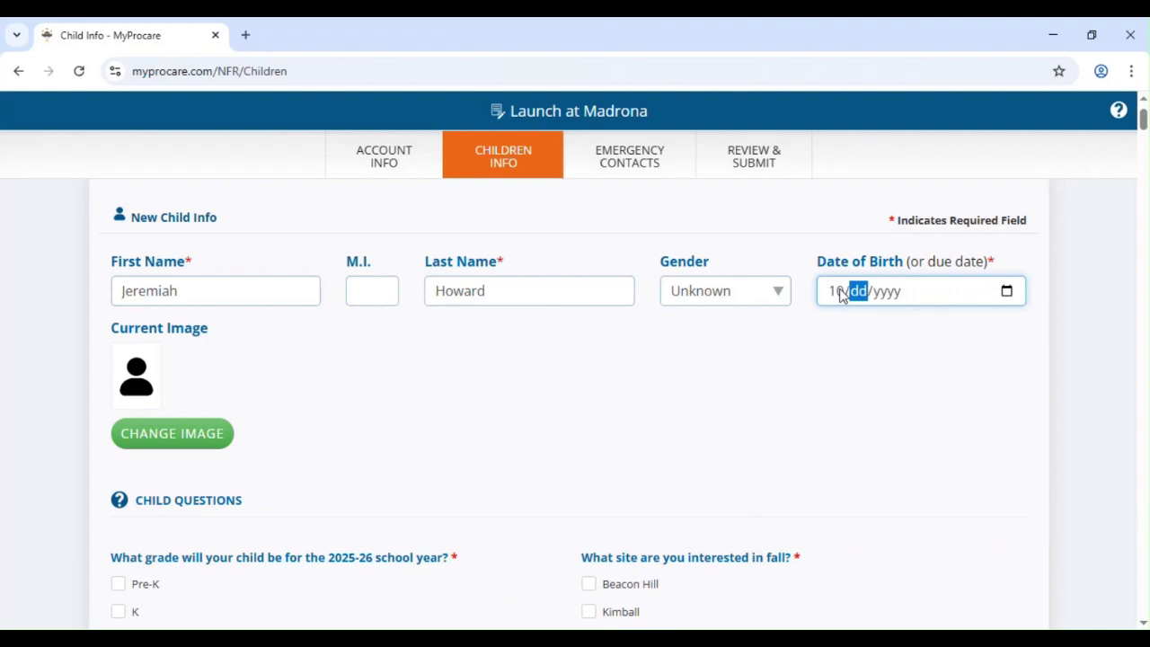
pyautogui.write('211')
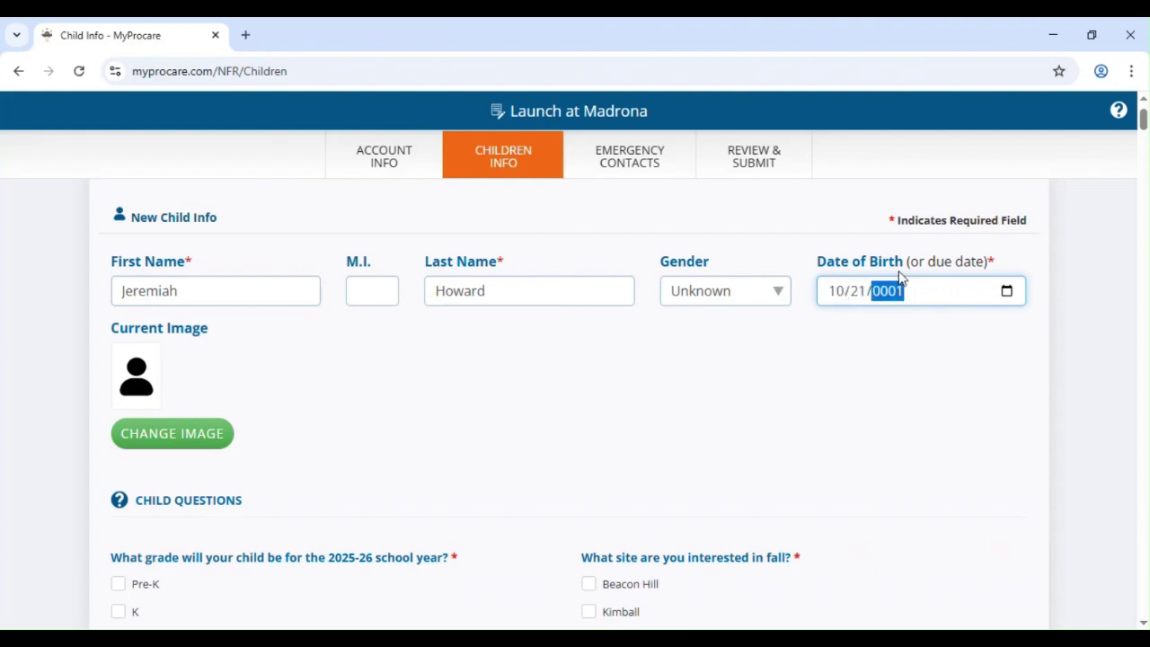
pyautogui.write('014')
# - Choose grade 4 for 2025-26 and Madrona as the fall site
pyautogui.scroll(-1, 581, 403)
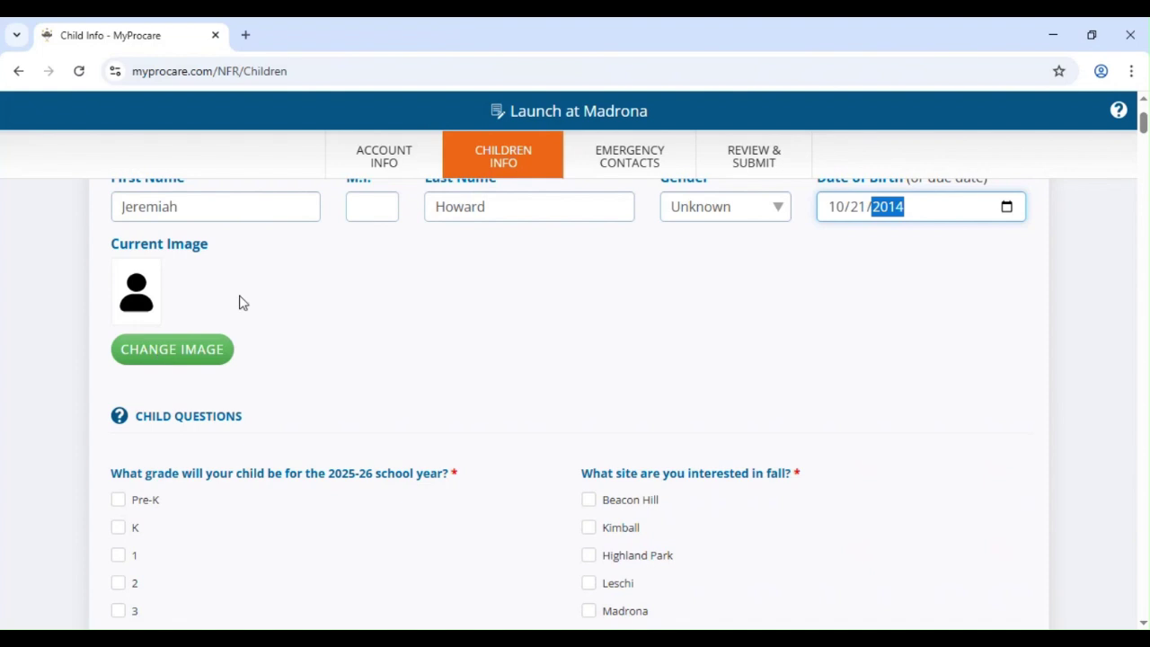
pyautogui.scroll(-3, 169, 256)
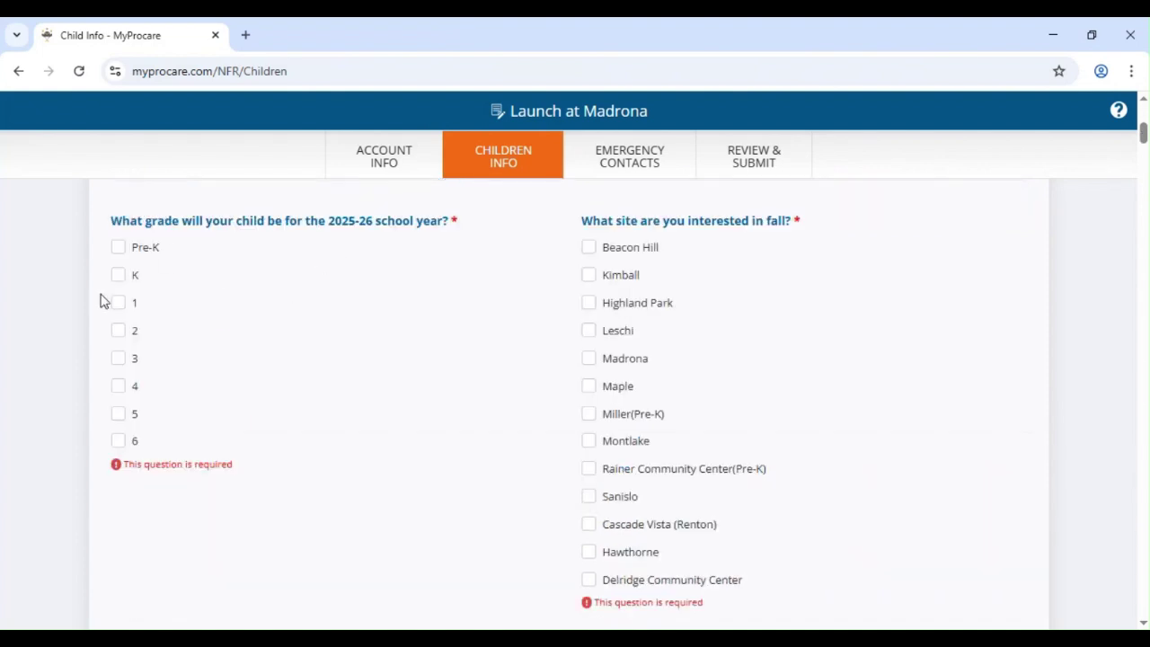
pyautogui.click(118, 385)
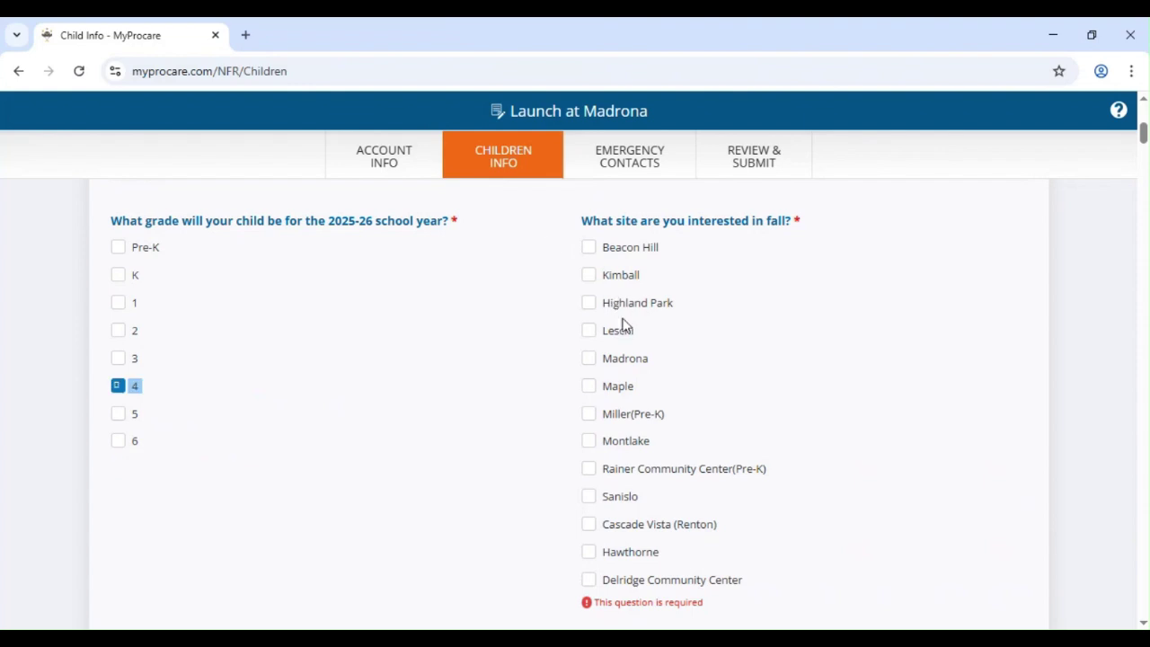
pyautogui.scroll(-1, 624, 328)
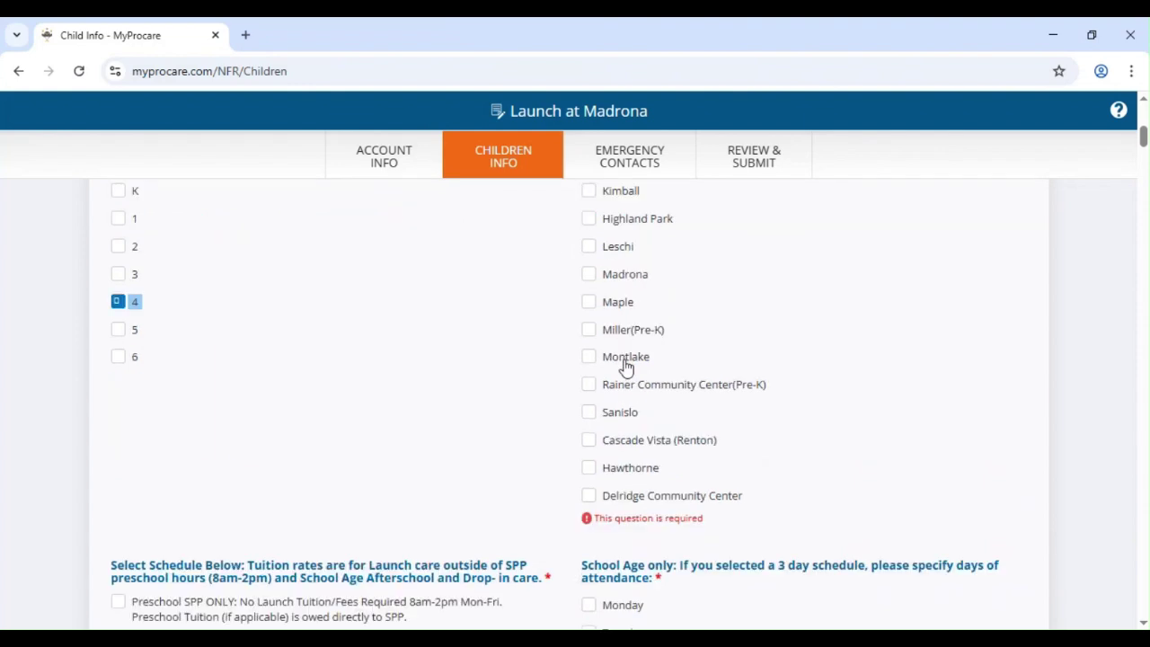
pyautogui.click(592, 276)
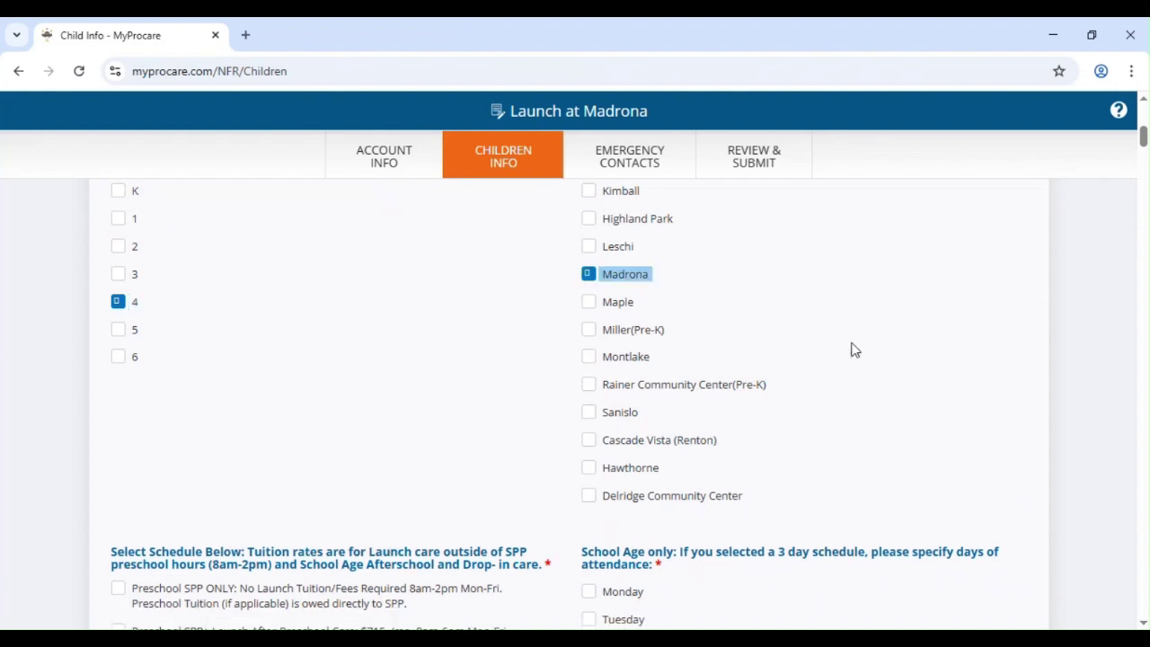
# - Select the after-school 3 days/week schedule on Monday, Wednesday, and Friday
pyautogui.scroll(-3, 552, 351)
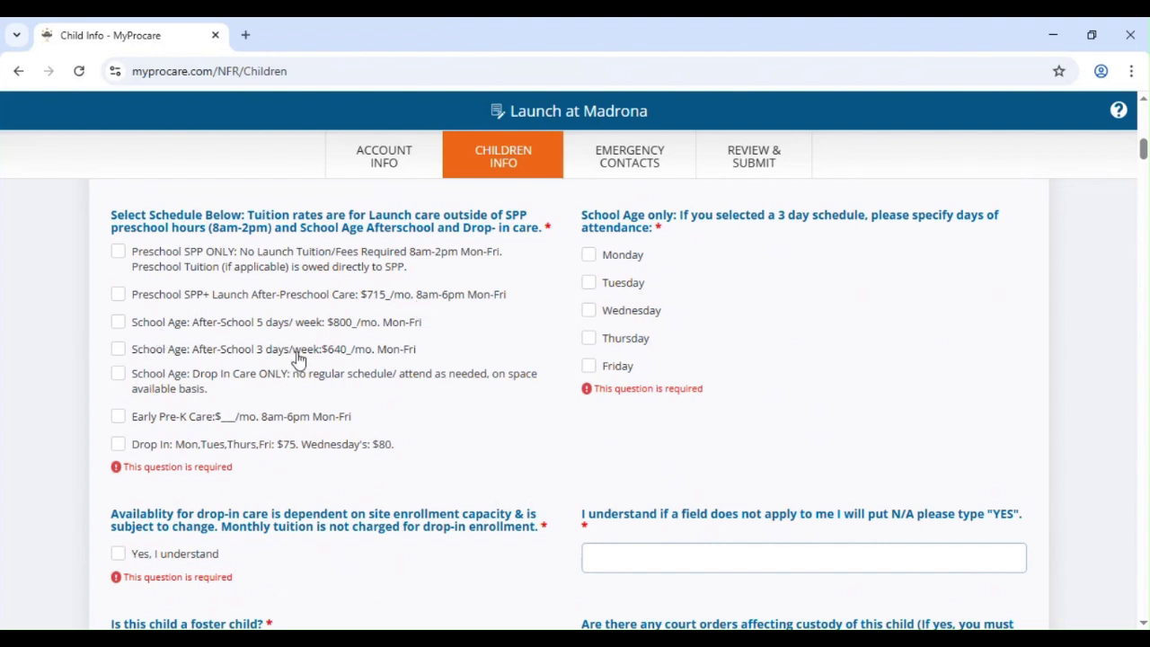
pyautogui.click(118, 349)
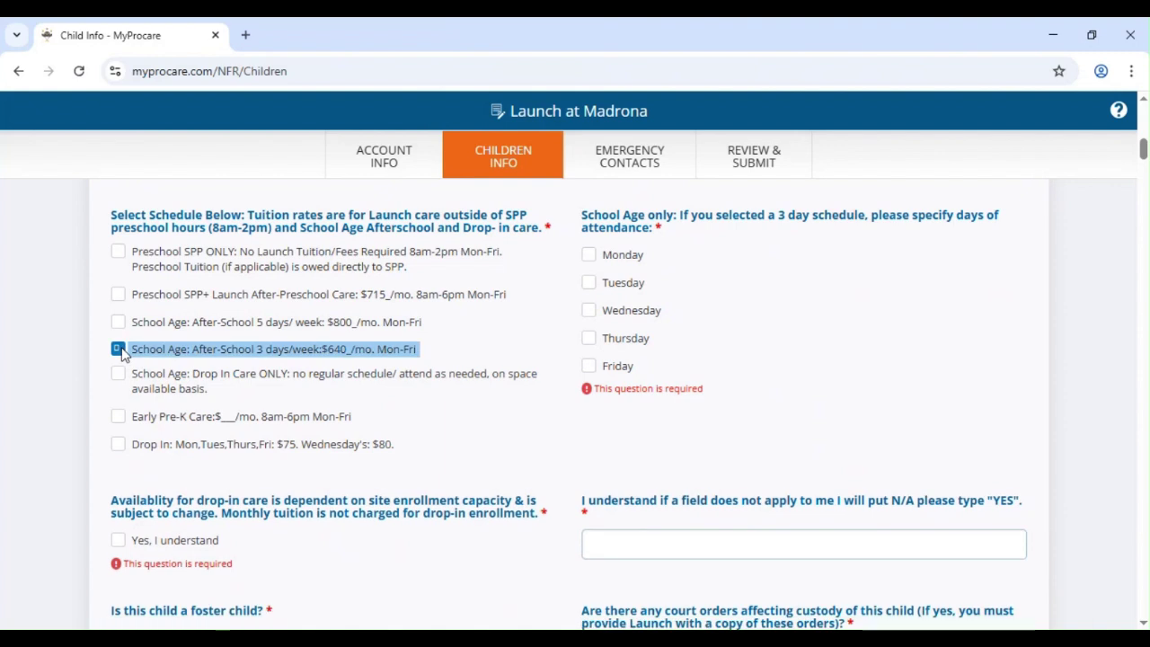
pyautogui.click(586, 256)
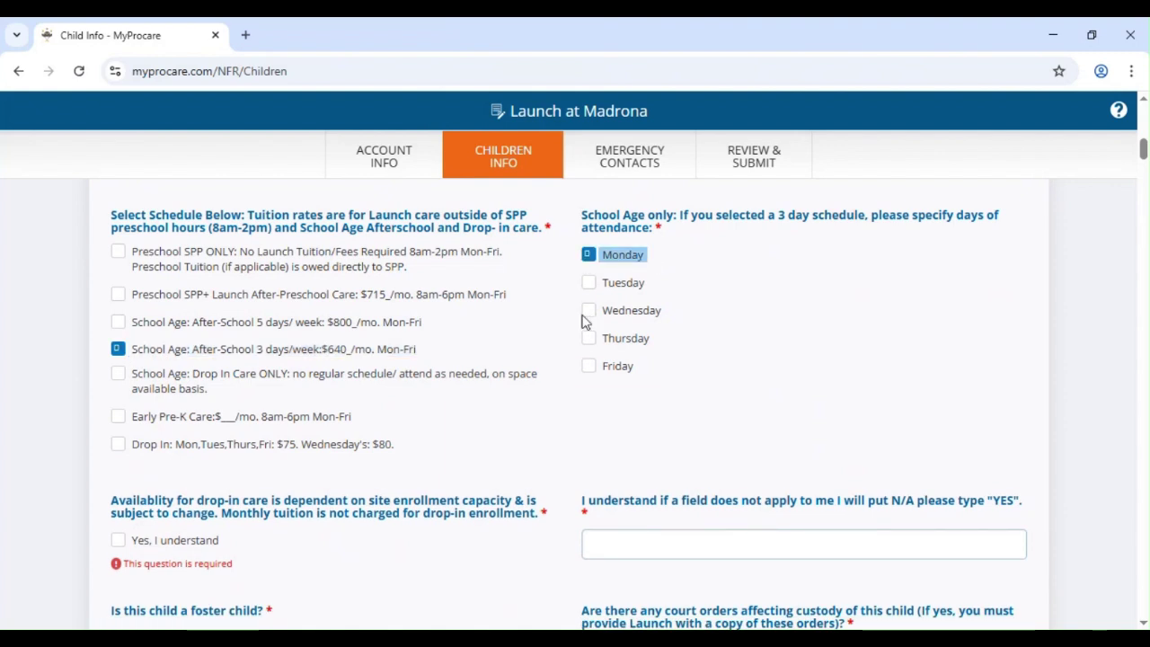
pyautogui.click(588, 311)
pyautogui.click(589, 366)
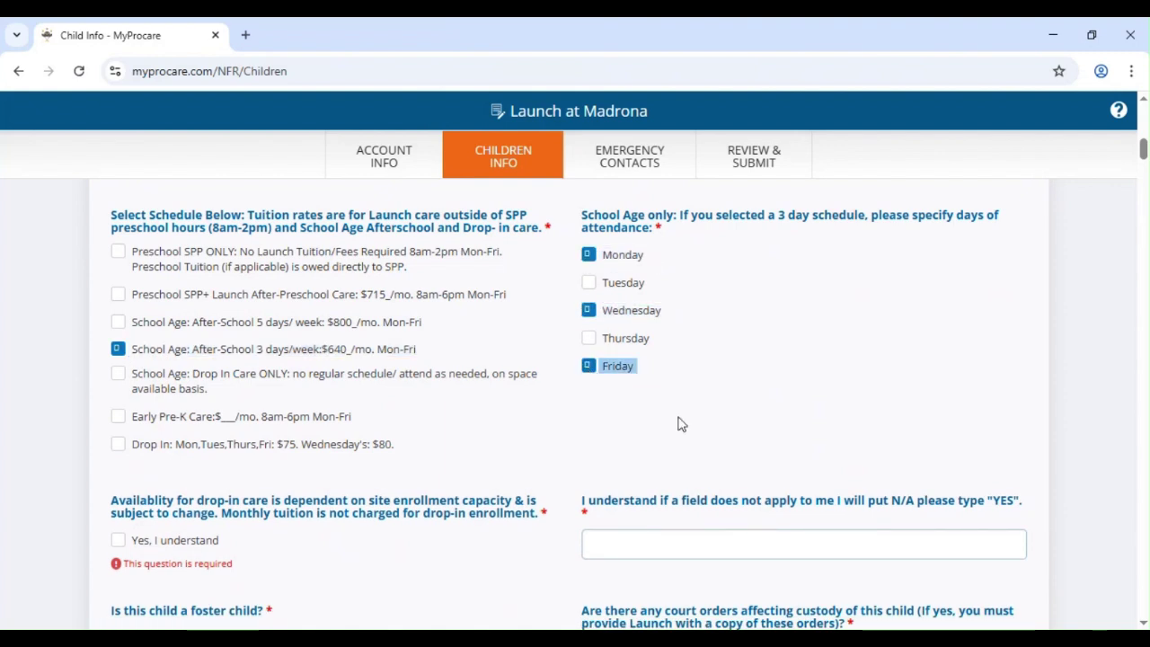
pyautogui.scroll(-2, 539, 440)
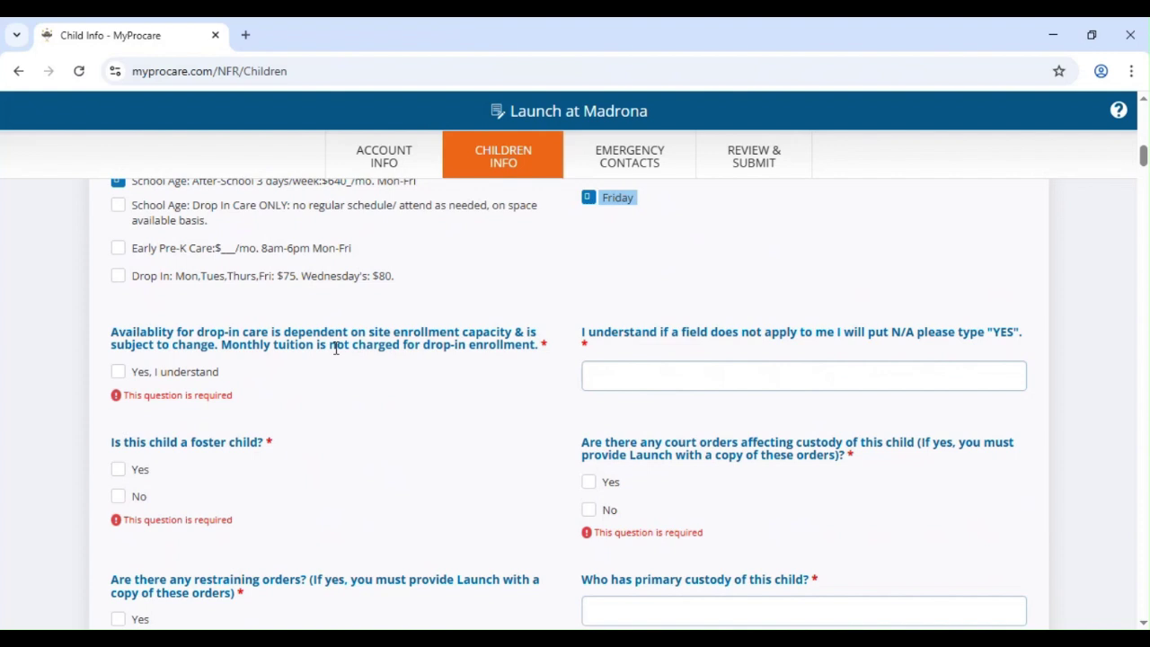
# - Acknowledge the drop-in availability terms and enter N/a in the acknowledgement field
pyautogui.click(118, 372)
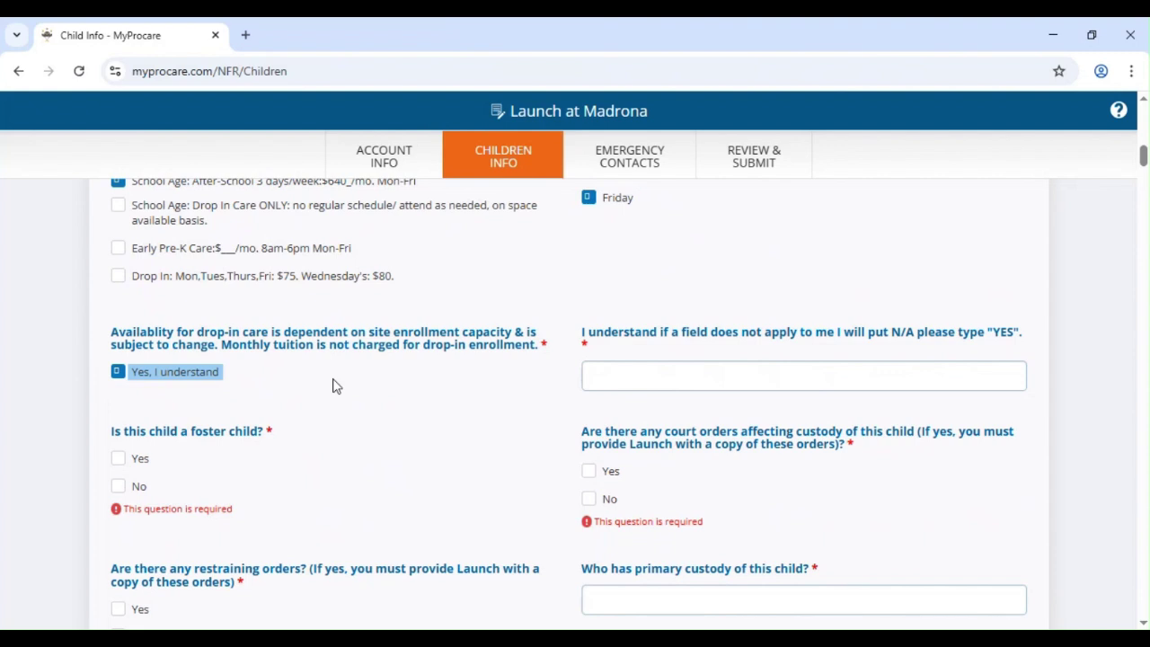
pyautogui.click(635, 389)
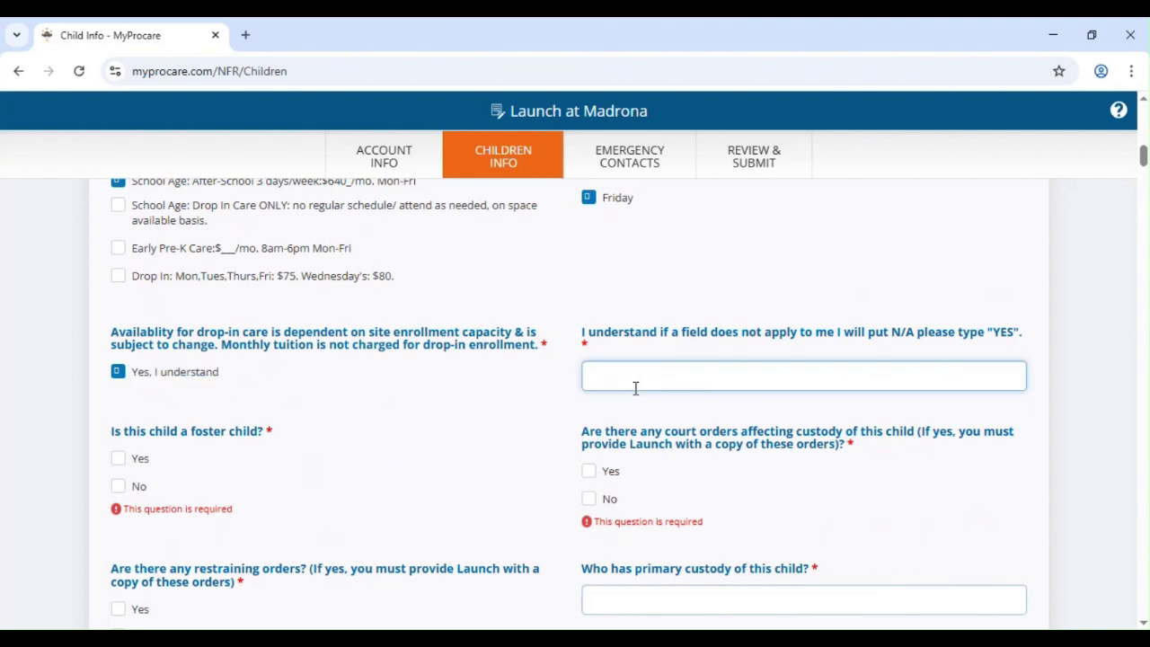
pyautogui.write('N/a')
# - Answer No to foster, court-order and restraining-order questions, custody mom, no restricted pickups (N/a)
pyautogui.scroll(-2, 637, 388)
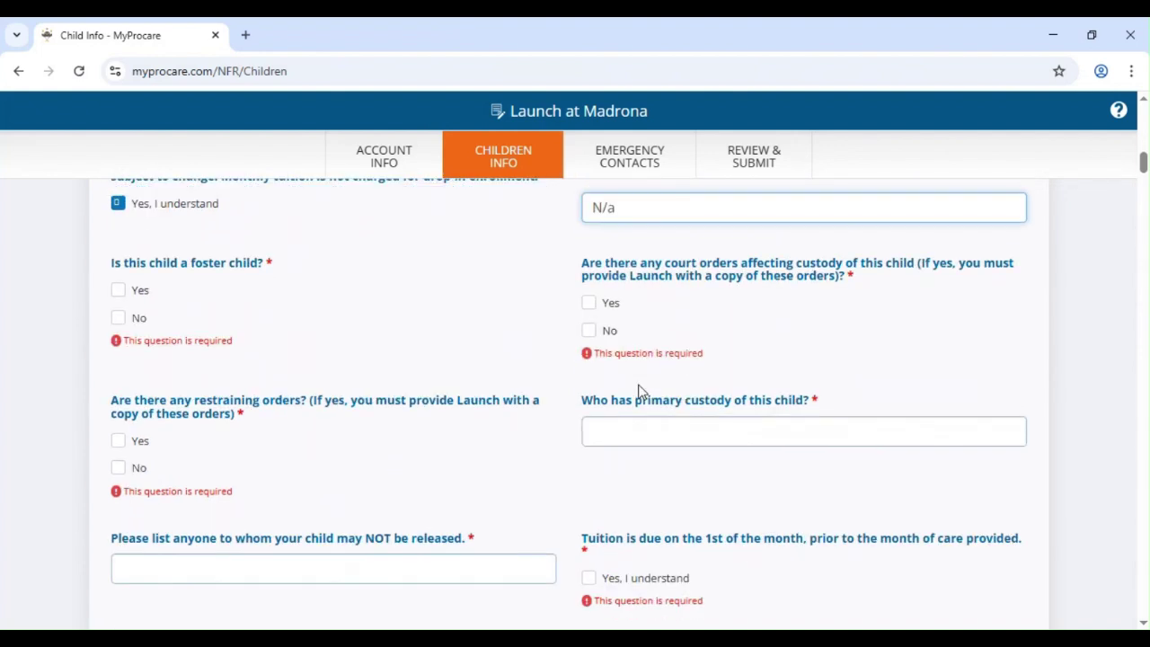
pyautogui.click(120, 316)
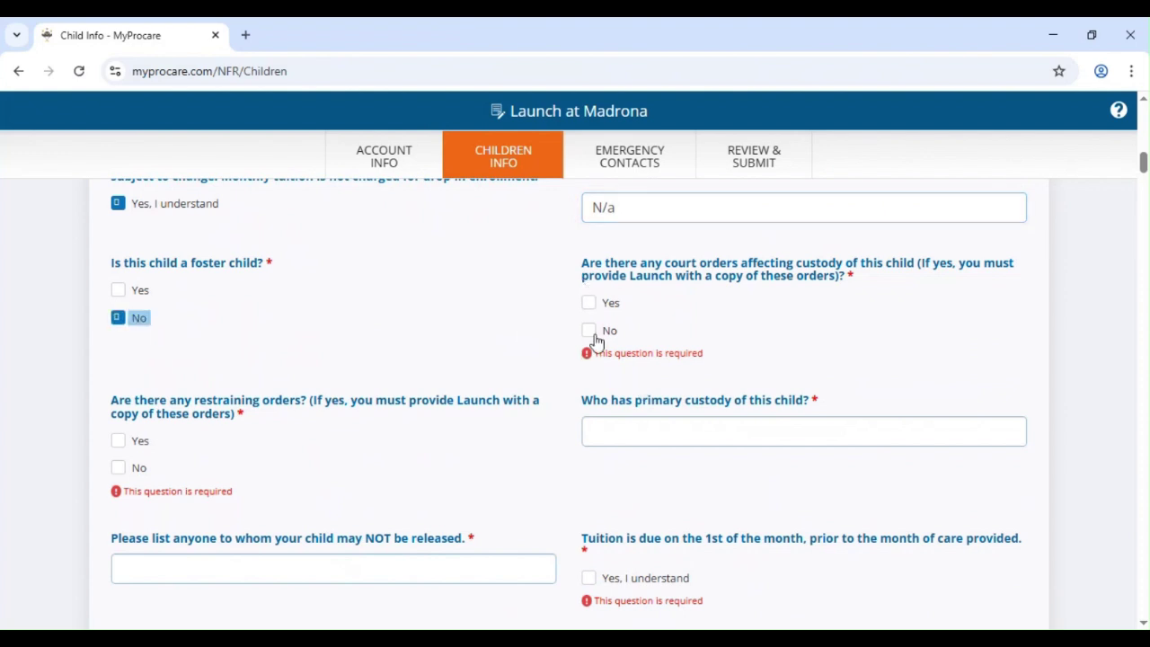
pyautogui.click(591, 332)
pyautogui.scroll(-2, 503, 377)
pyautogui.click(118, 286)
pyautogui.click(752, 252)
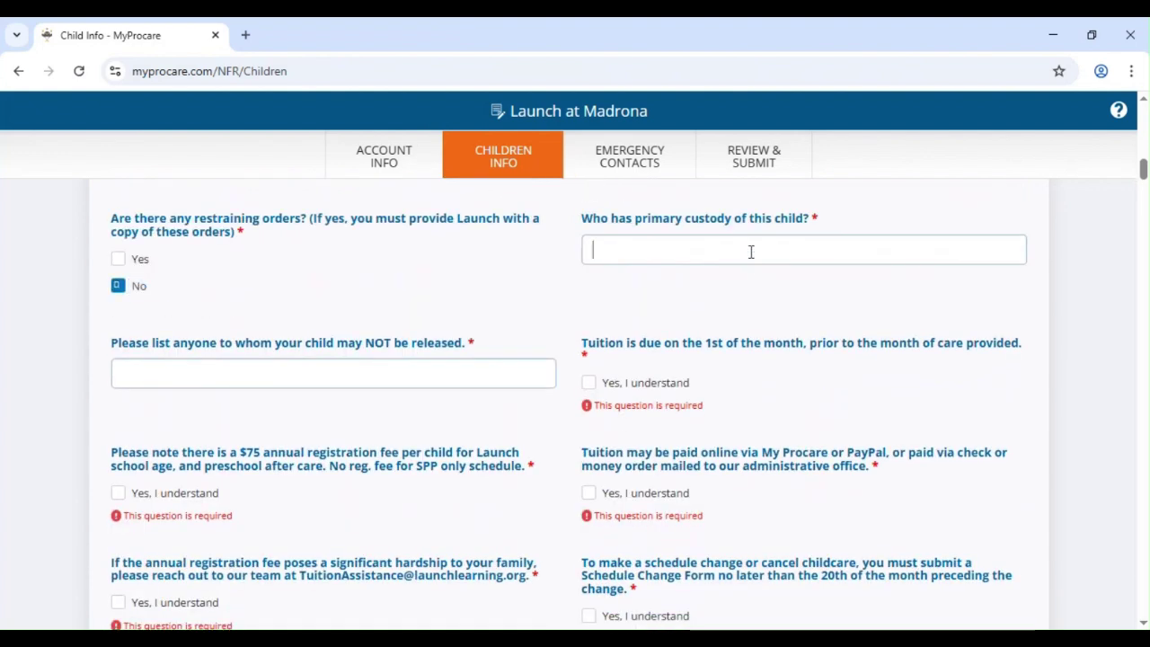
pyautogui.write('mom')
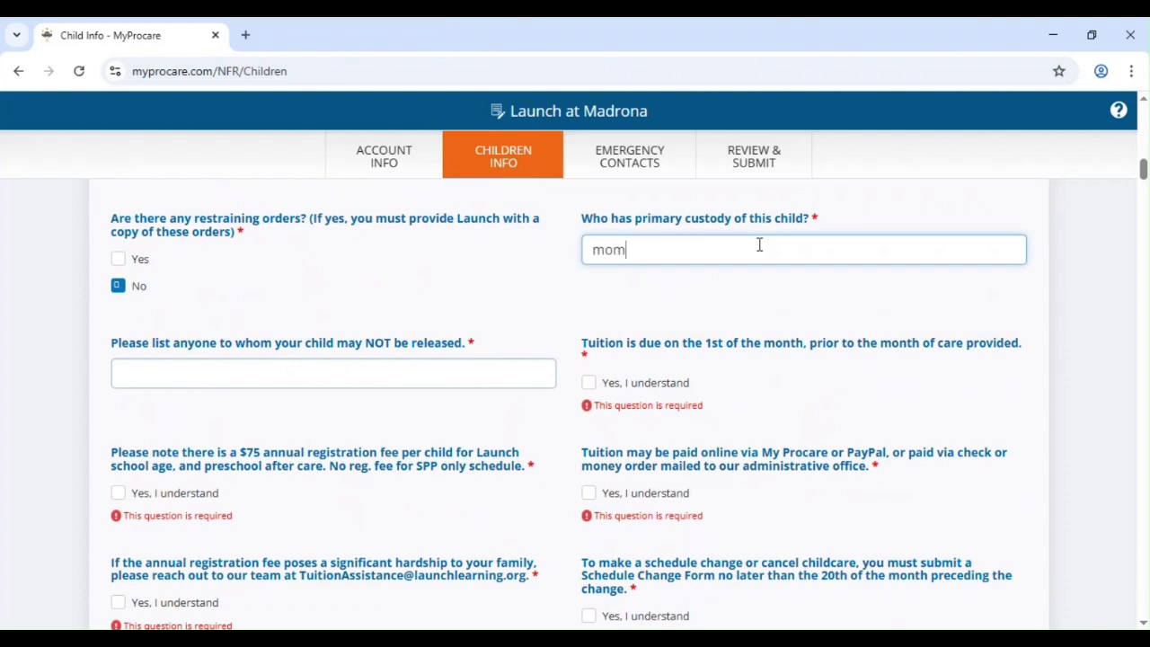
pyautogui.press('Tab')
pyautogui.write('N/a')
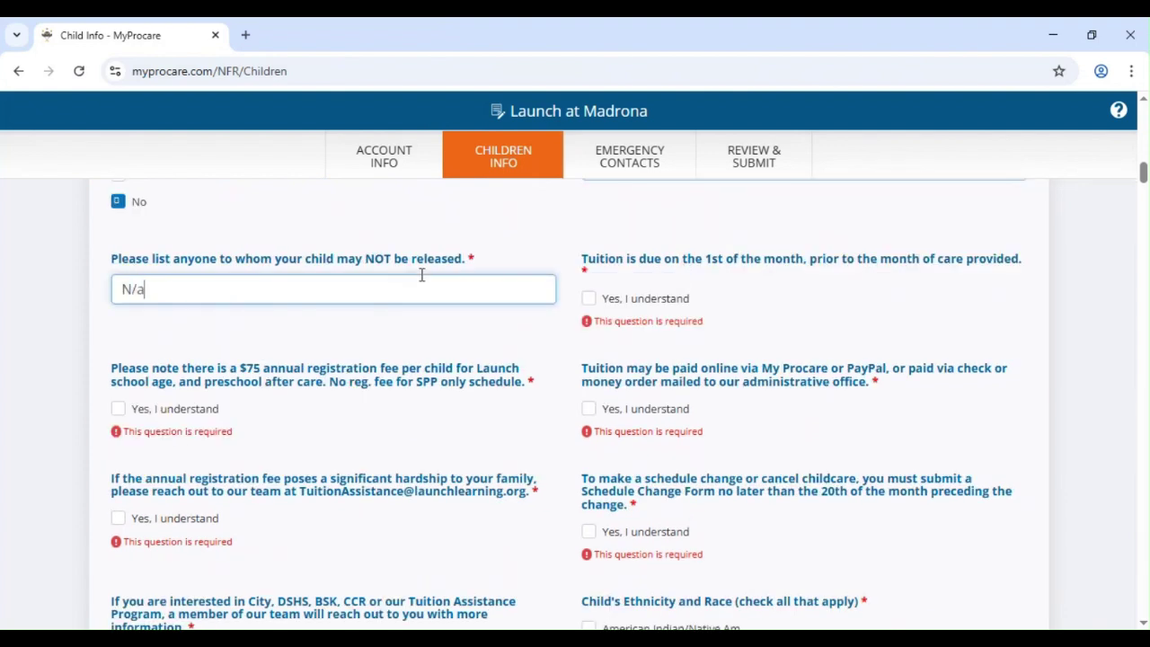
# - Acknowledge the tuition, $75 registration fee, payment, hardship and schedule-change notices, requesting assistance info
pyautogui.click(590, 300)
pyautogui.scroll(-1, 390, 431)
pyautogui.click(118, 311)
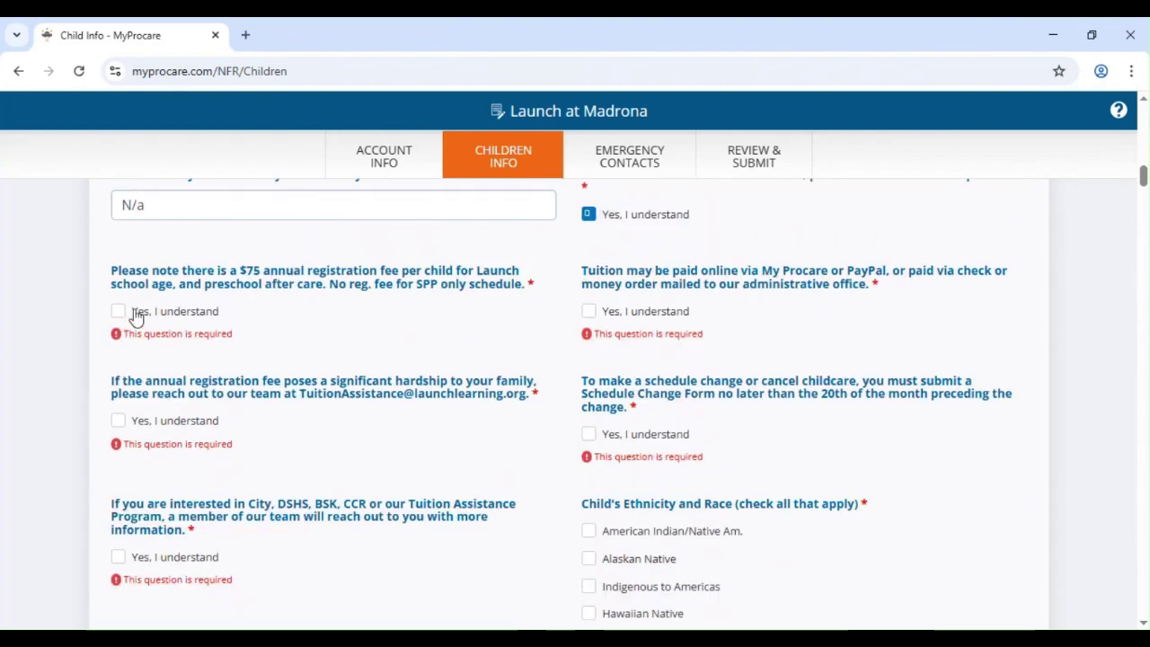
pyautogui.click(590, 311)
pyautogui.click(118, 408)
pyautogui.click(589, 420)
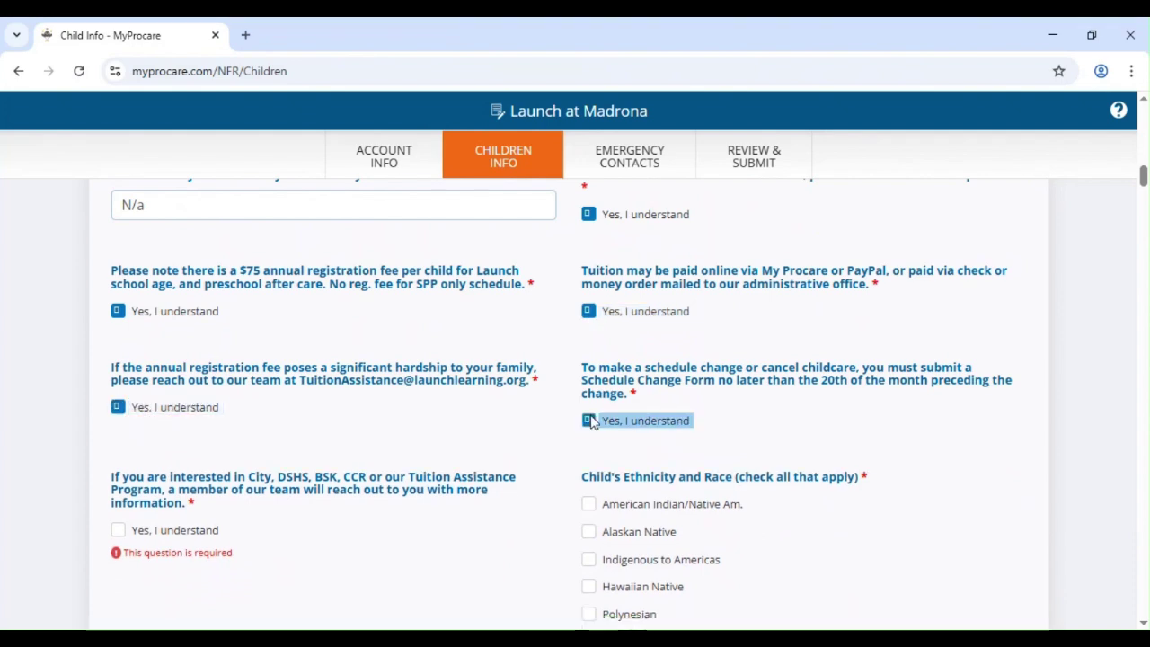
pyautogui.scroll(-2, 241, 427)
pyautogui.click(118, 361)
pyautogui.scroll(-6, 611, 385)
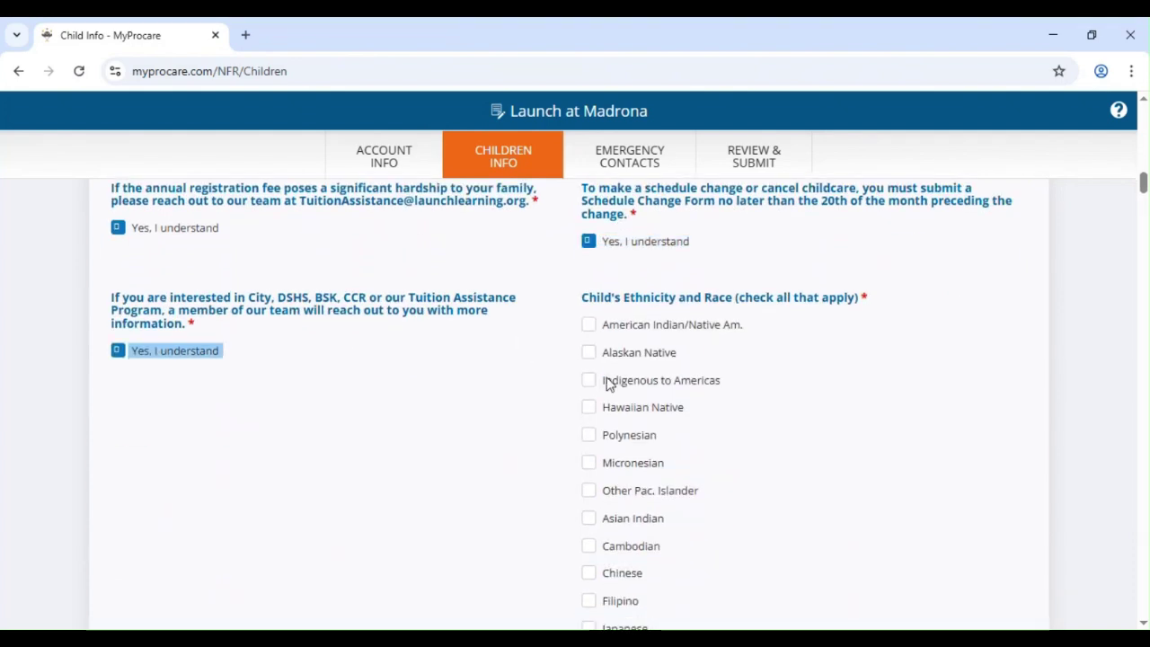
# - Mark the child's ethnicity as African American/Black
pyautogui.scroll(-1, 667, 397)
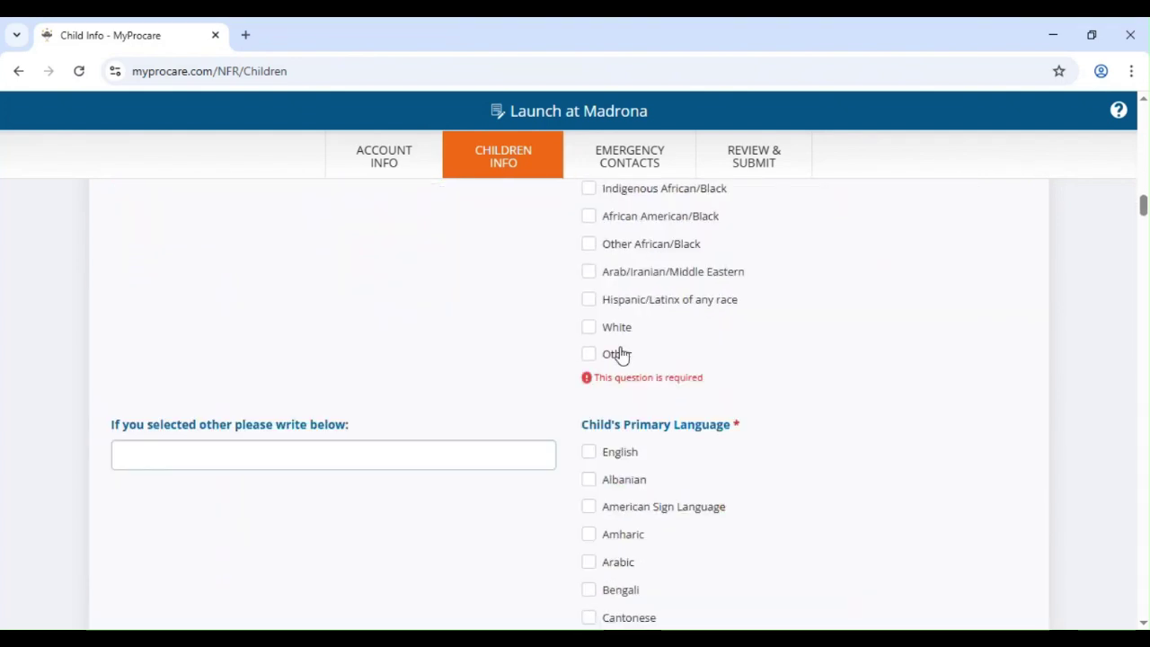
pyautogui.click(588, 217)
pyautogui.scroll(-3, 563, 252)
pyautogui.scroll(1, 617, 303)
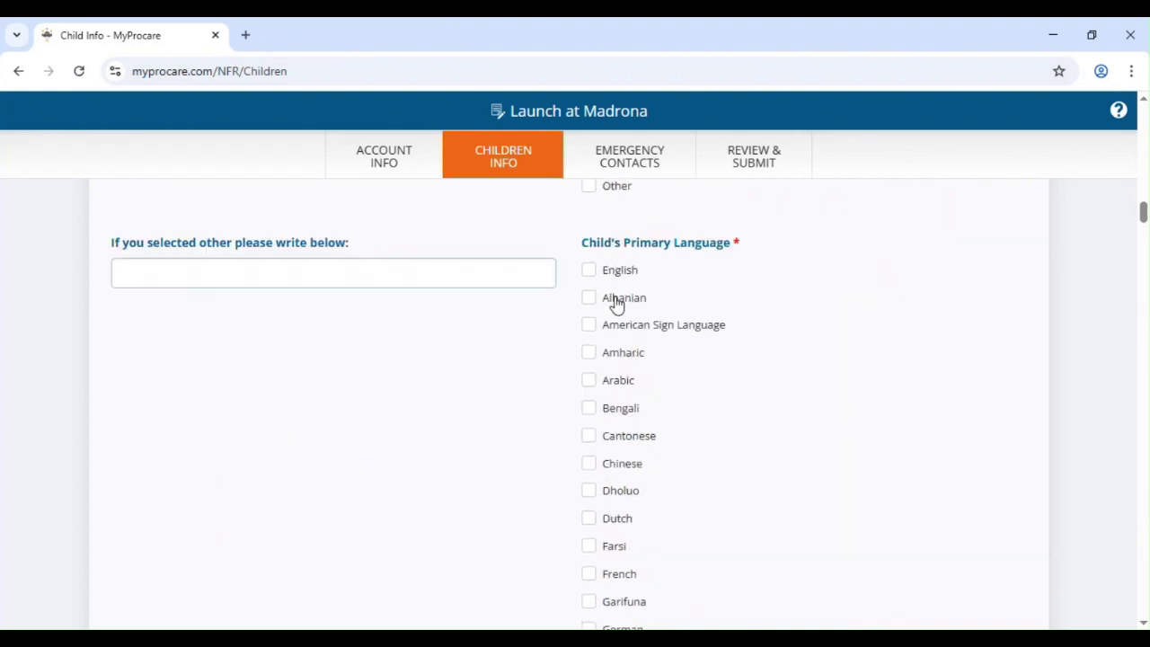
pyautogui.scroll(-16, 595, 272)
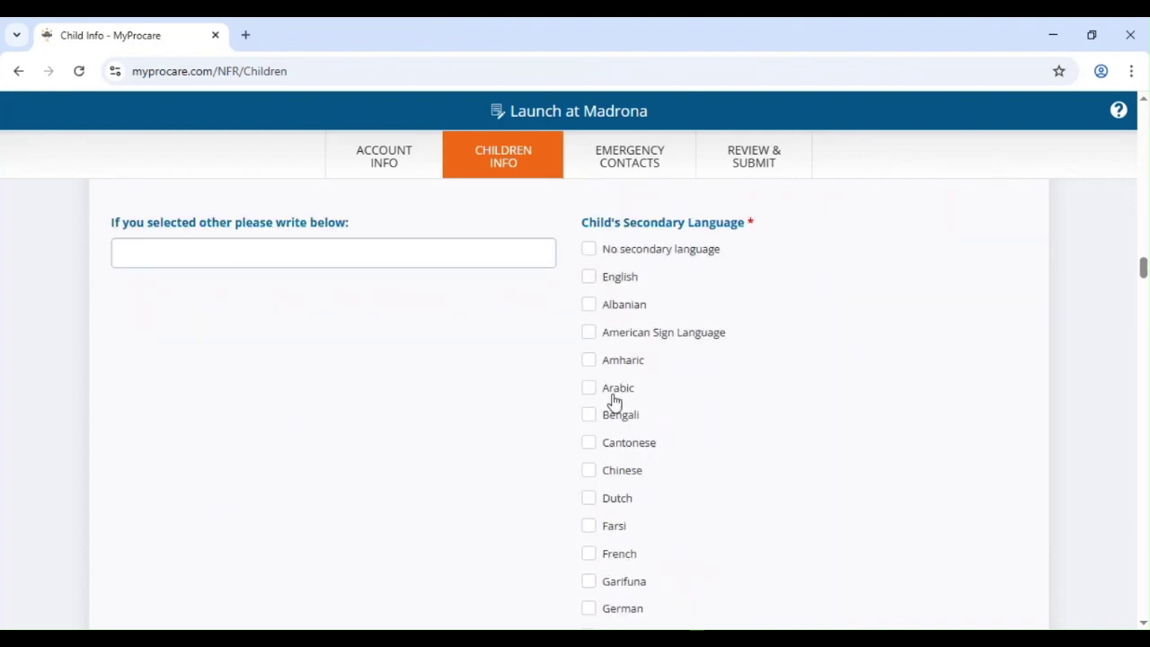
pyautogui.scroll(-11, 620, 324)
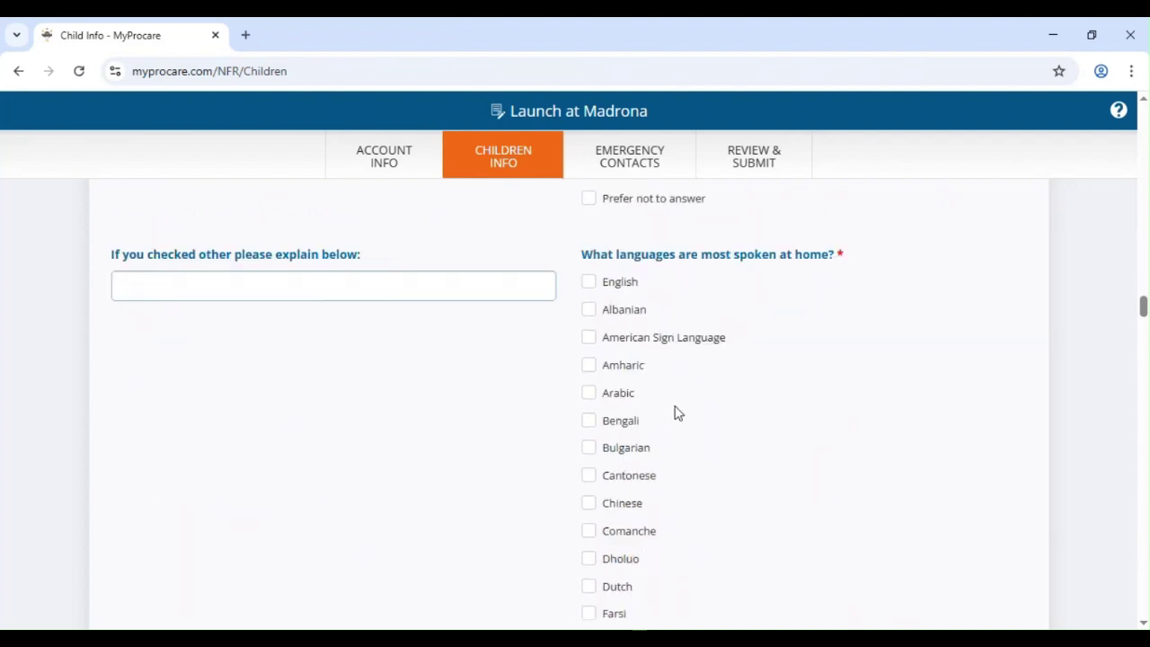
pyautogui.scroll(2, 533, 402)
# - Select English as the home language, No interpretation services, and None for serious health conditions
pyautogui.click(606, 434)
pyautogui.scroll(-7, 595, 444)
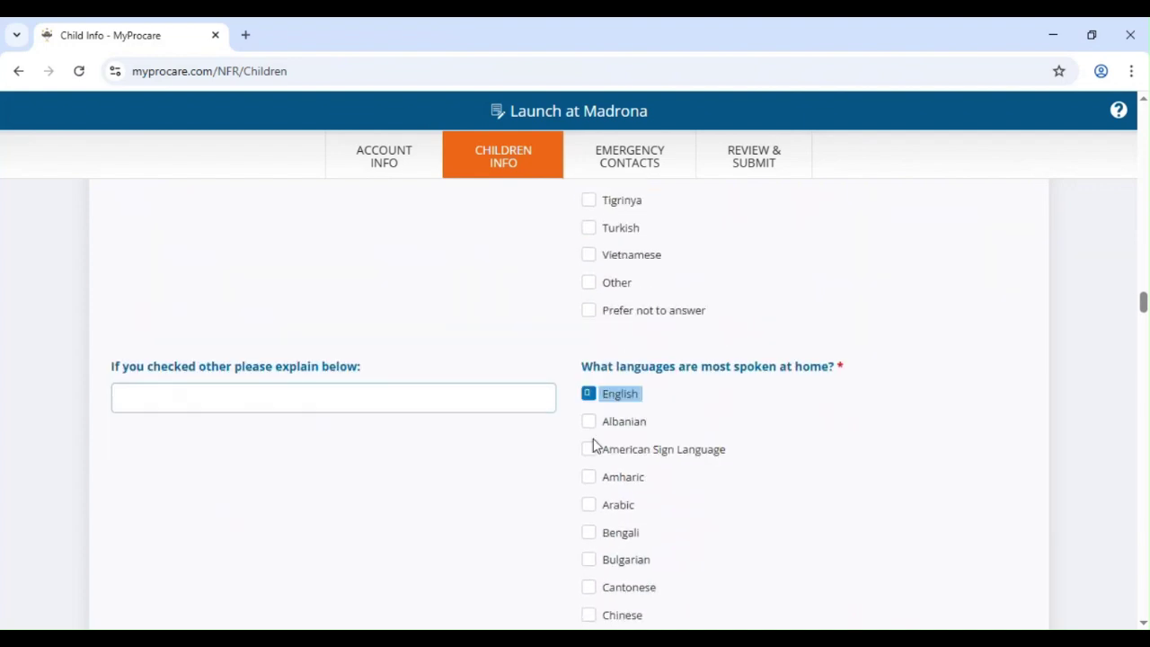
pyautogui.scroll(-9, 600, 455)
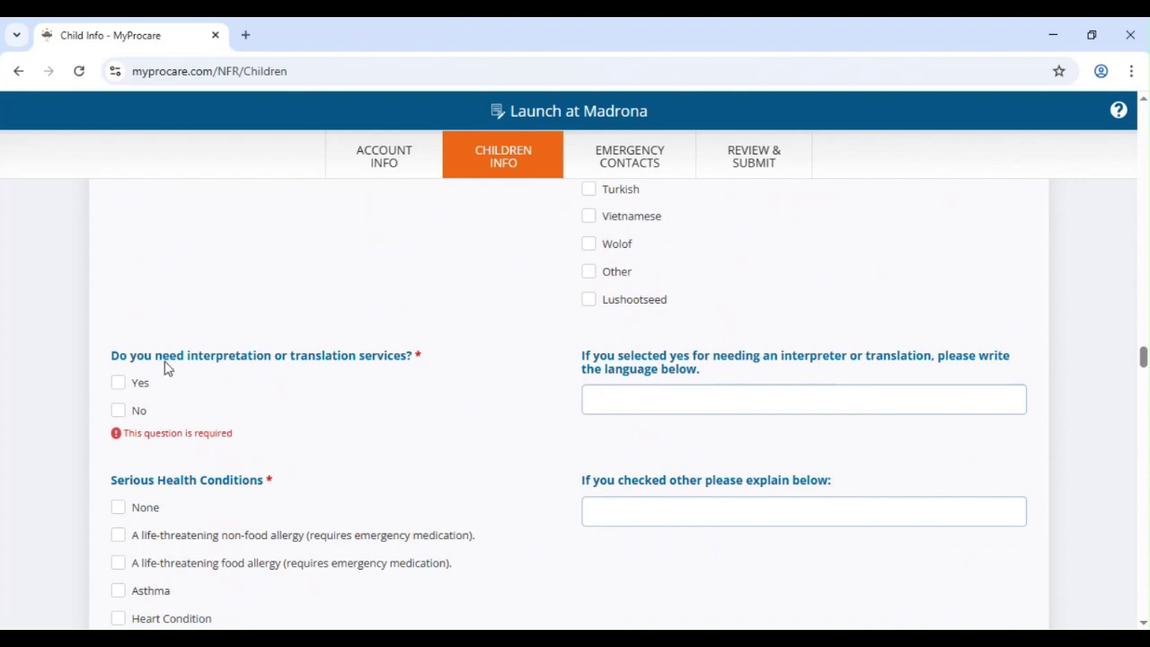
pyautogui.click(117, 411)
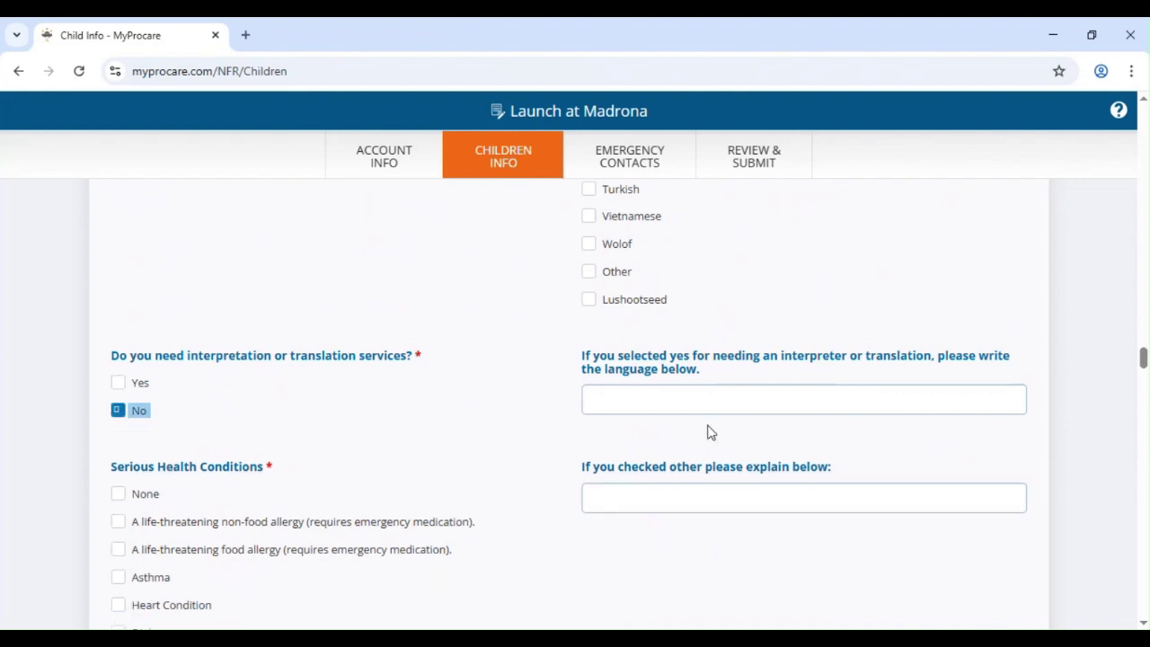
pyautogui.scroll(-3, 710, 440)
pyautogui.scroll(1, 390, 452)
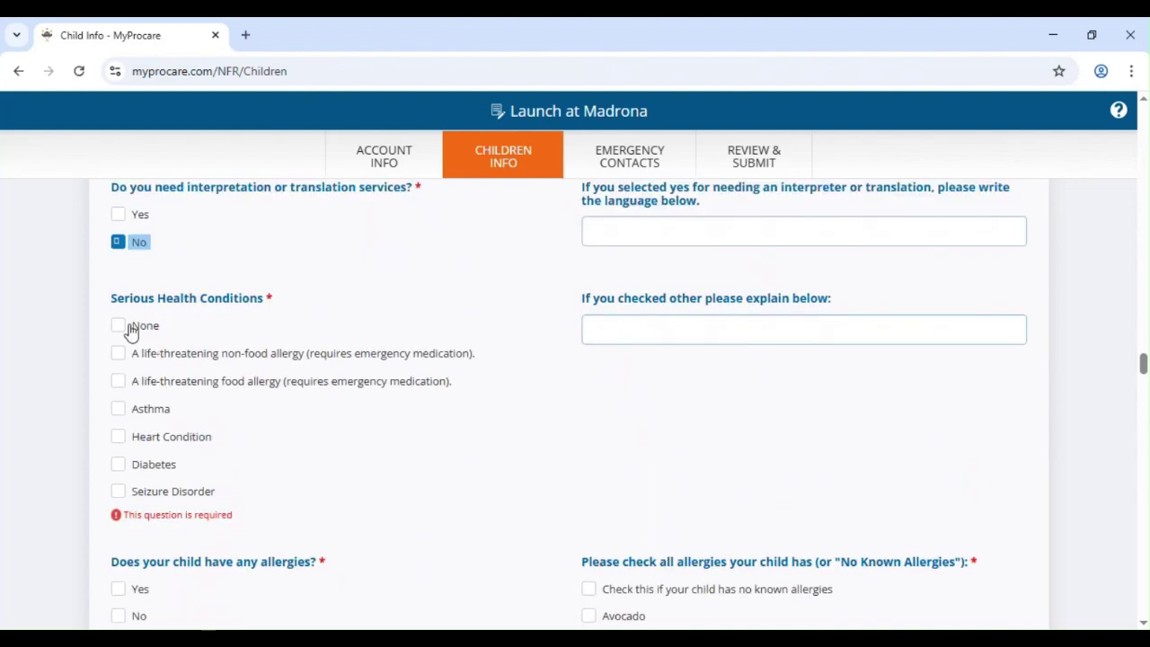
pyautogui.click(117, 325)
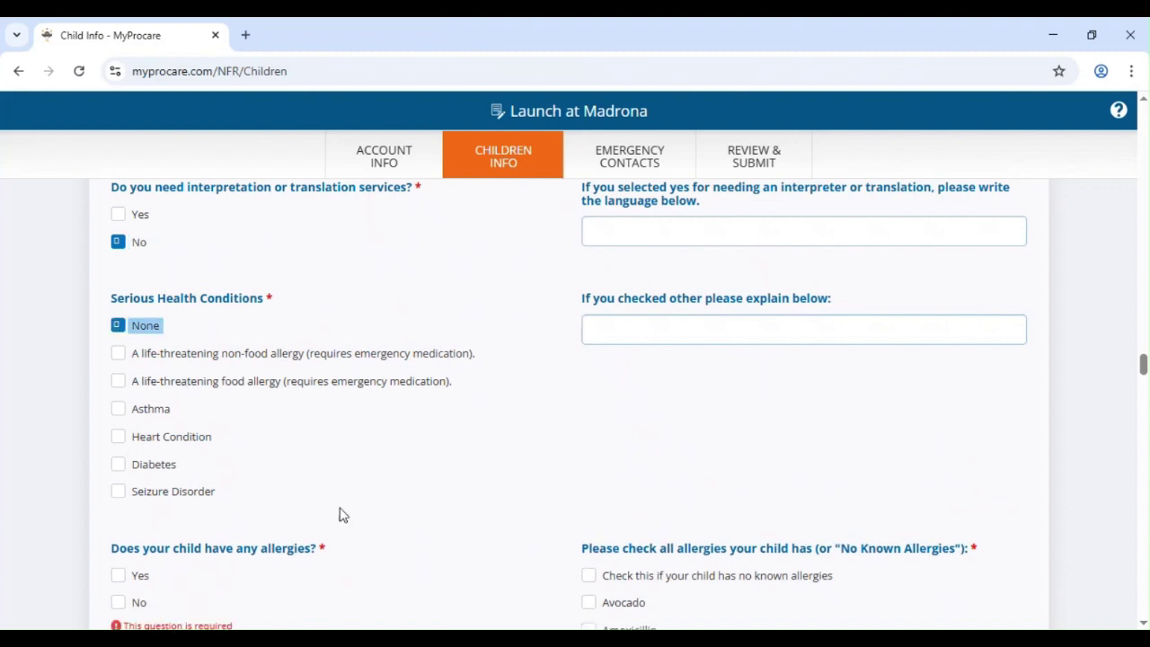
pyautogui.scroll(-2, 392, 480)
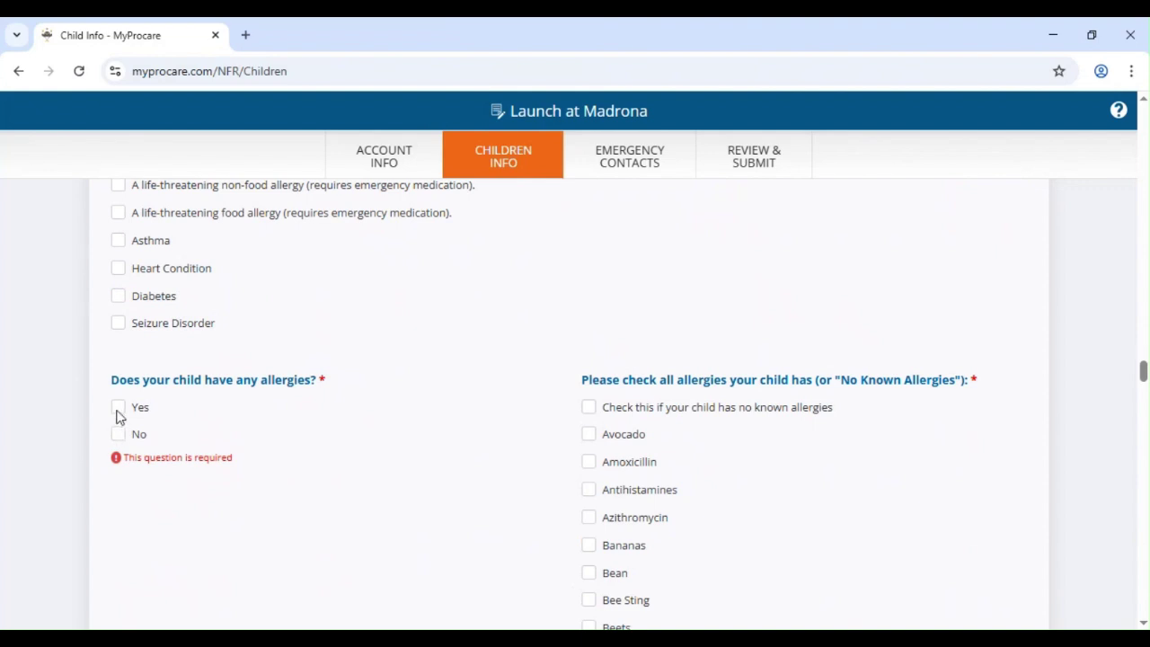
# - Answer Yes to the allergies question and tick 'no known allergies'
pyautogui.click(118, 411)
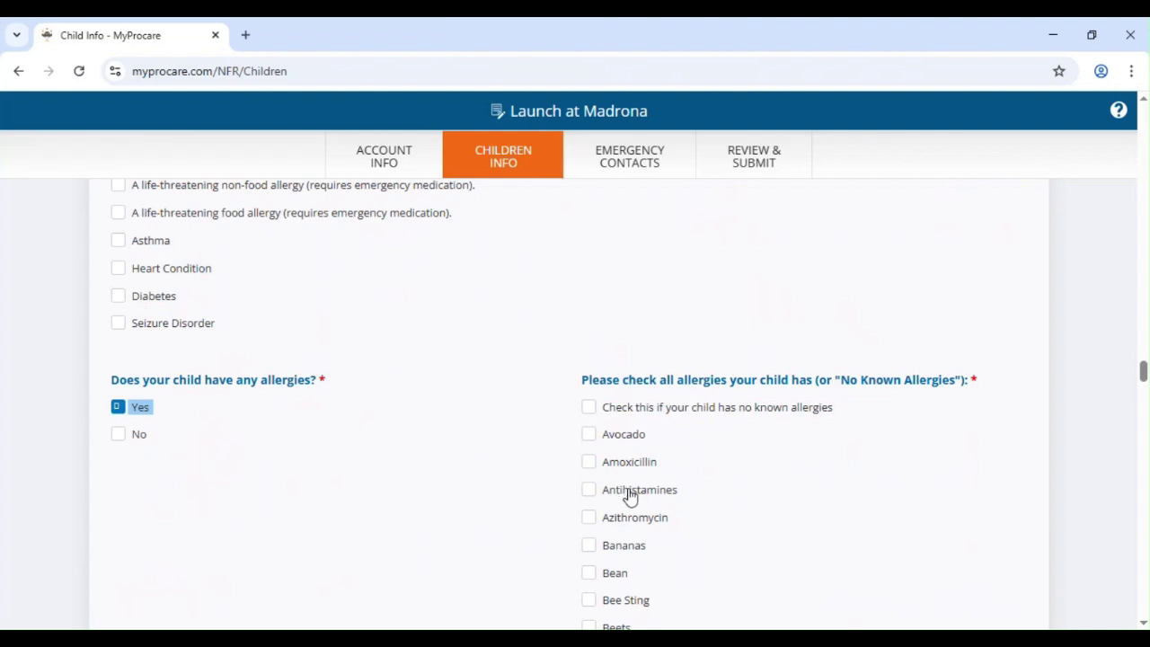
pyautogui.click(590, 409)
pyautogui.scroll(-2, 733, 461)
pyautogui.scroll(-5, 723, 476)
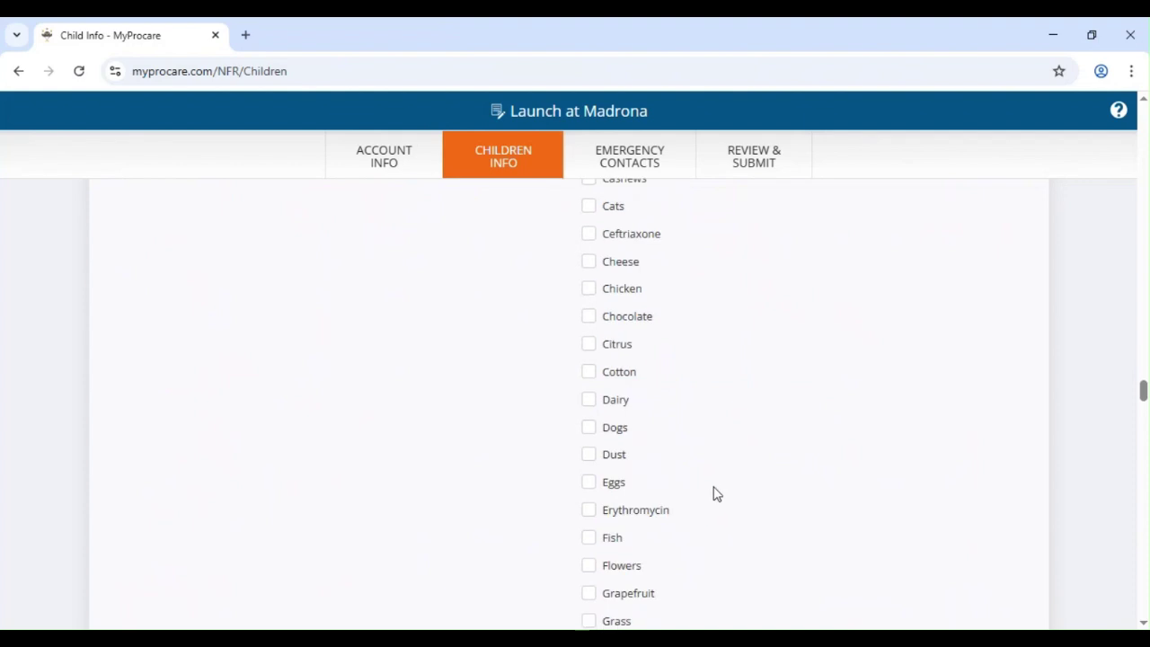
pyautogui.scroll(-10, 713, 477)
pyautogui.scroll(-10, 710, 440)
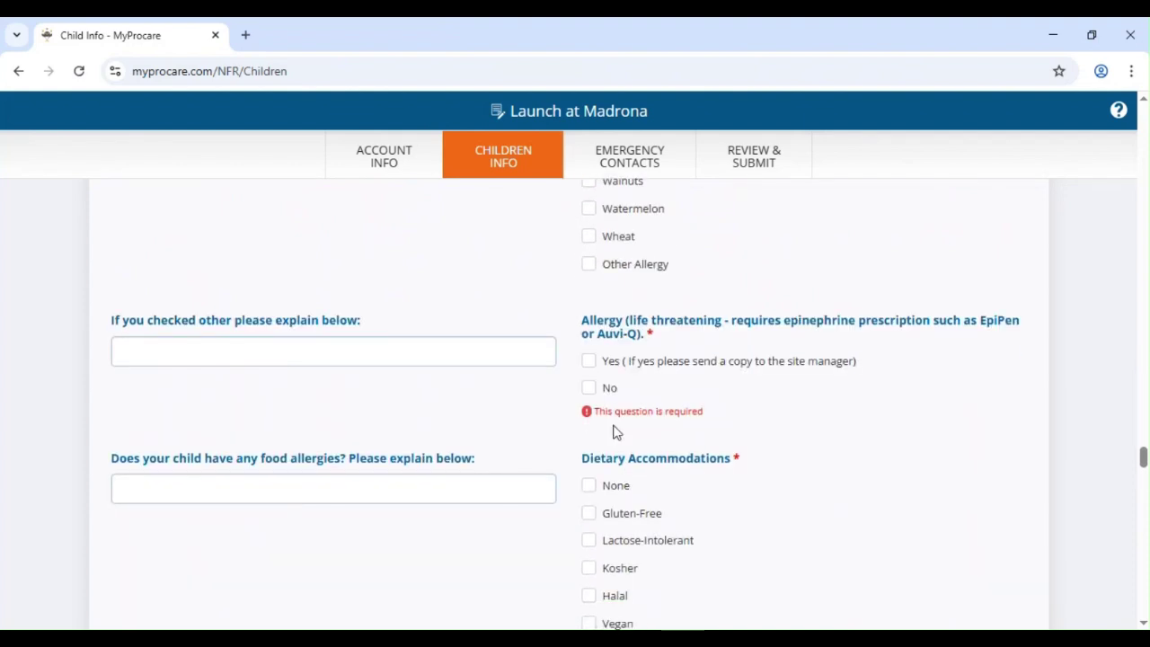
# - Answer No to life-threatening allergy and None for other health conditions and special services
pyautogui.click(589, 387)
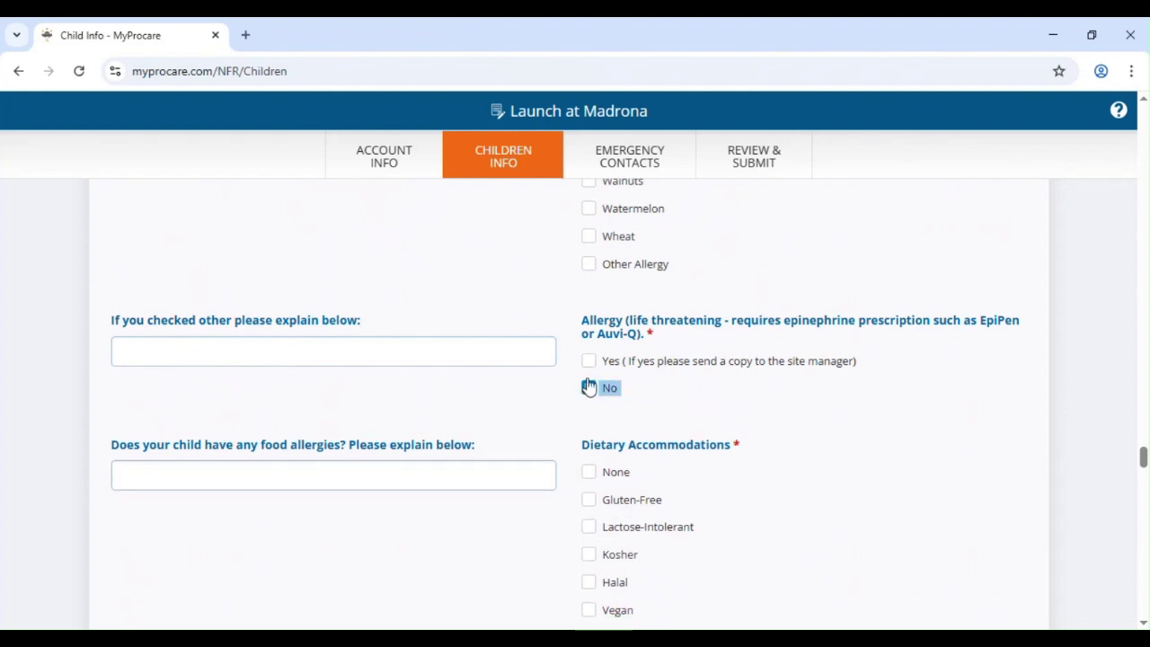
pyautogui.scroll(-2, 516, 365)
pyautogui.doubleClick(593, 308)
pyautogui.scroll(-5, 698, 362)
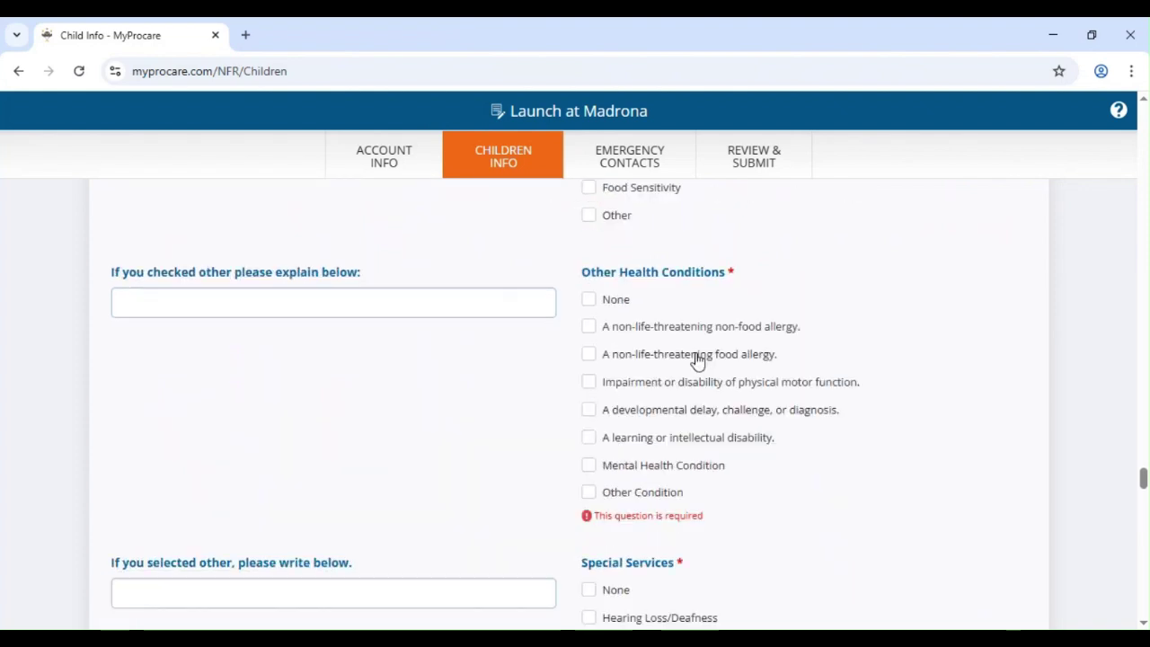
pyautogui.scroll(2, 593, 391)
pyautogui.click(589, 388)
pyautogui.scroll(-3, 757, 432)
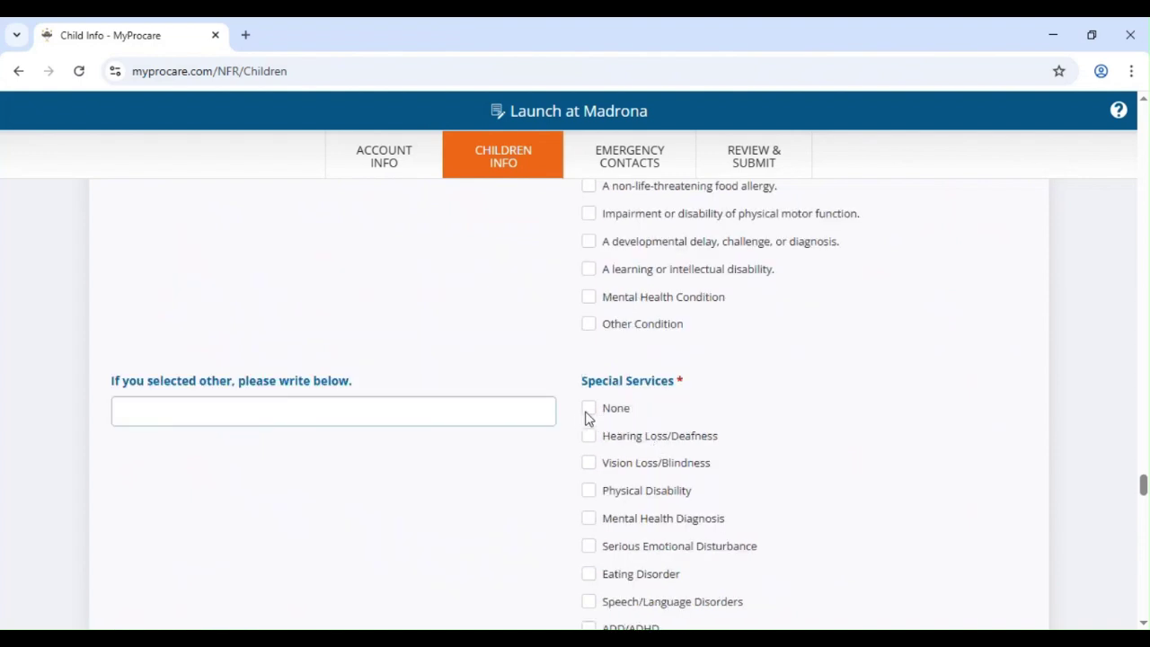
pyautogui.click(588, 410)
pyautogui.scroll(-5, 657, 450)
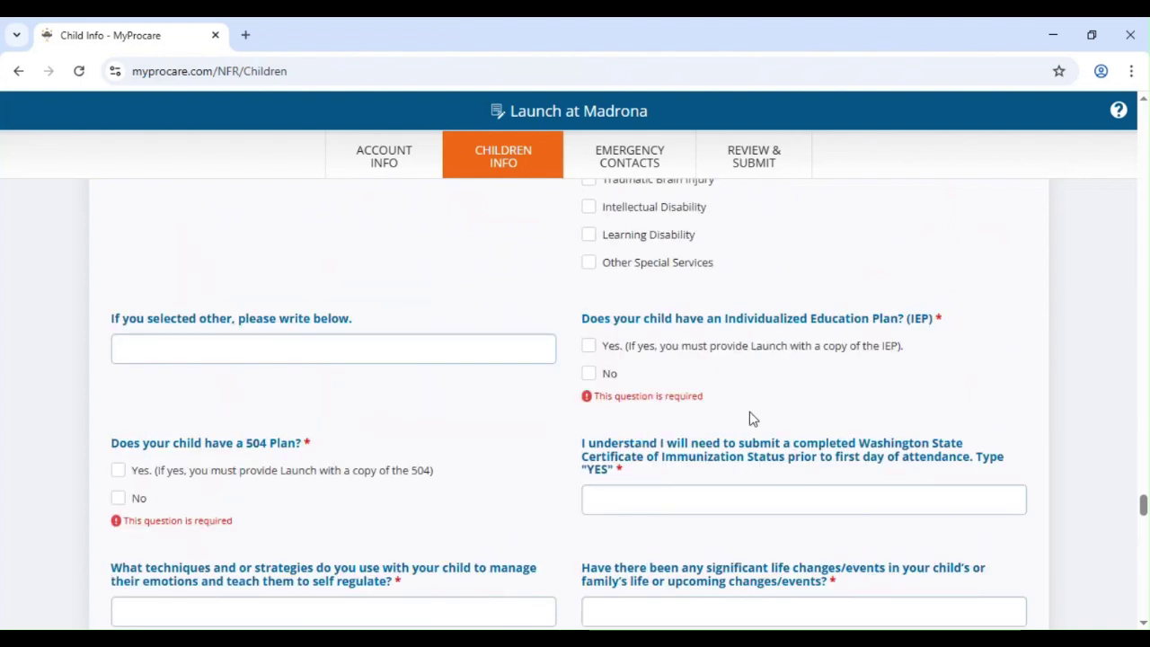
# - Answer Yes to the IEP and 504 Plan questions and type Yes for immunization
pyautogui.tripleClick(591, 351)
pyautogui.click(590, 349)
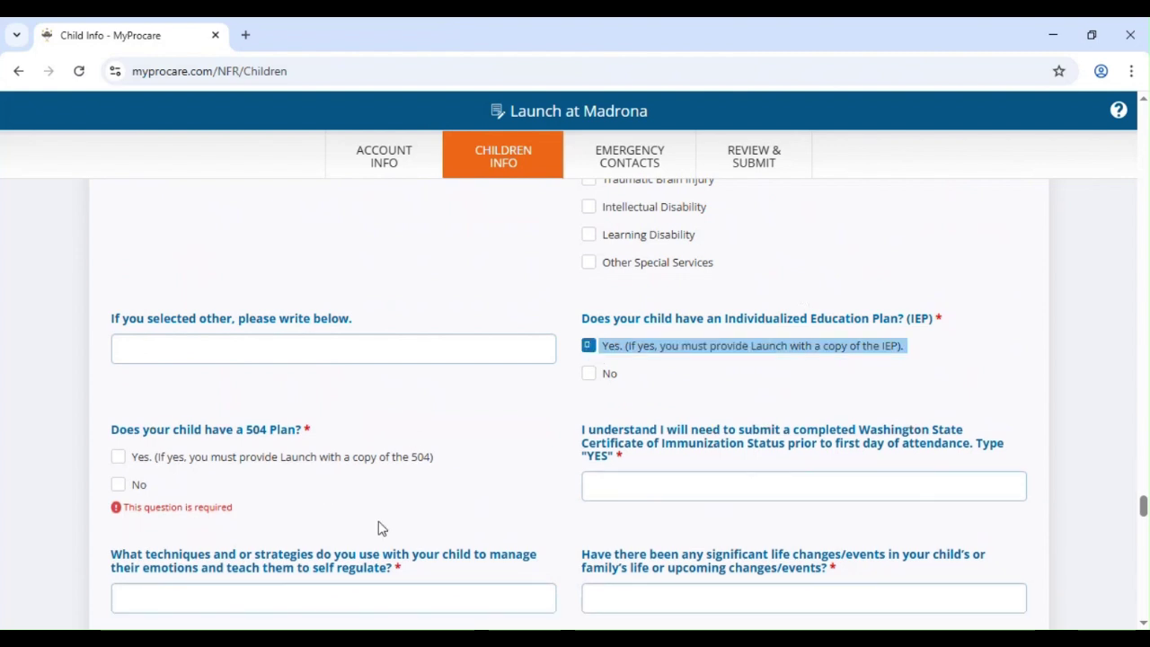
pyautogui.tripleClick(120, 458)
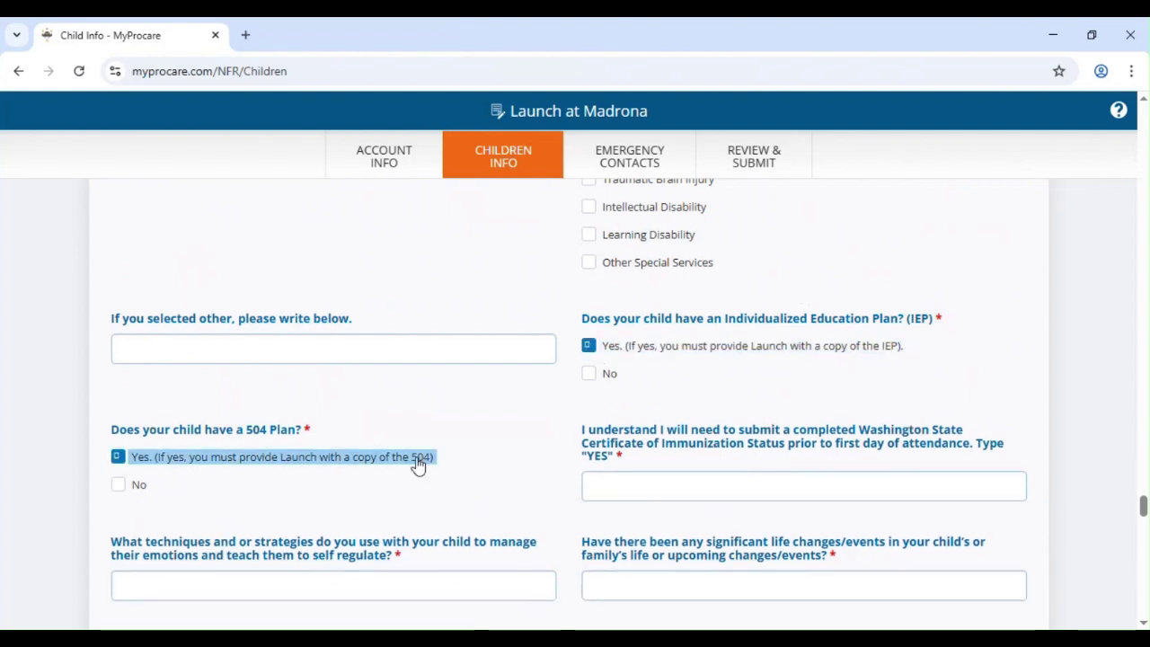
pyautogui.scroll(-2, 629, 404)
pyautogui.click(636, 329)
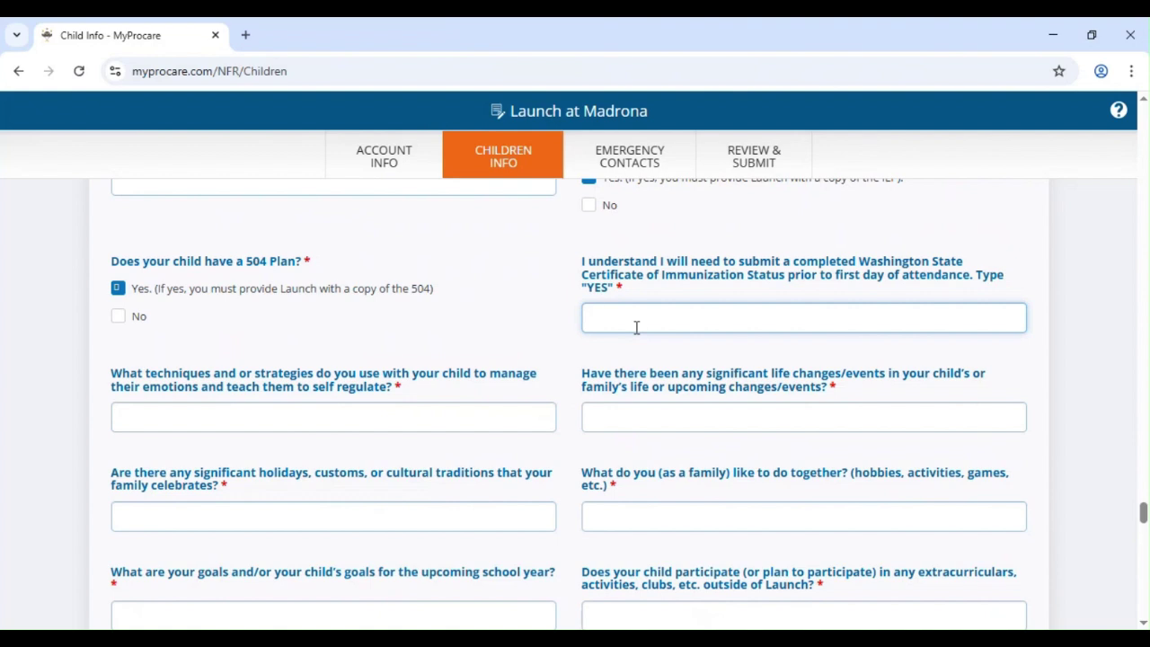
pyautogui.write('Yes')
# - Enter N/a for the self-regulation, life-changes, holidays and traditions, and family activities questions
pyautogui.click(482, 410)
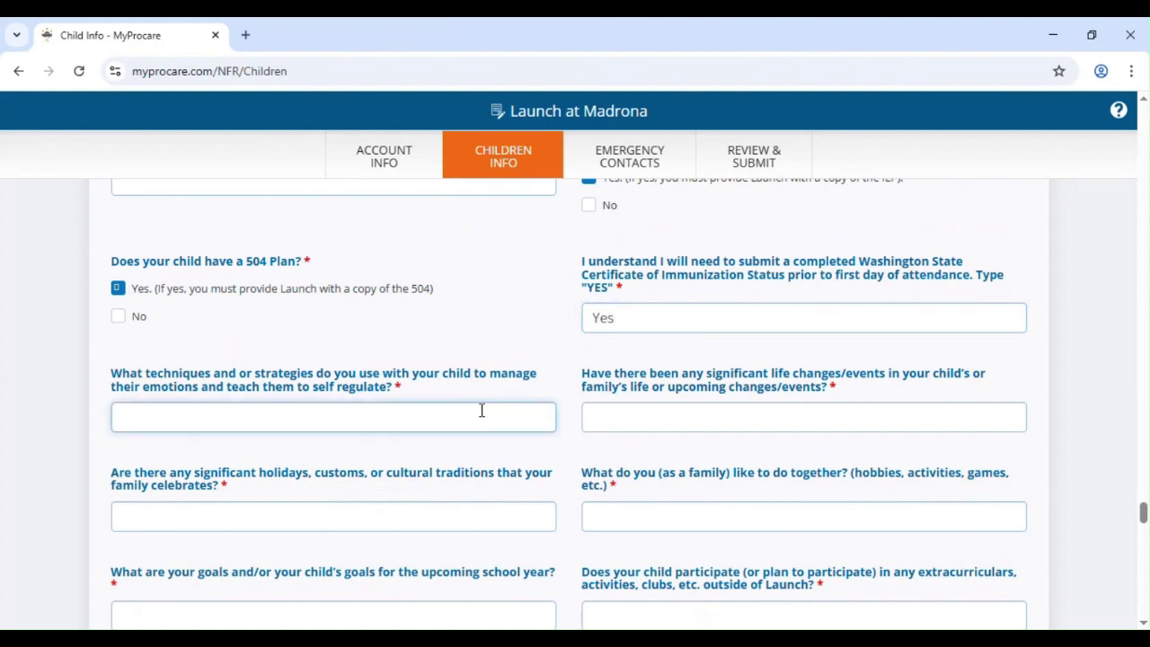
pyautogui.write('N/a')
pyautogui.click(658, 420)
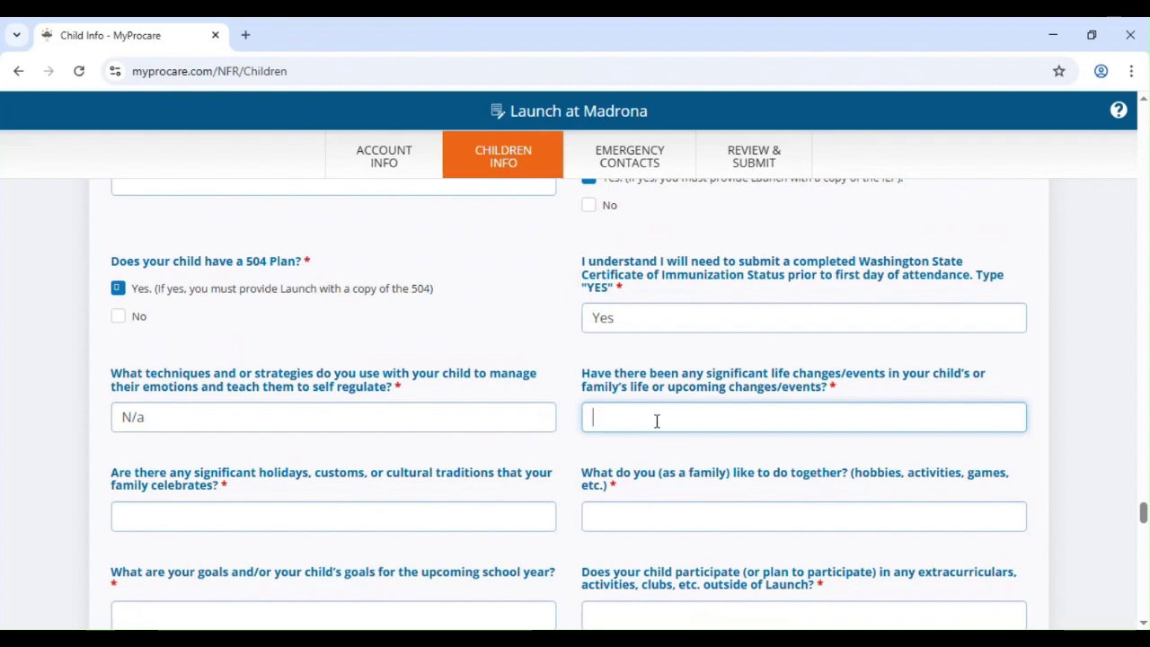
pyautogui.write('N/a')
pyautogui.scroll(-2, 411, 434)
pyautogui.click(411, 434)
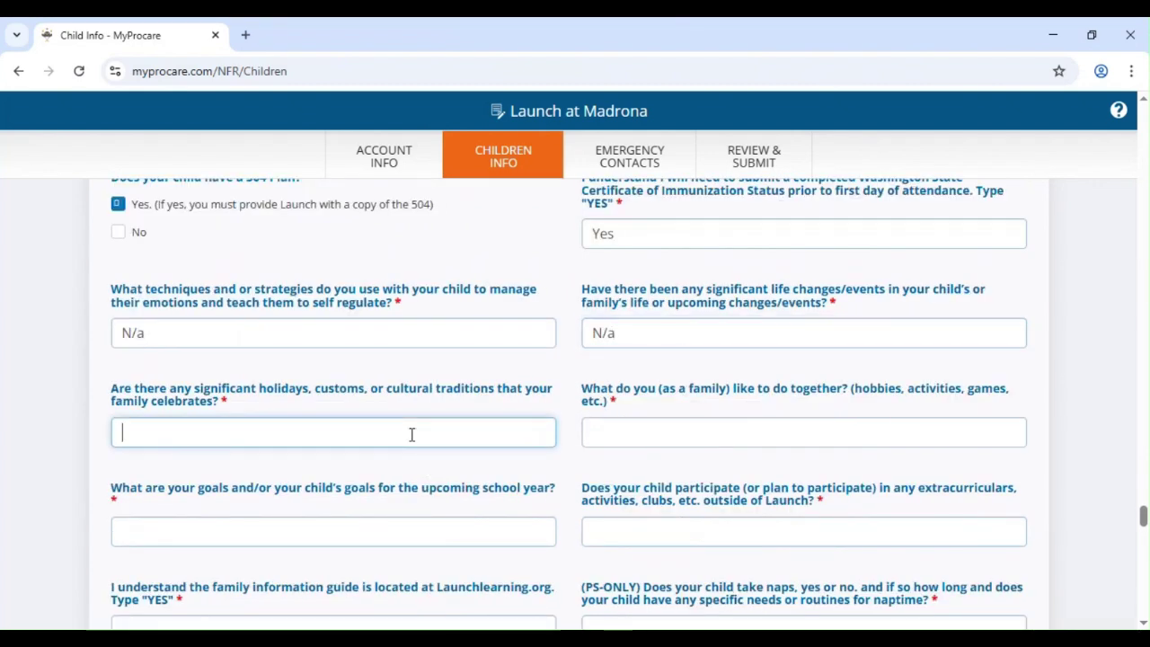
pyautogui.write('N/a')
pyautogui.click(763, 431)
pyautogui.write('N/a')
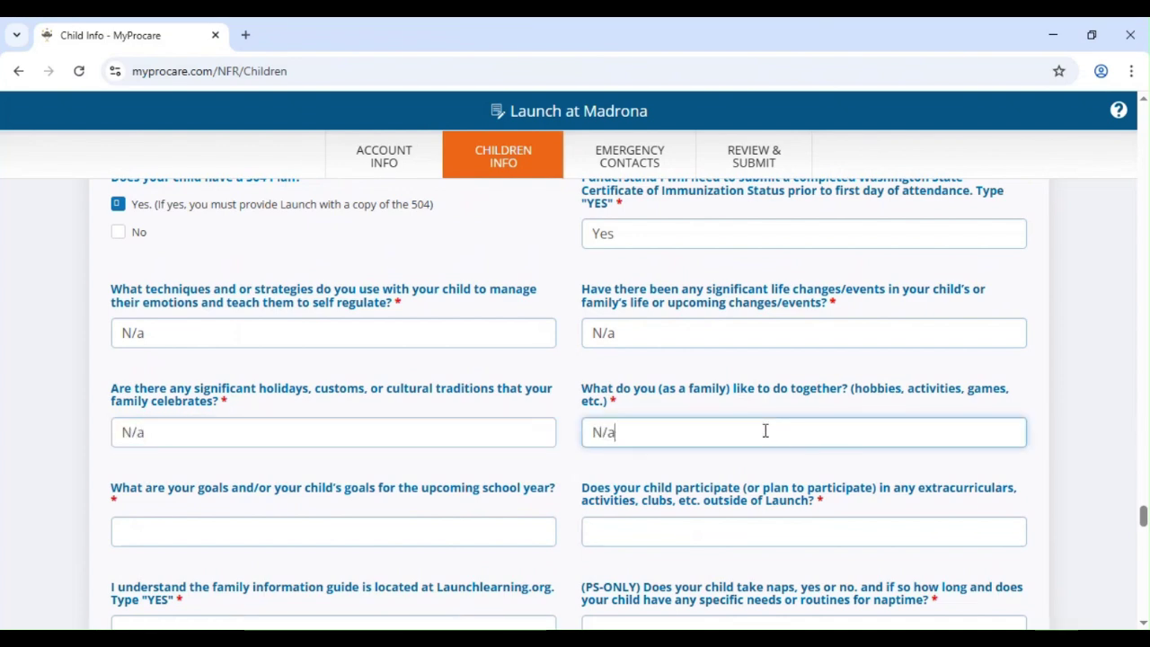
# - Enter N/a for the school-year goals, extracurriculars, family guide, naptime and toilet-use questions
pyautogui.scroll(-2, 596, 485)
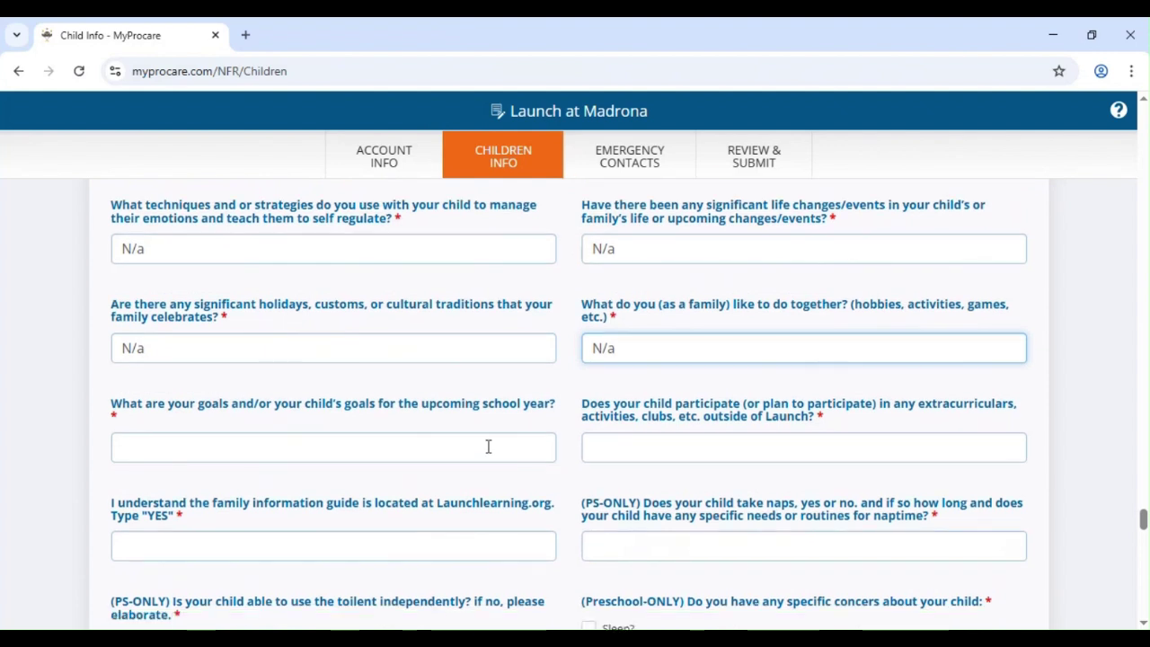
pyautogui.click(488, 447)
pyautogui.write('N/a')
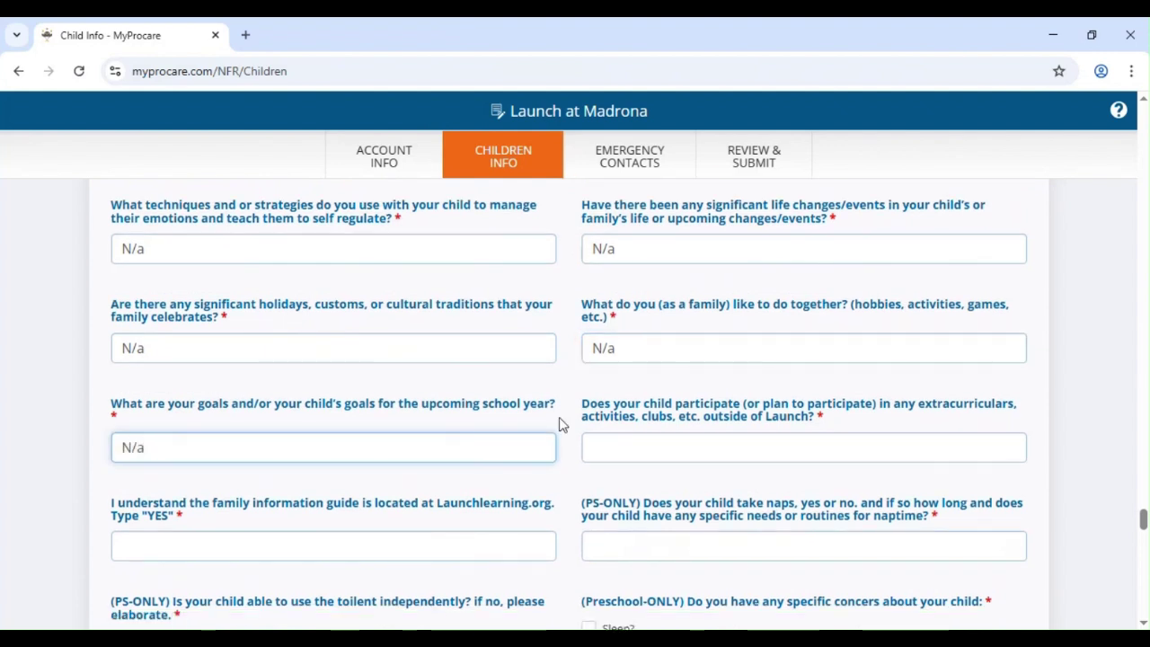
pyautogui.click(697, 441)
pyautogui.write('N/a')
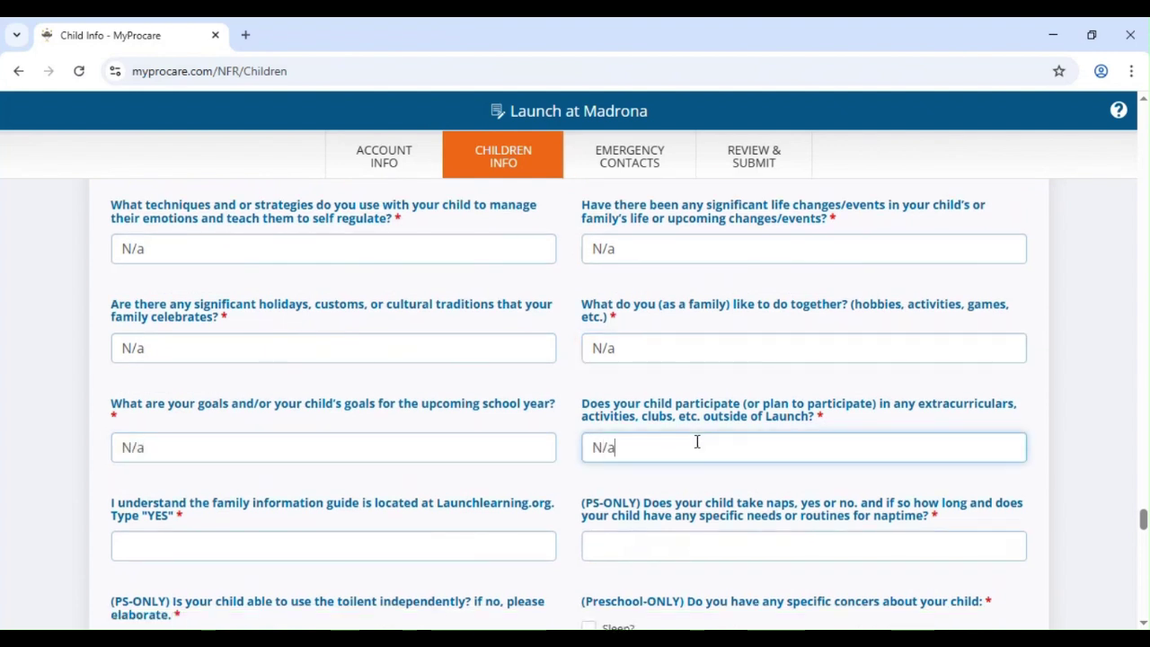
pyautogui.scroll(-3, 697, 441)
pyautogui.click(367, 378)
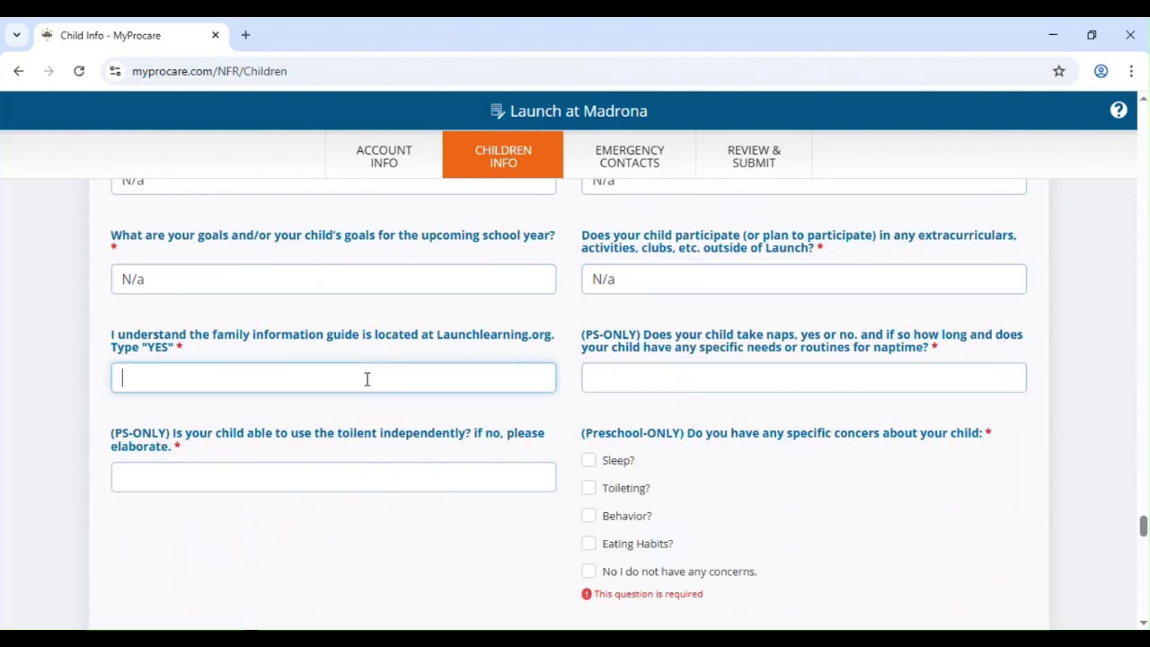
pyautogui.write('N./a')
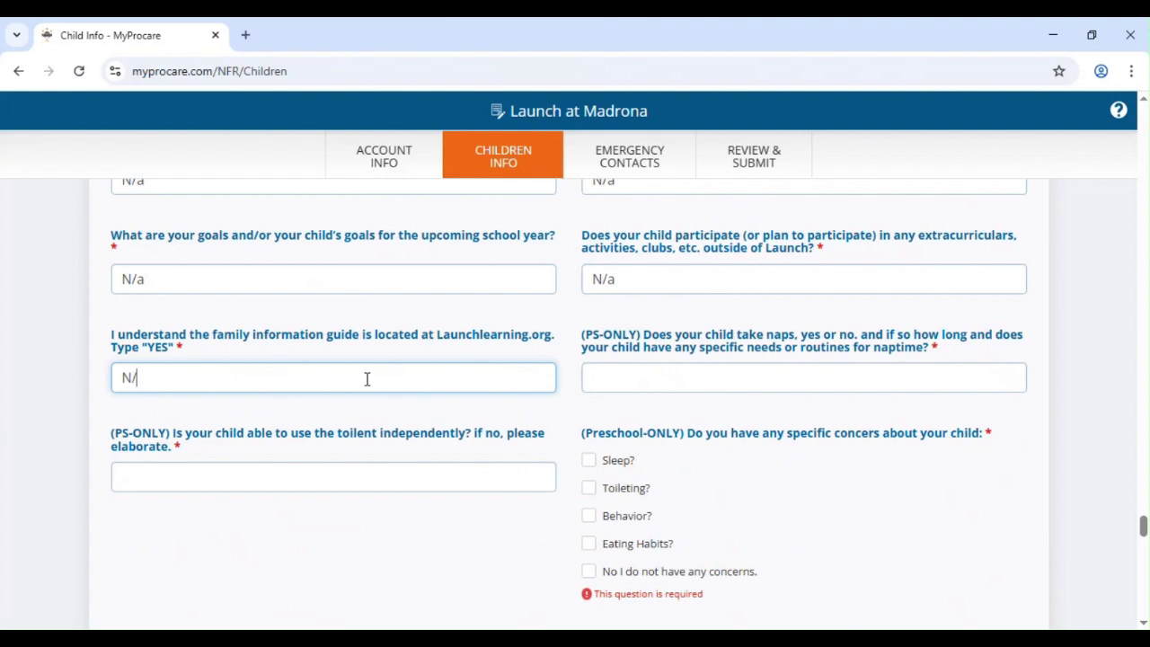
pyautogui.write('a')
pyautogui.click(616, 378)
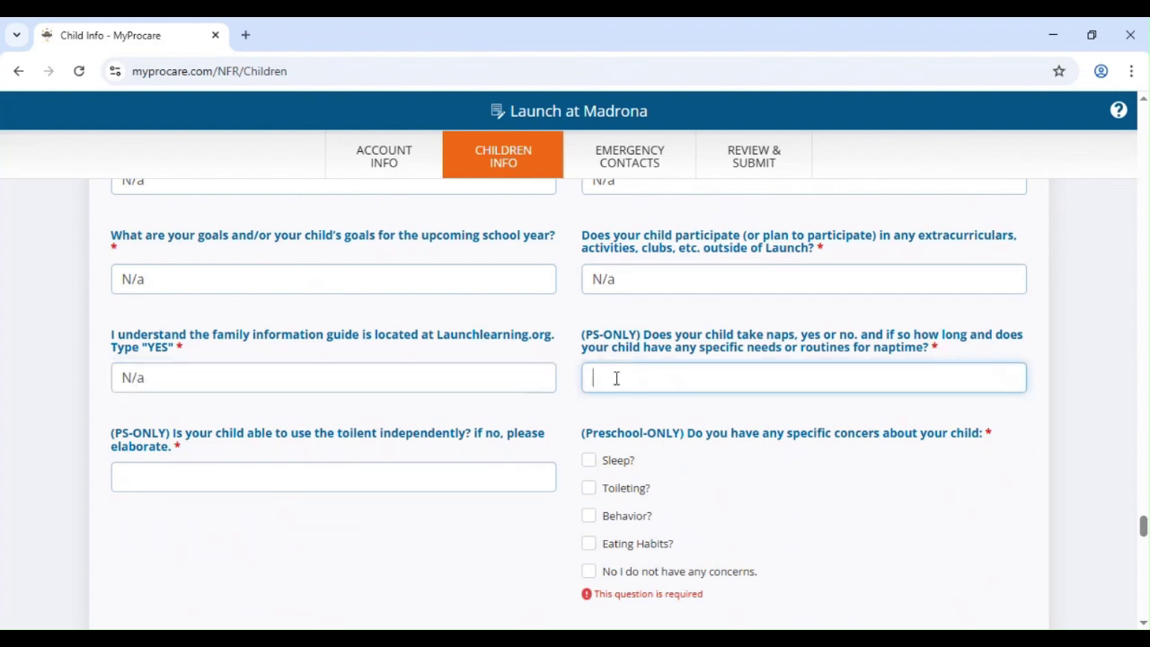
pyautogui.write('N.a')
pyautogui.write('a')
pyautogui.write('/a')
pyautogui.click(467, 472)
pyautogui.write('N/')
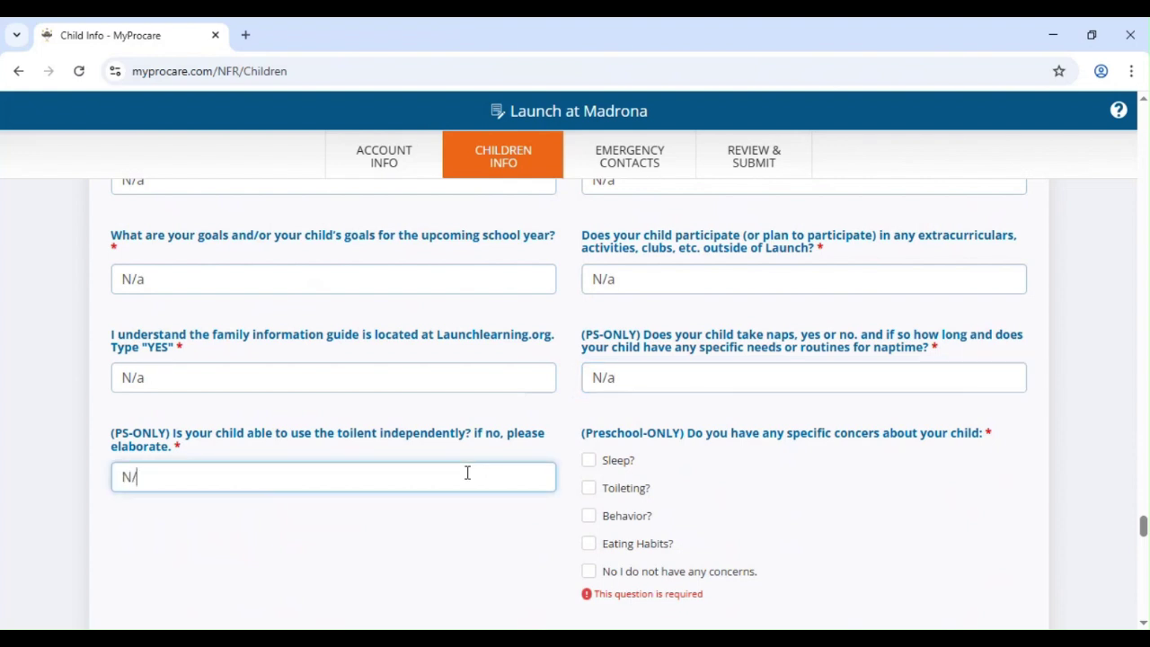
pyautogui.write('a')
pyautogui.scroll(-2, 620, 503)
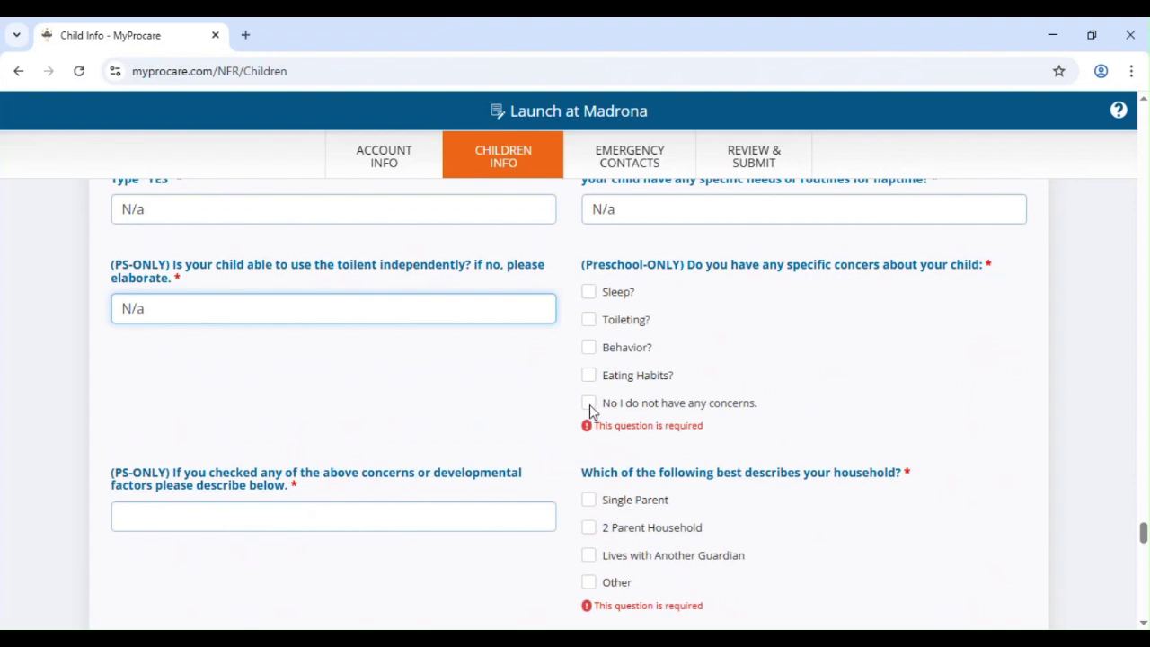
# - State there are no specific concerns about the child, entering N/a as the description
pyautogui.click(589, 407)
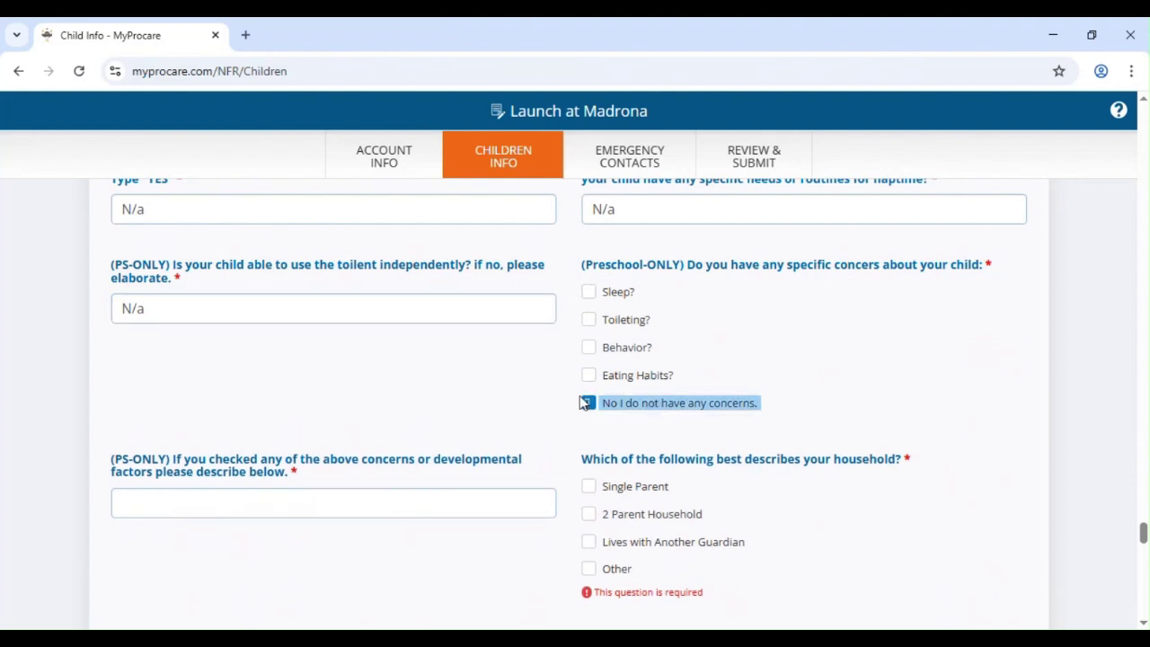
pyautogui.scroll(-1, 576, 439)
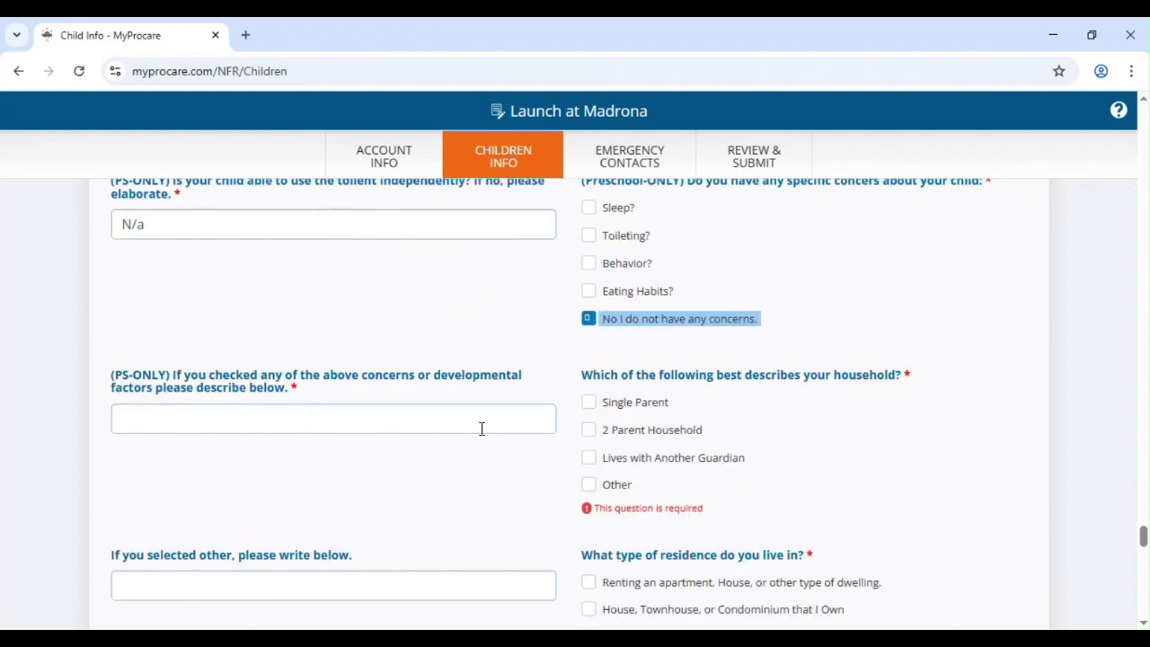
pyautogui.click(314, 419)
pyautogui.write('N/a')
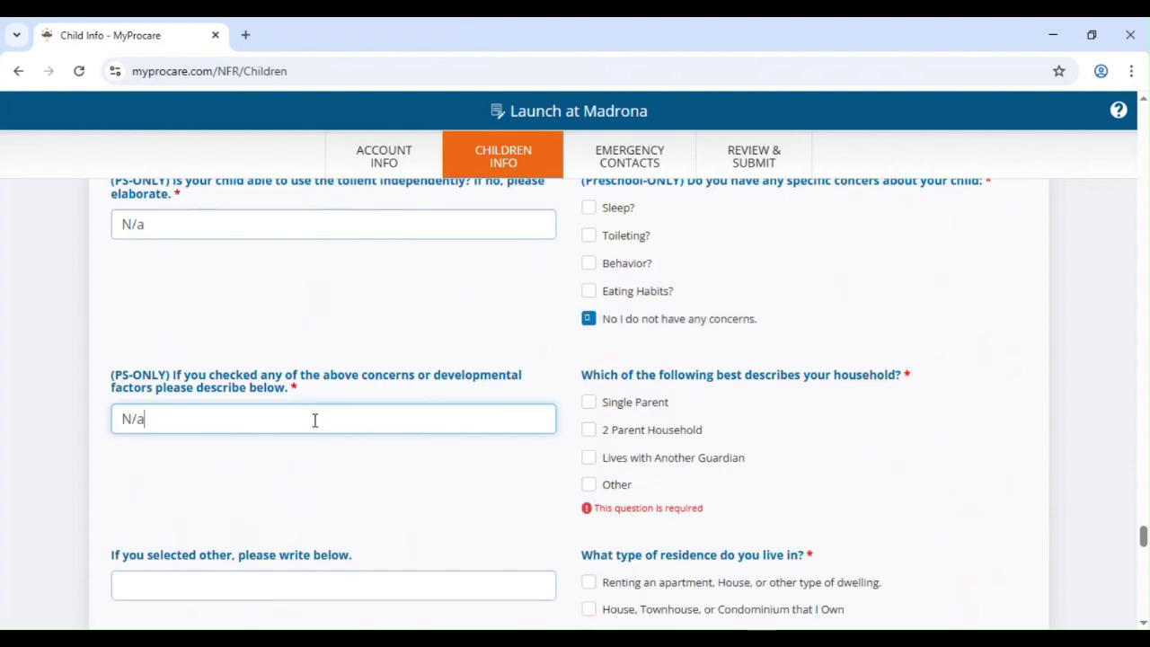
# - Mark the household as Single Parent, renting, in the $40,701-$67,800 3-person income bracket
pyautogui.scroll(-2, 315, 420)
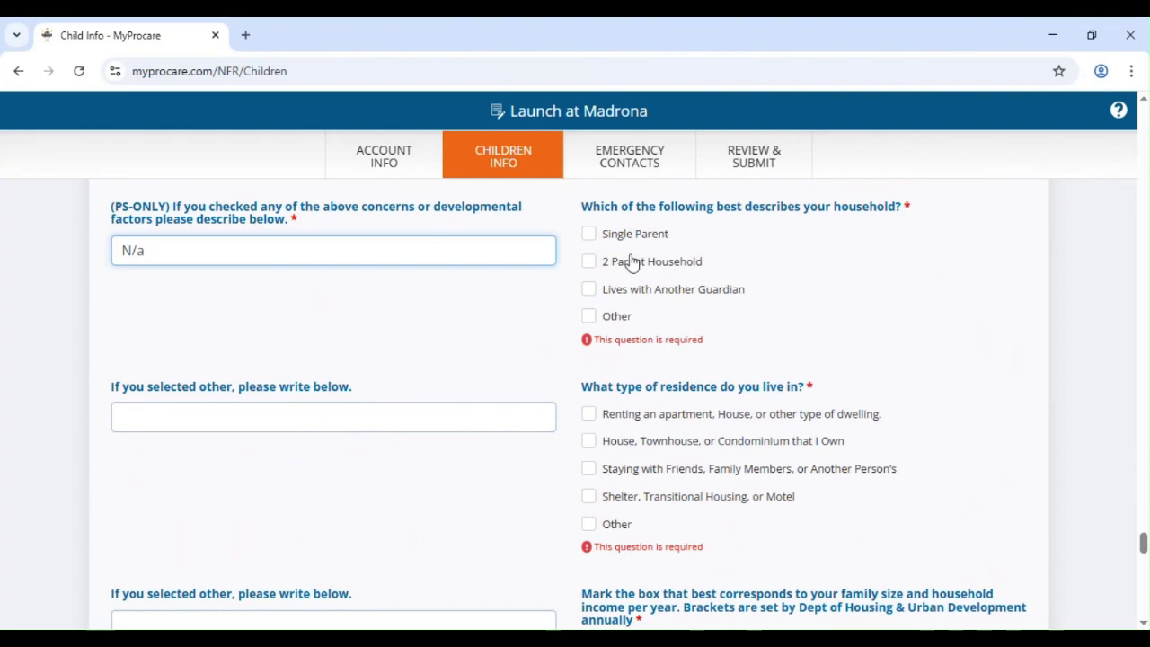
pyautogui.click(592, 236)
pyautogui.scroll(-2, 600, 269)
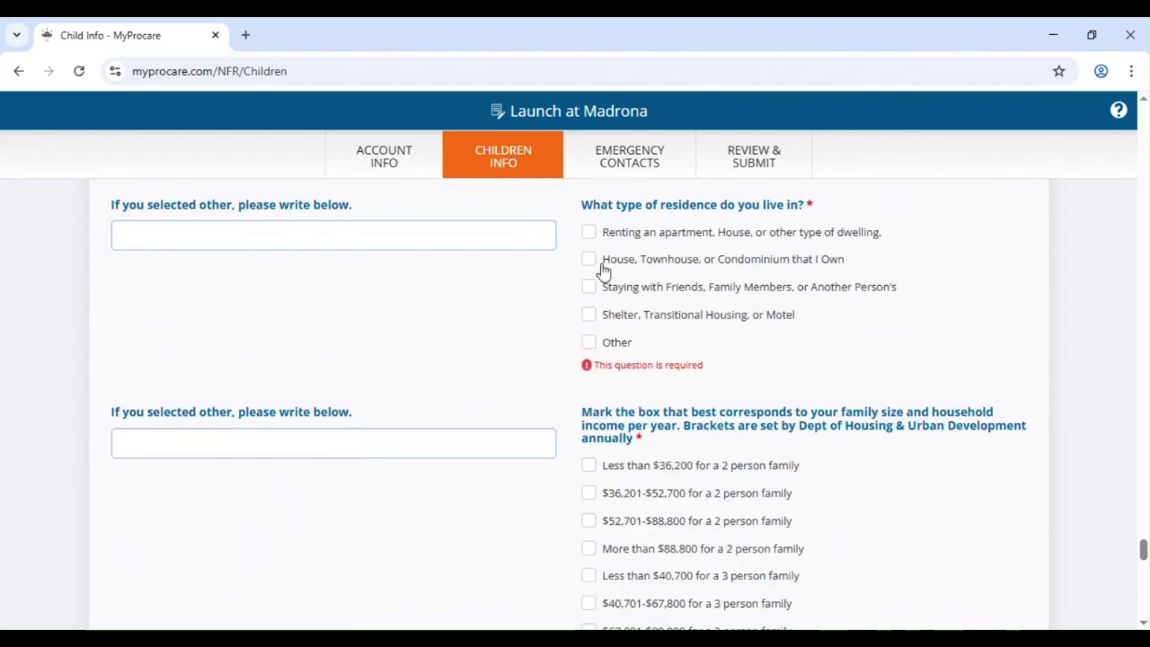
pyautogui.click(589, 234)
pyautogui.scroll(-4, 683, 508)
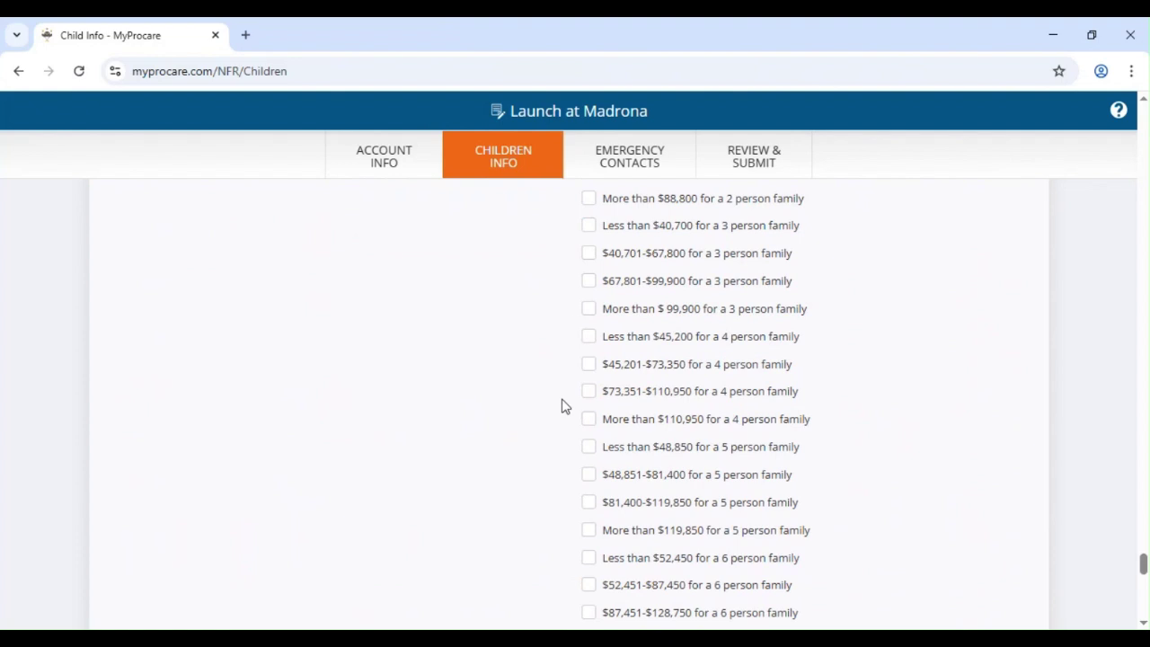
pyautogui.click(589, 254)
pyautogui.scroll(-5, 516, 402)
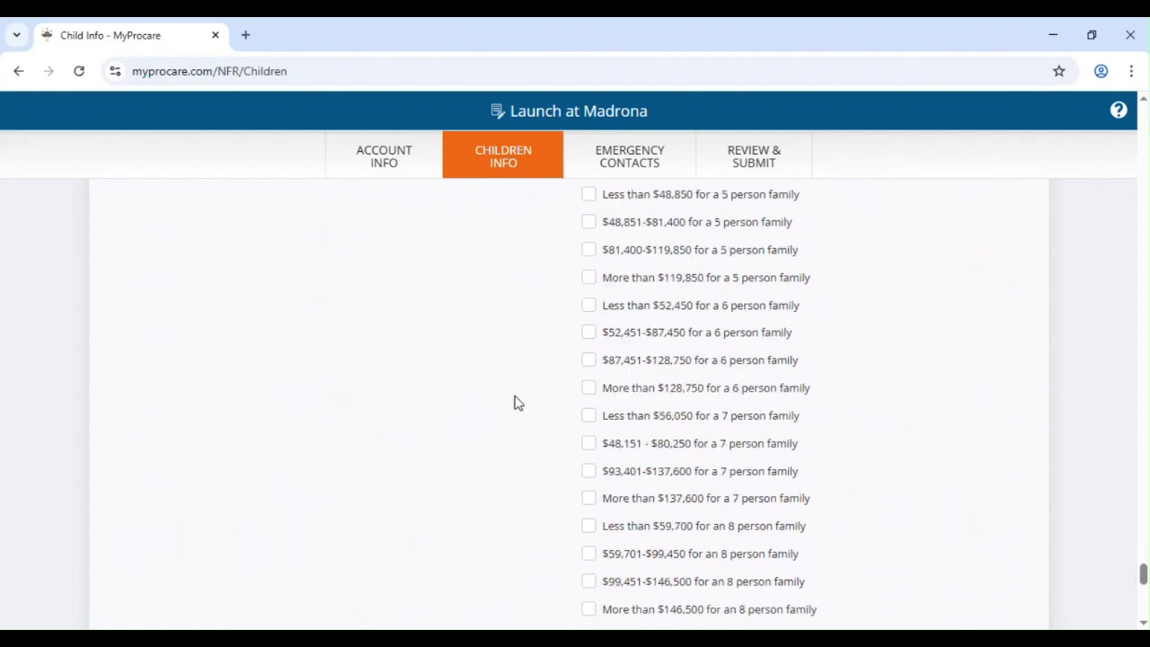
pyautogui.scroll(-1, 390, 390)
pyautogui.scroll(1, 390, 390)
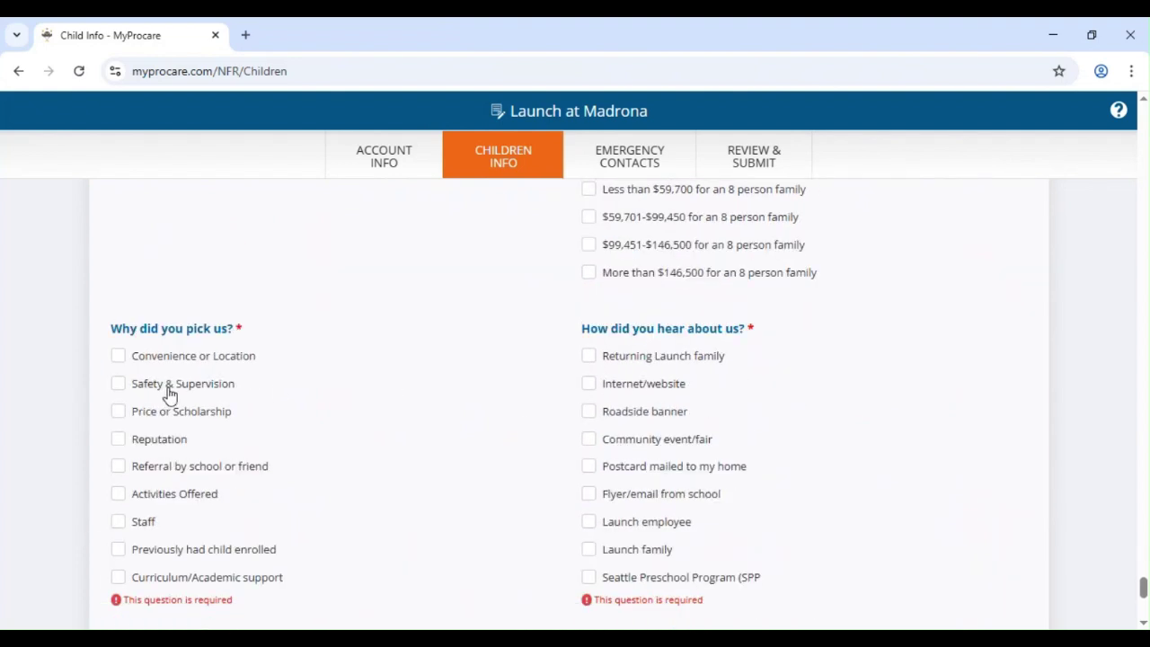
# - Give Price or Scholarship and Reputation as reasons, with Internet/website as the referral source
pyautogui.click(140, 412)
pyautogui.click(135, 440)
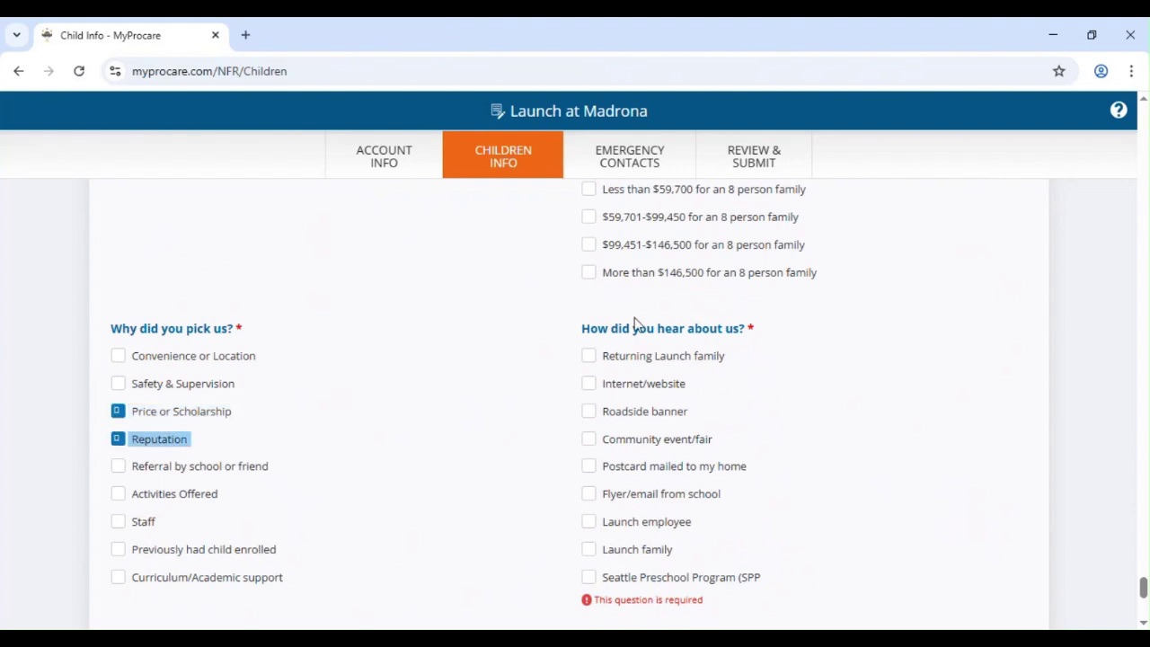
pyautogui.click(640, 386)
pyautogui.scroll(-4, 593, 413)
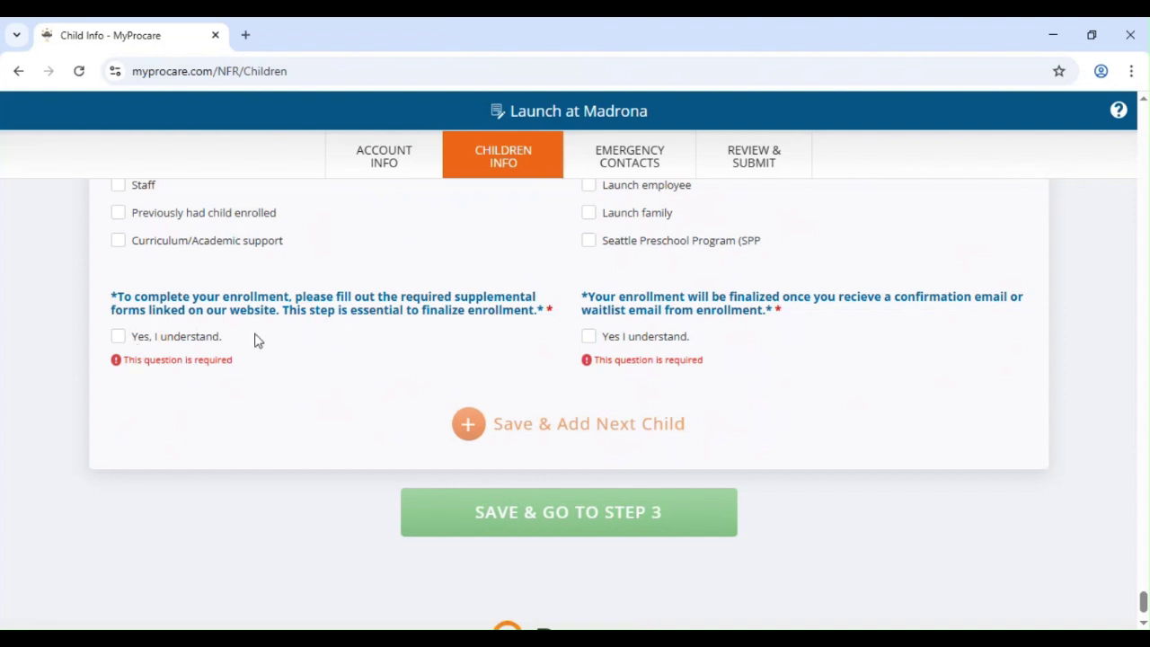
# - Check the supplemental-forms and final-enrollment 'Yes, I understand' boxes and save to Step 3
pyautogui.tripleClick(140, 345)
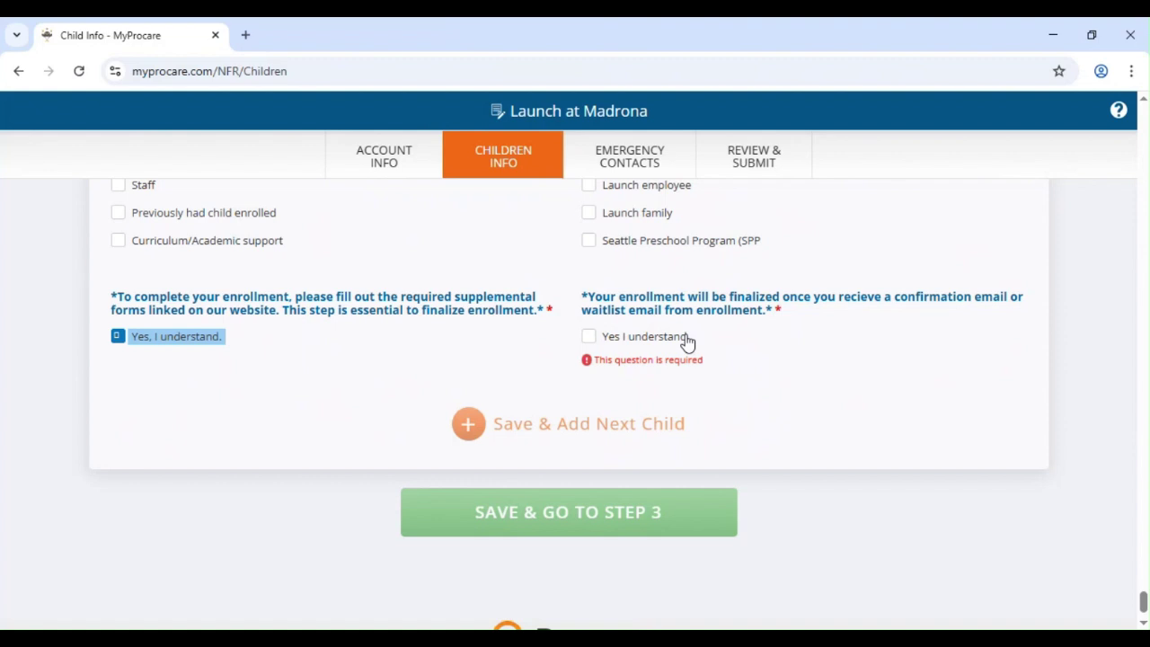
pyautogui.click(687, 341)
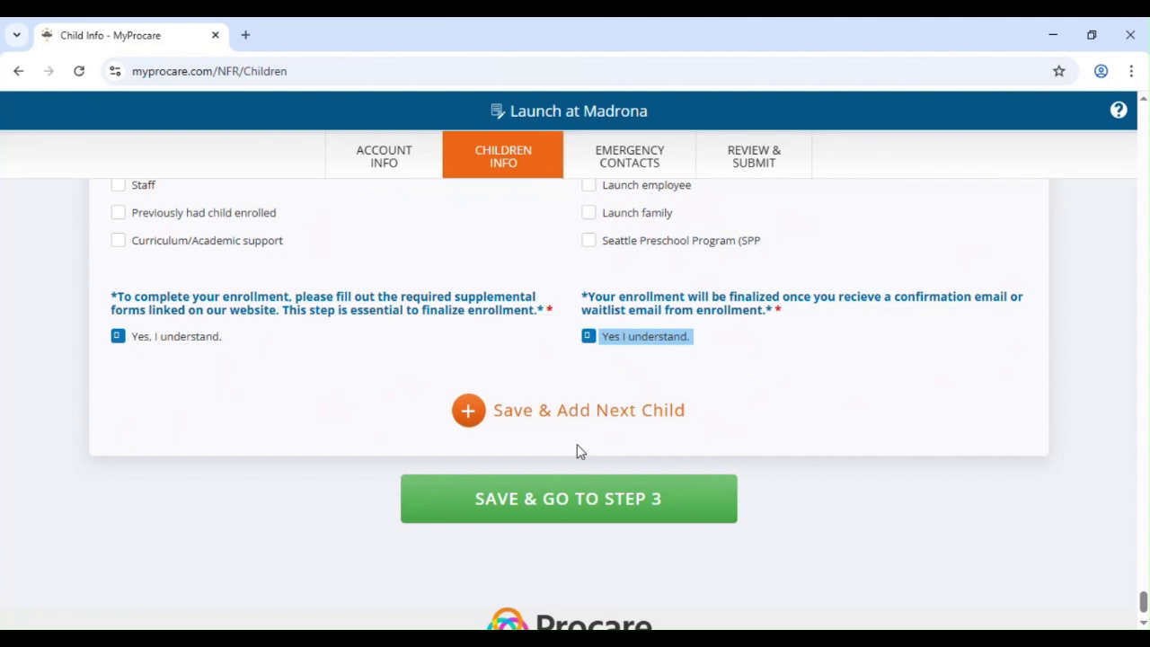
pyautogui.click(582, 499)
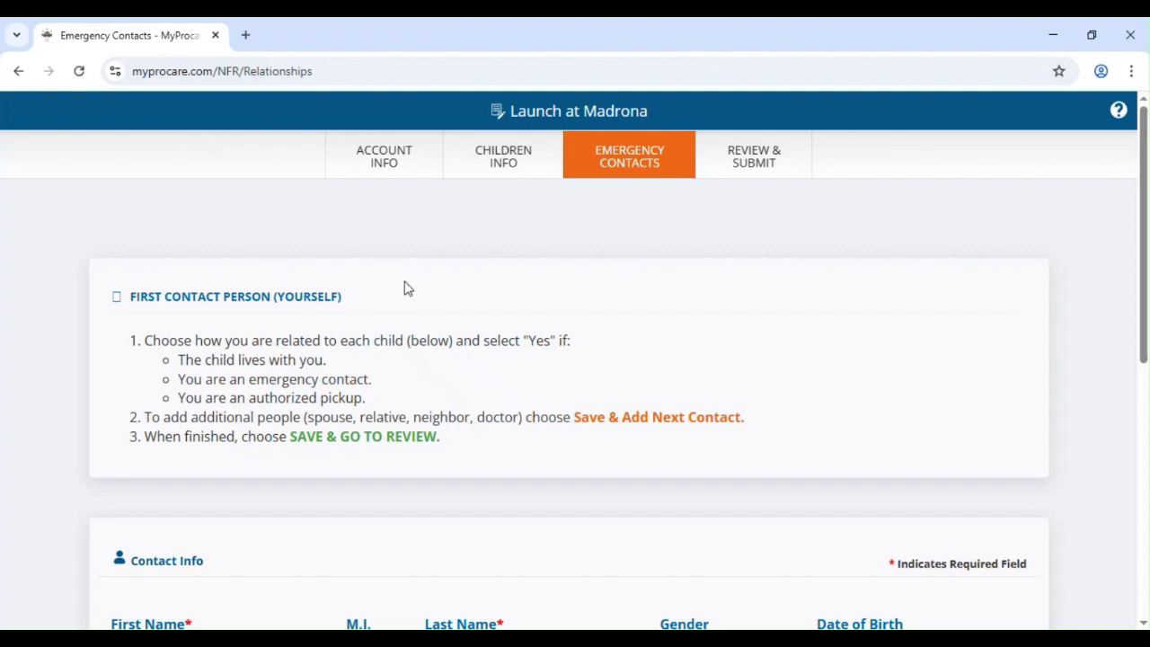
# - Set the contact's relationship to Mom with Lives With, Emergency and Pickup all YES, then save to review
pyautogui.scroll(-2, 311, 318)
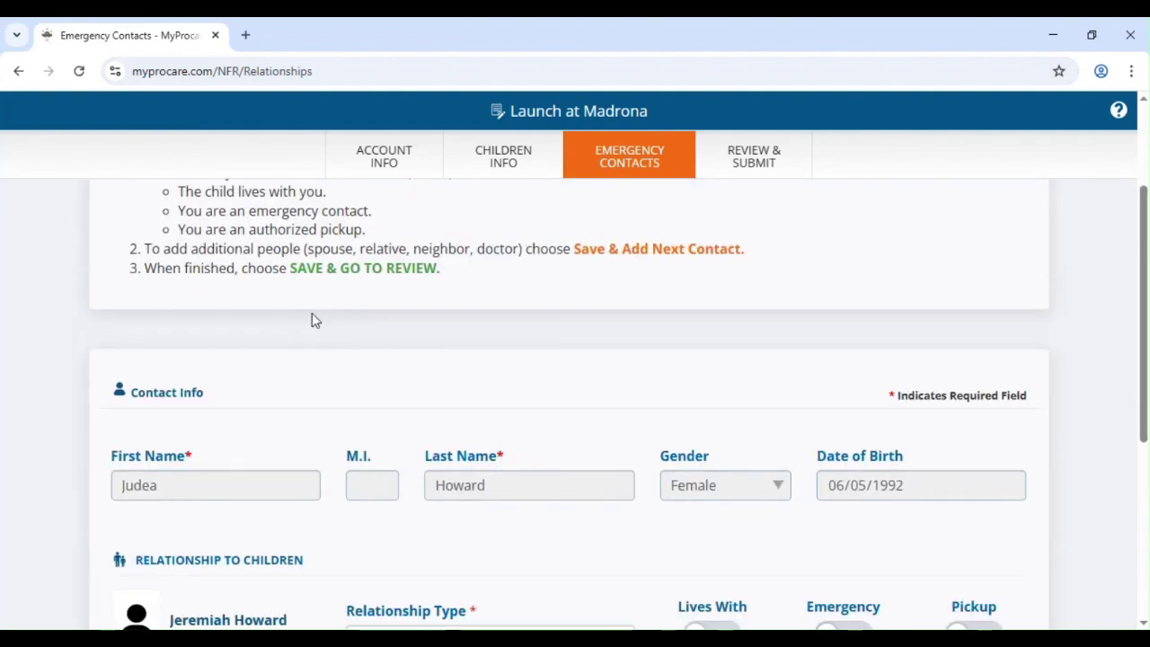
pyautogui.scroll(1, 565, 327)
pyautogui.scroll(-3, 508, 324)
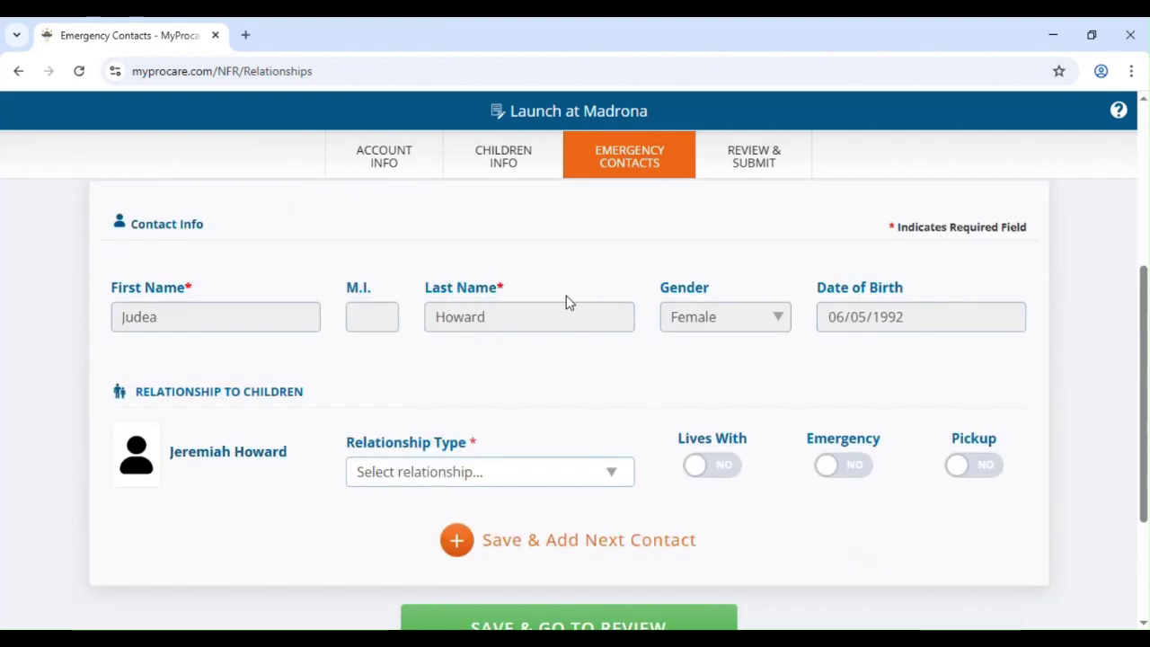
pyautogui.scroll(-1, 485, 337)
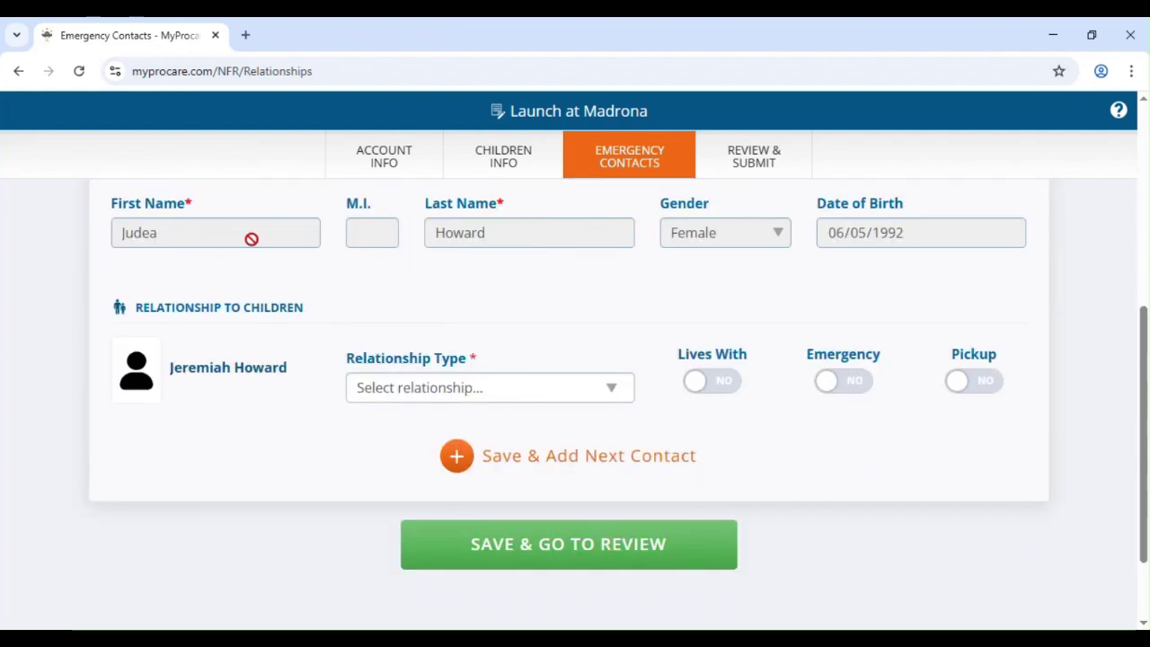
pyautogui.scroll(1, 270, 252)
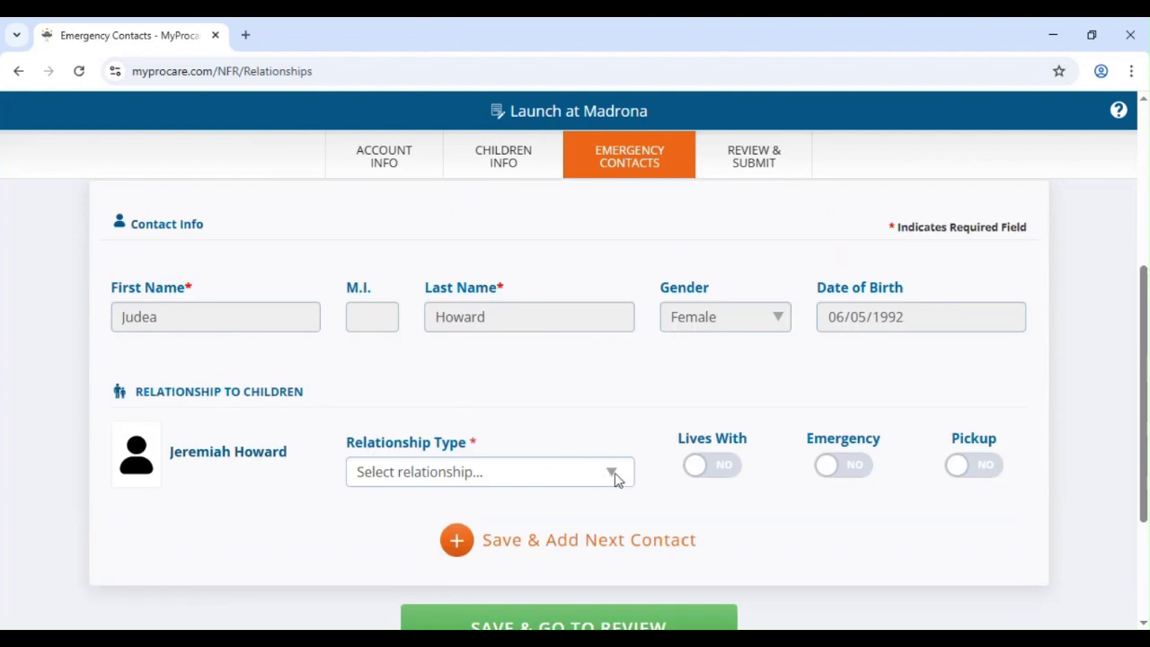
pyautogui.click(613, 474)
pyautogui.click(402, 63)
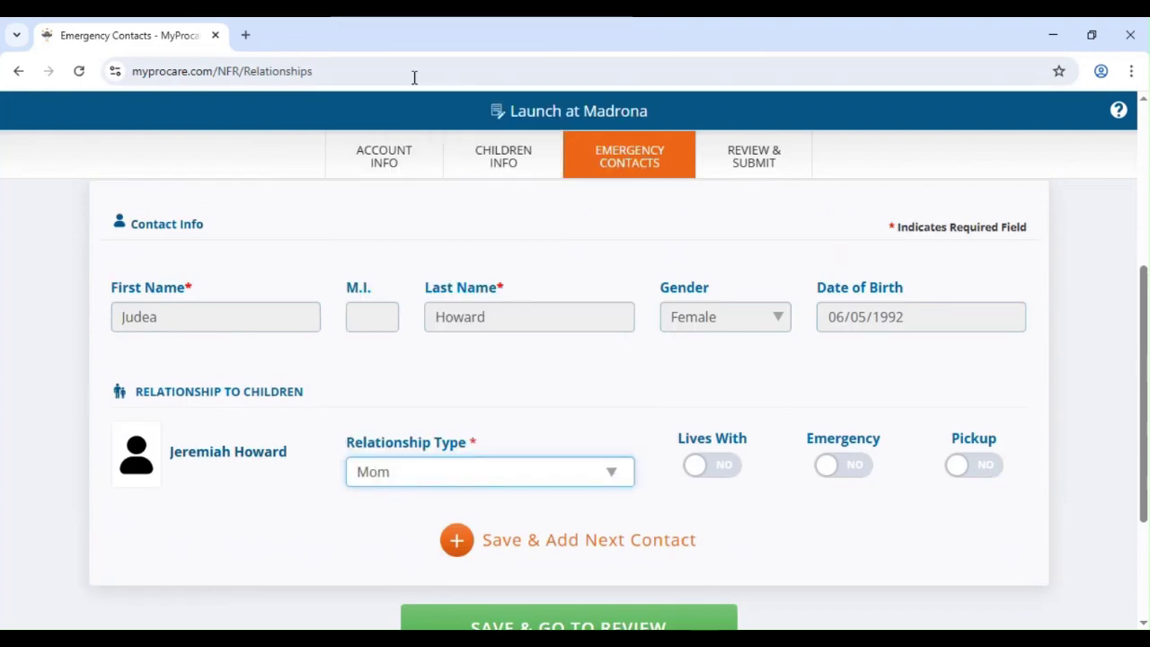
pyautogui.click(706, 465)
pyautogui.click(860, 464)
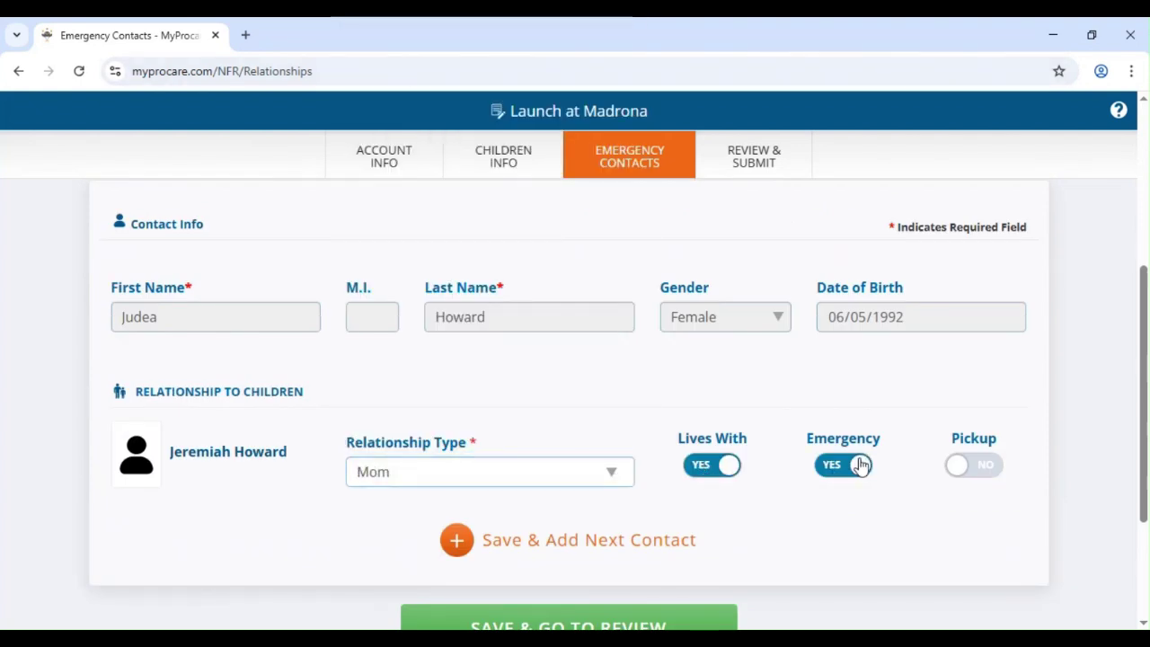
pyautogui.click(958, 468)
pyautogui.scroll(-2, 668, 465)
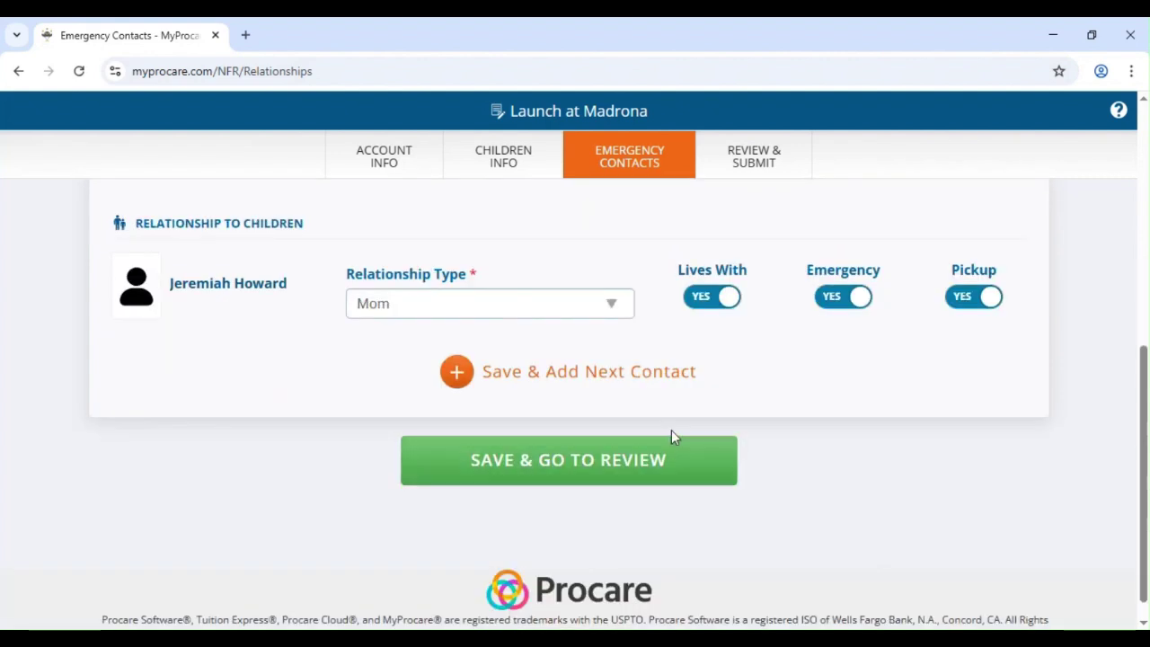
pyautogui.scroll(-1, 669, 427)
pyautogui.scroll(1, 665, 458)
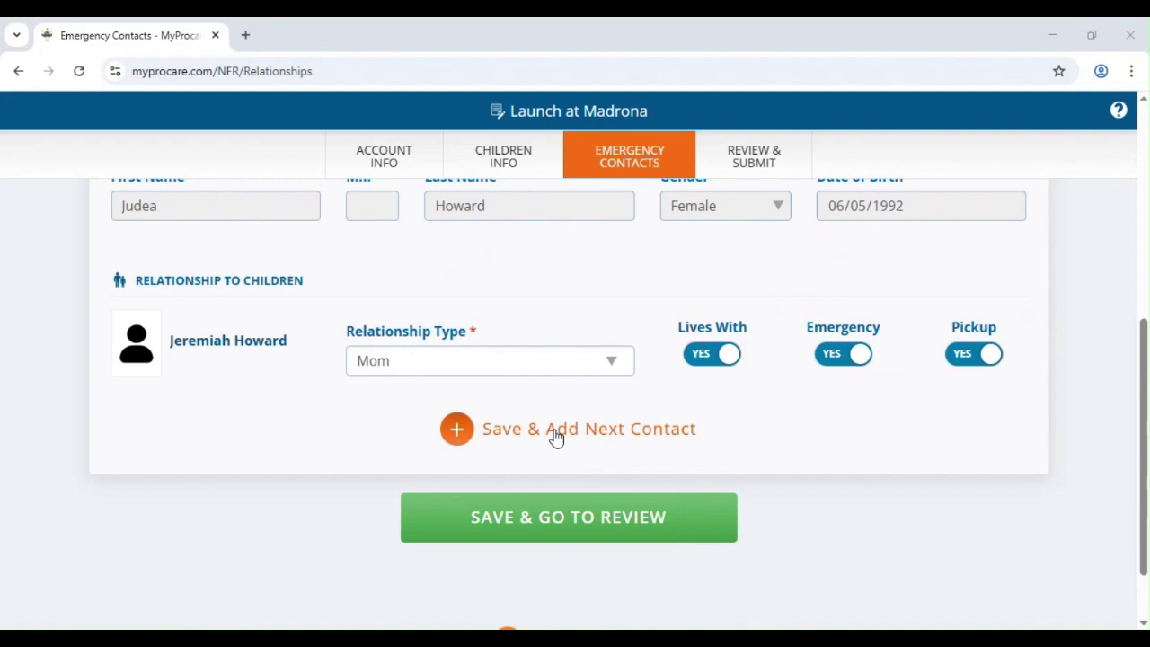
pyautogui.click(596, 514)
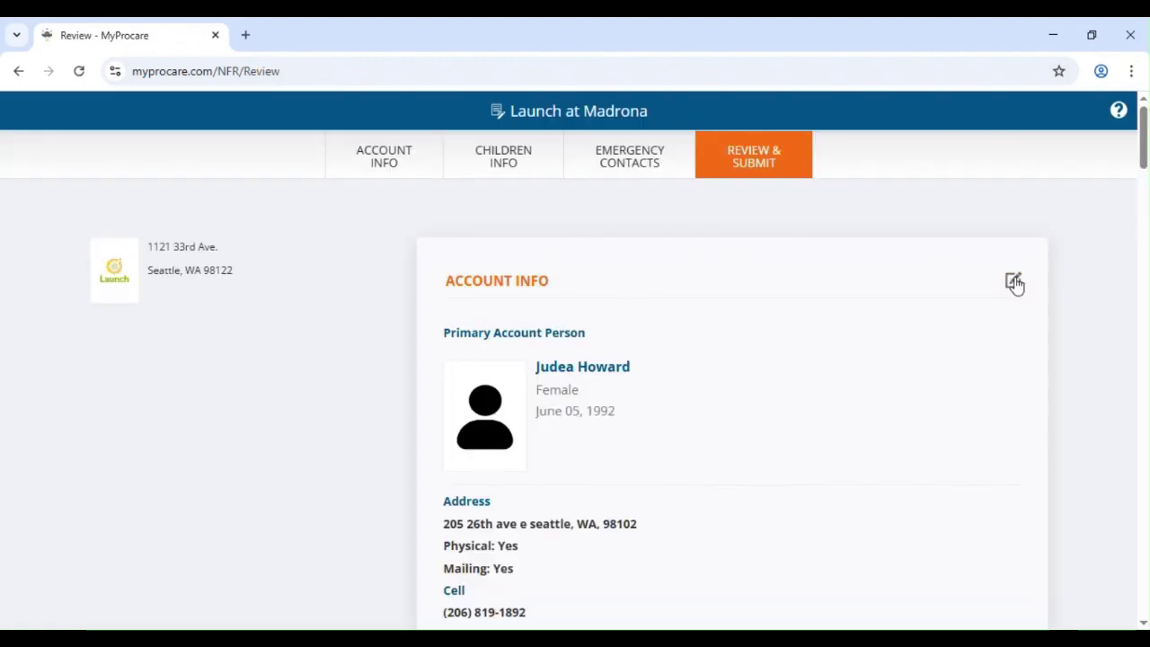
# - Check the child answers and Mom contact on the Review & Submit page, then submit the registration
pyautogui.scroll(-3, 657, 354)
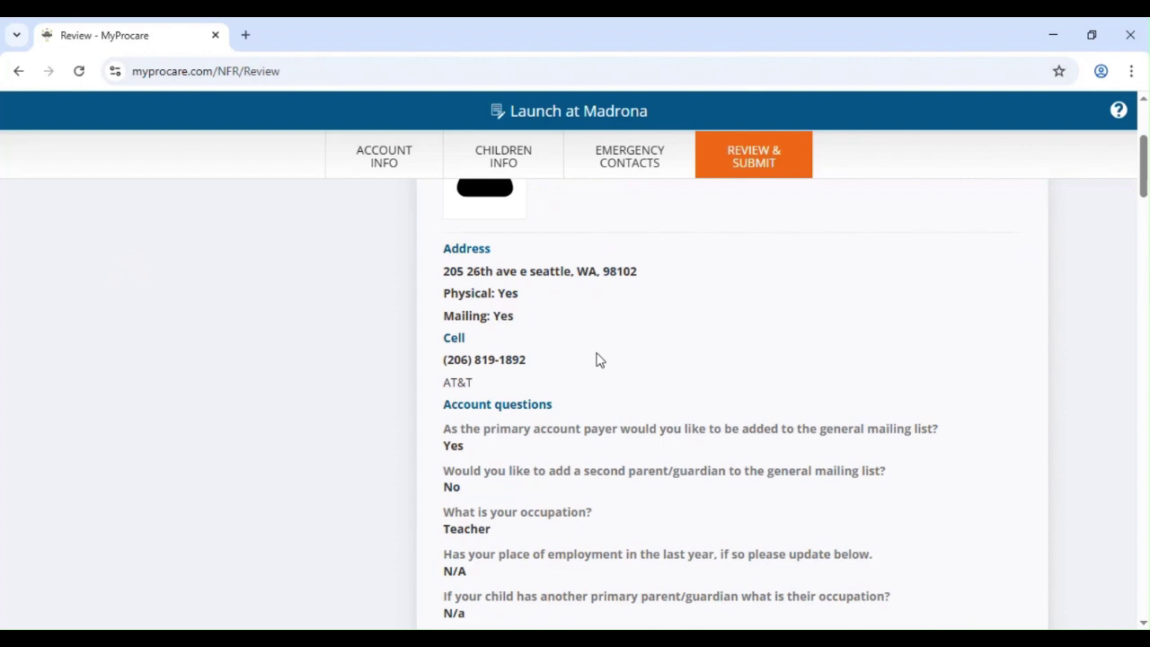
pyautogui.scroll(-2, 599, 359)
pyautogui.scroll(-3, 888, 369)
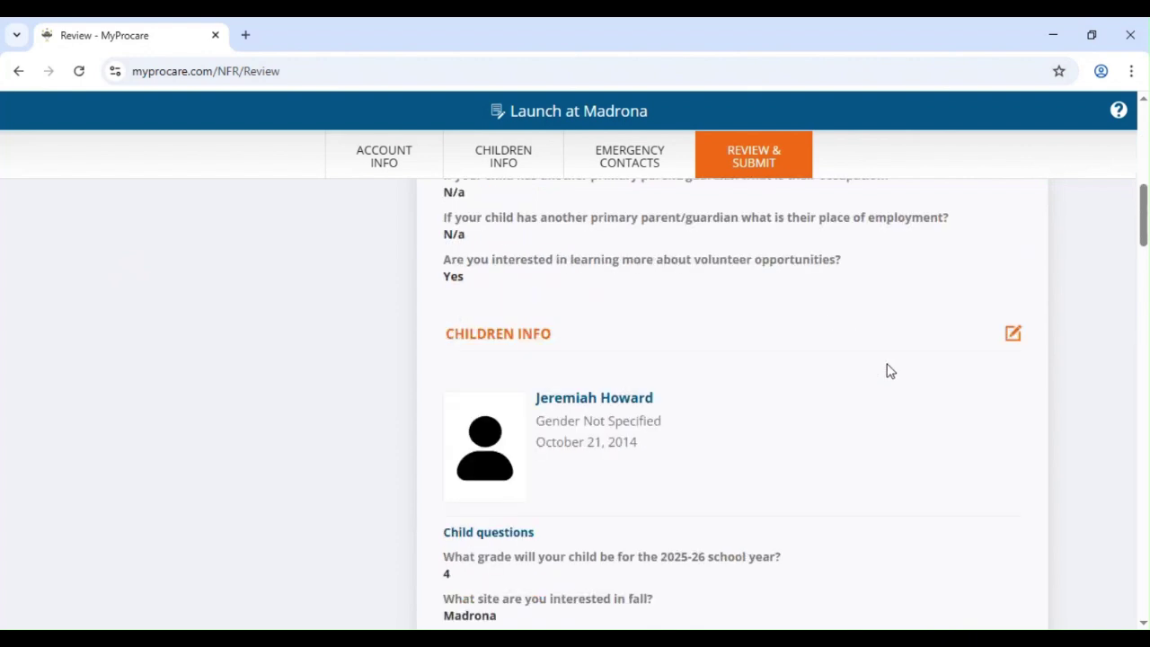
pyautogui.scroll(-3, 731, 393)
pyautogui.scroll(4, 719, 404)
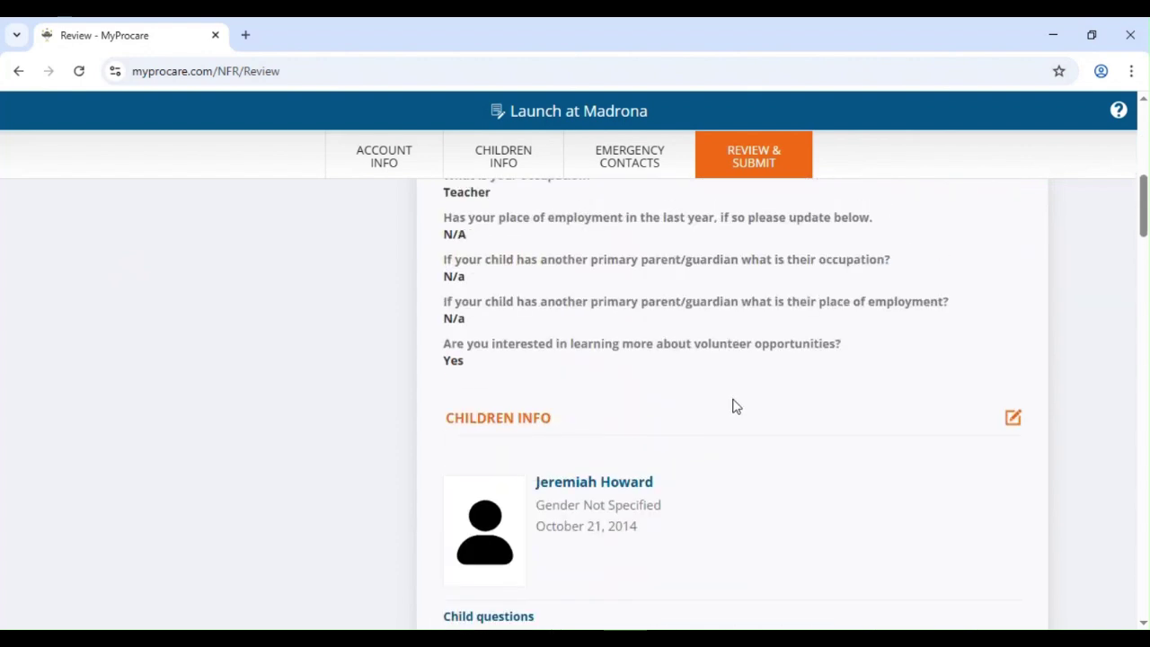
pyautogui.scroll(6, 737, 404)
pyautogui.scroll(-5, 876, 406)
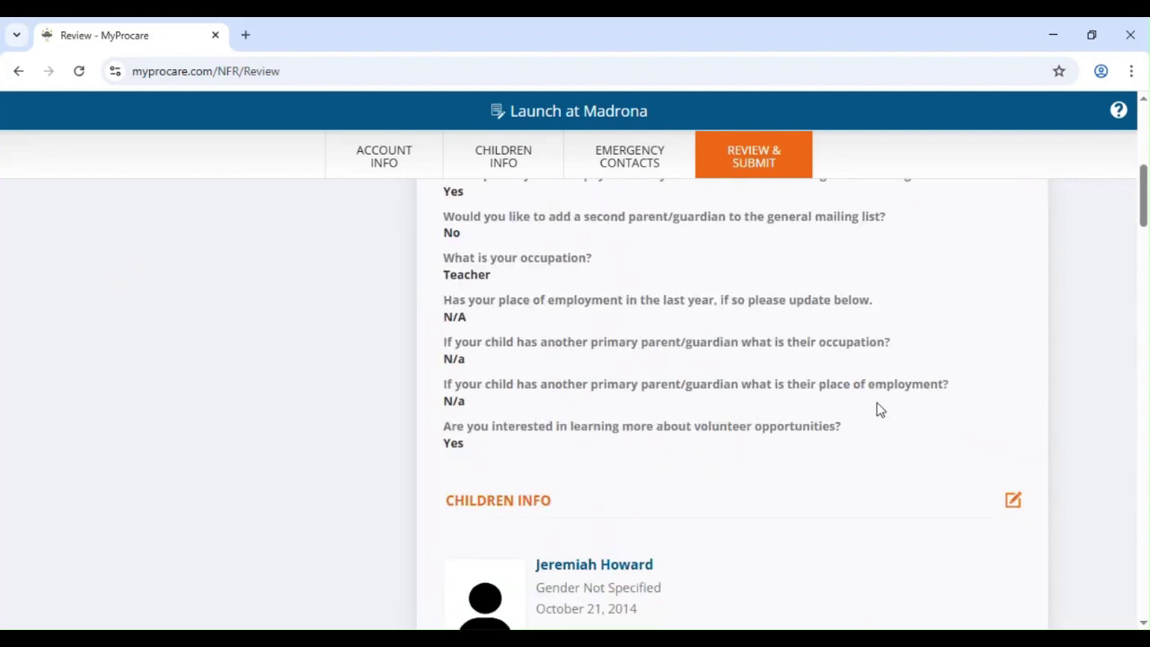
pyautogui.scroll(-3, 880, 409)
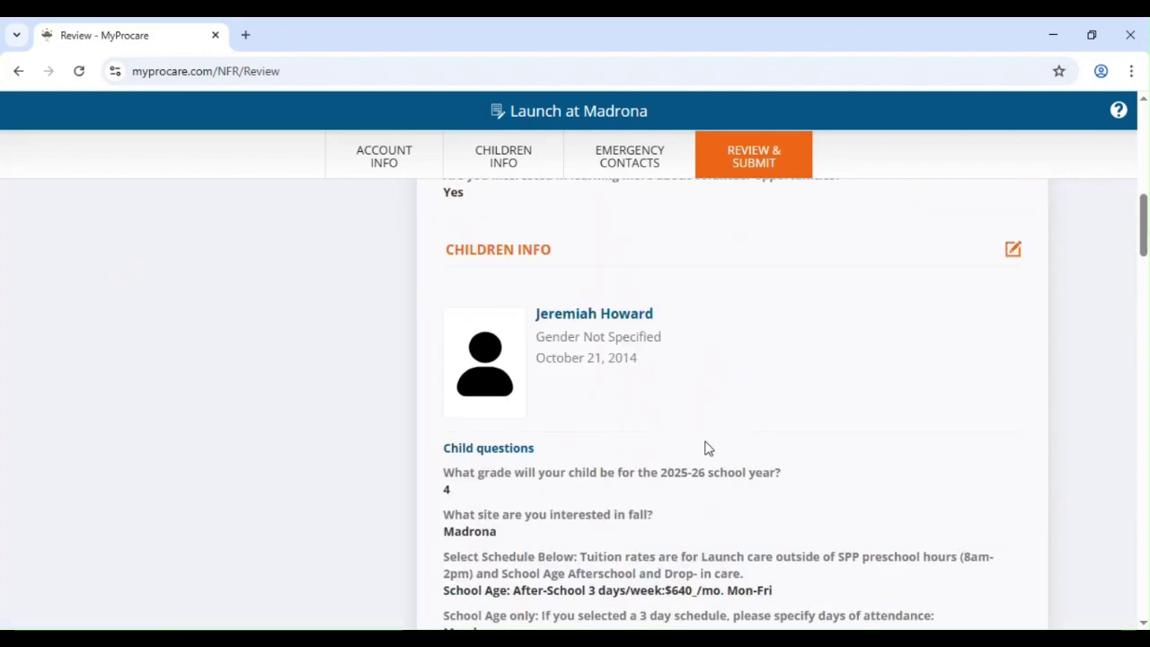
pyautogui.scroll(-20, 707, 447)
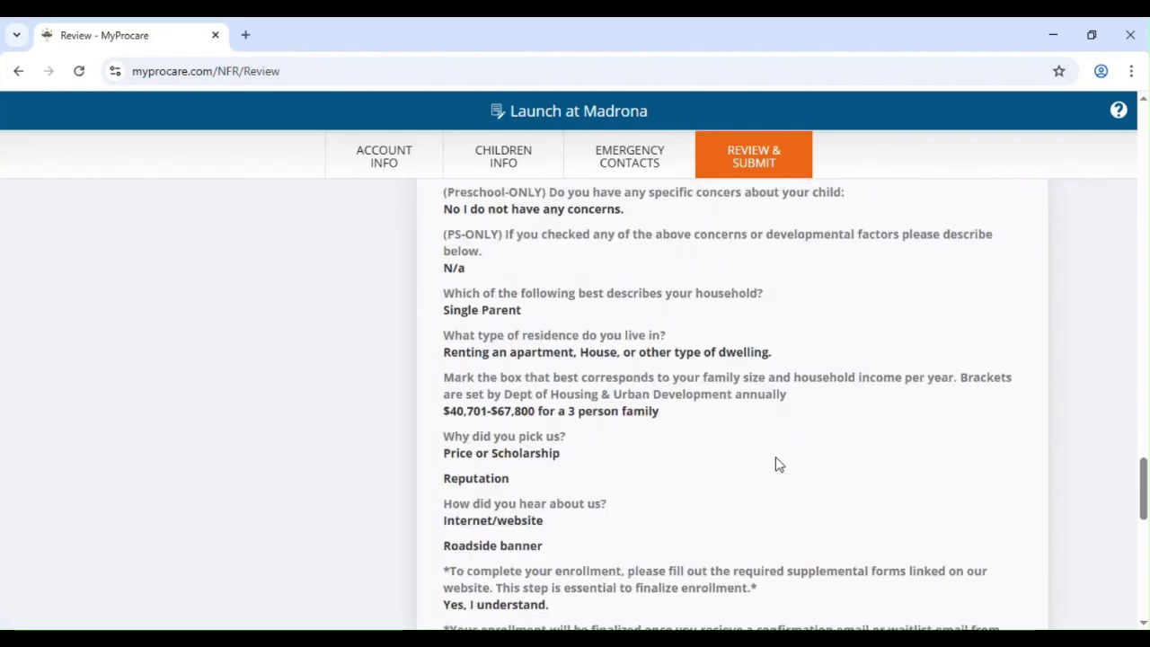
pyautogui.scroll(1, 778, 463)
pyautogui.scroll(-3, 747, 463)
pyautogui.scroll(9, 760, 454)
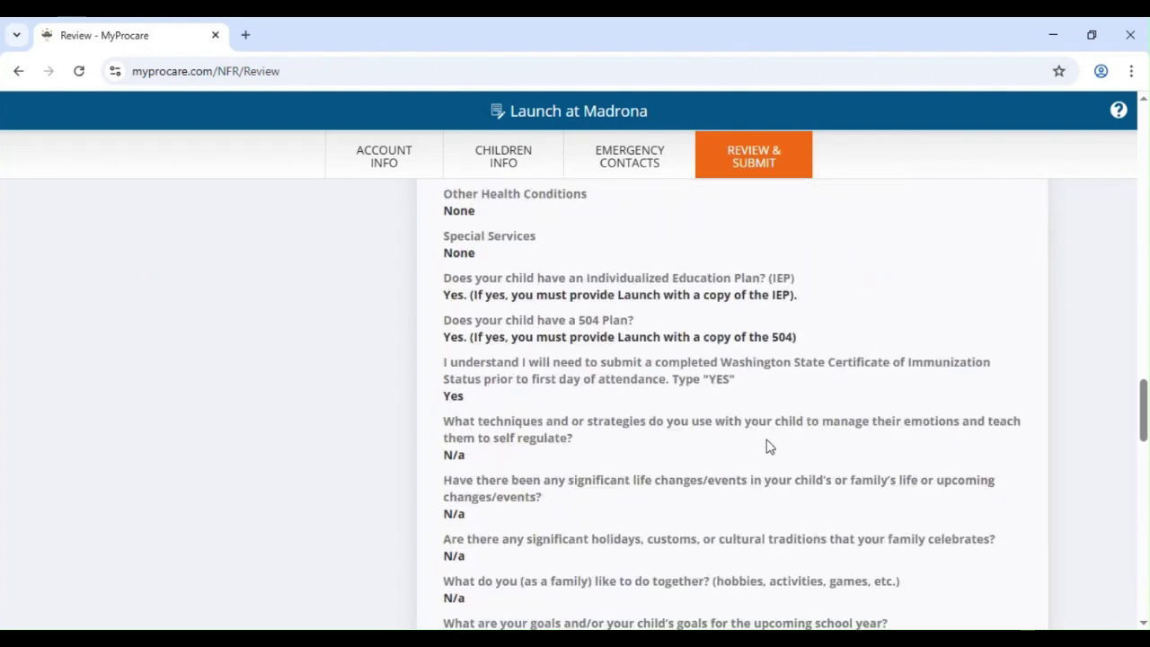
pyautogui.scroll(4, 770, 447)
pyautogui.scroll(1, 677, 502)
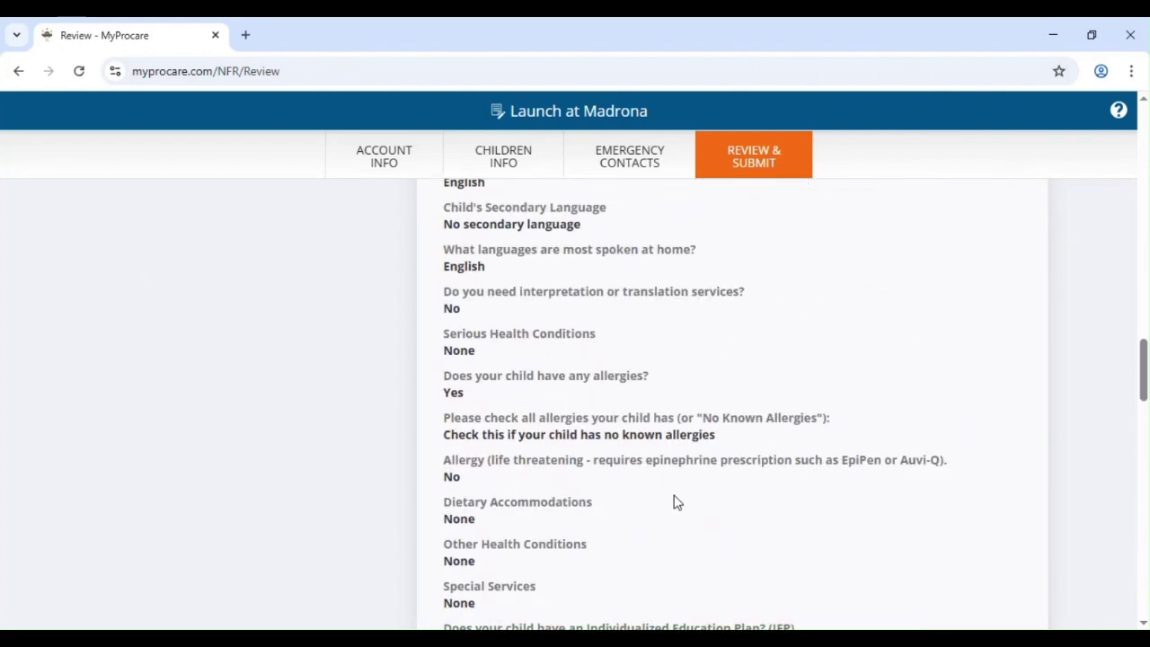
pyautogui.scroll(4, 678, 502)
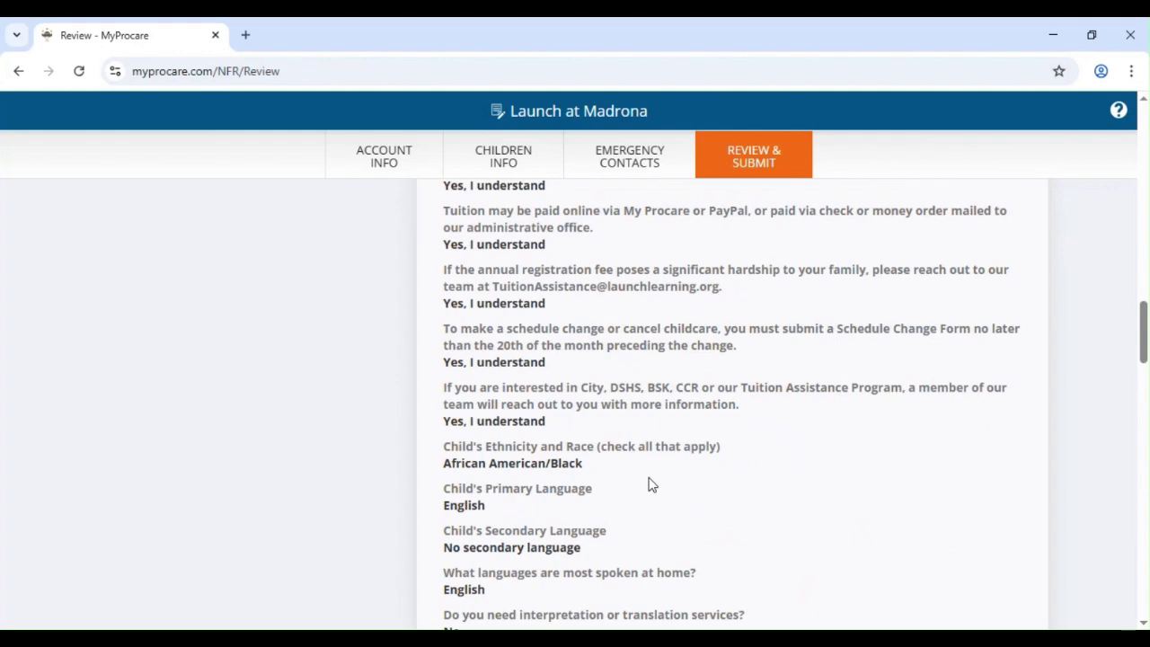
pyautogui.scroll(5, 670, 458)
pyautogui.scroll(-14, 711, 462)
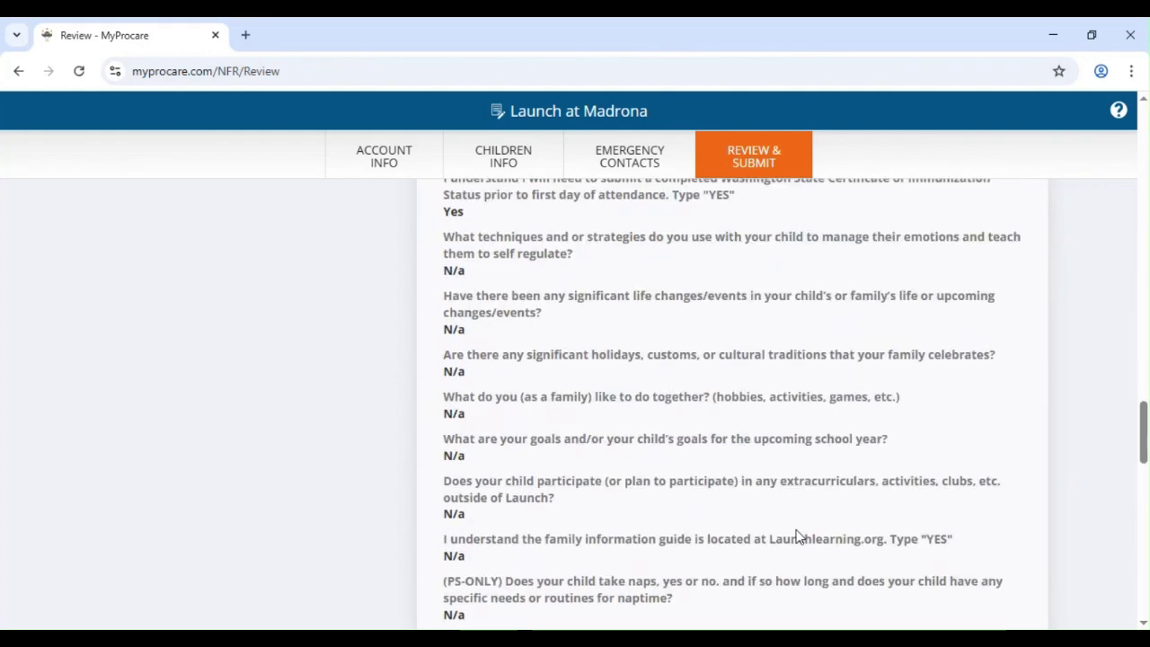
pyautogui.scroll(-15, 797, 536)
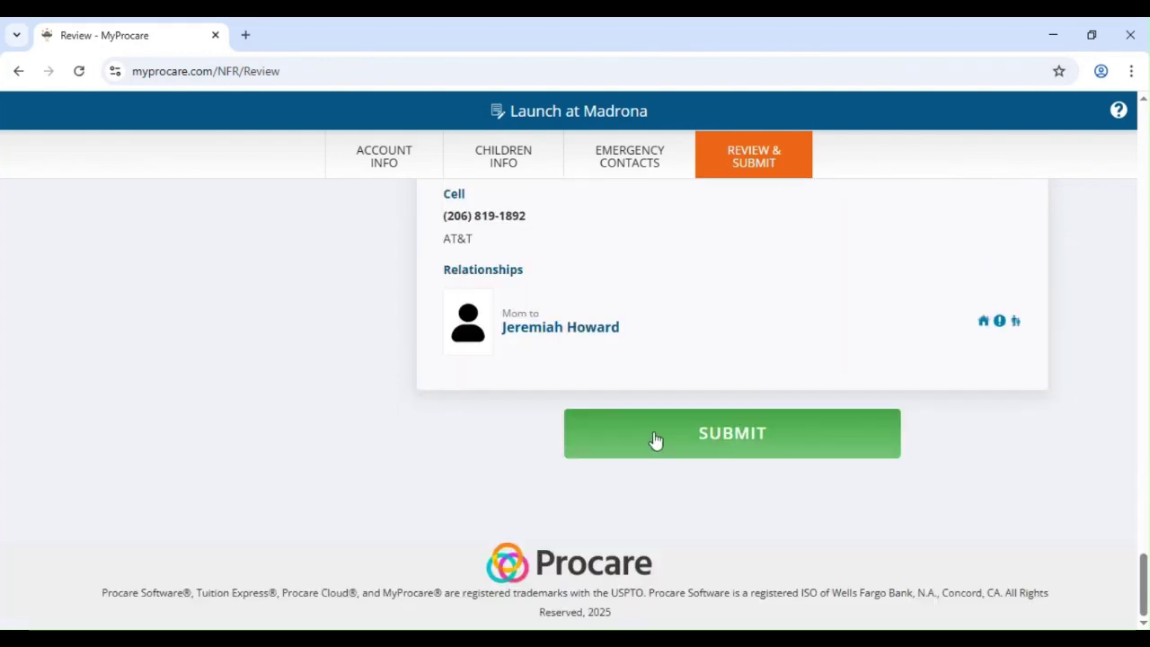
pyautogui.click(654, 439)
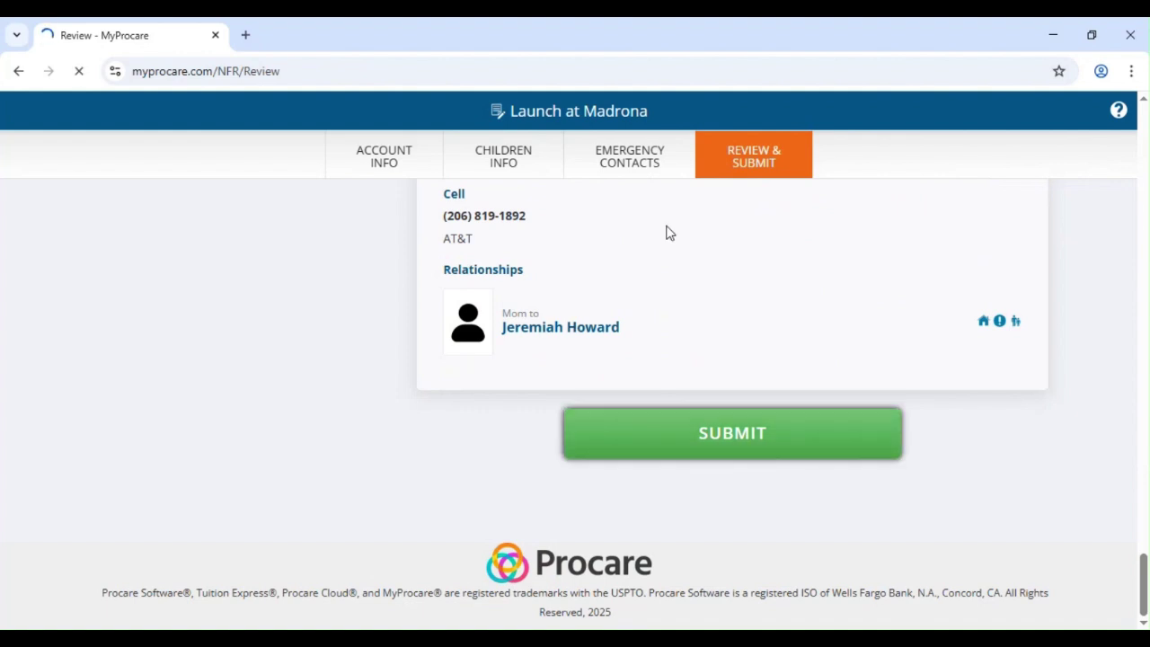